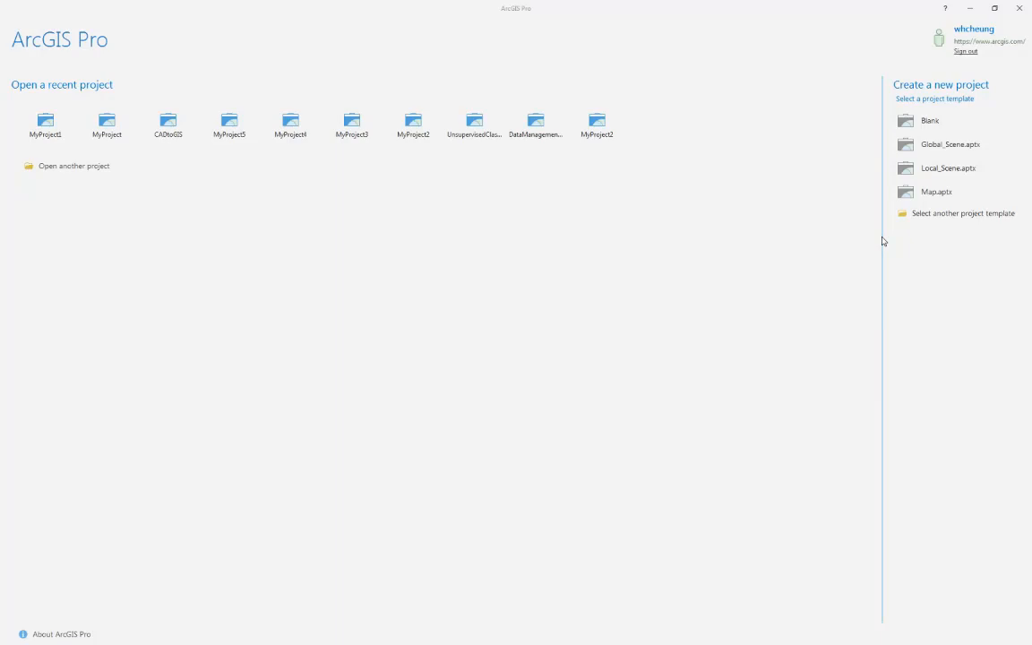
Step: Create a new blank project named Balboa in its own new folder
left_click(932, 122)
left_click_drag(456, 304, 369, 303)
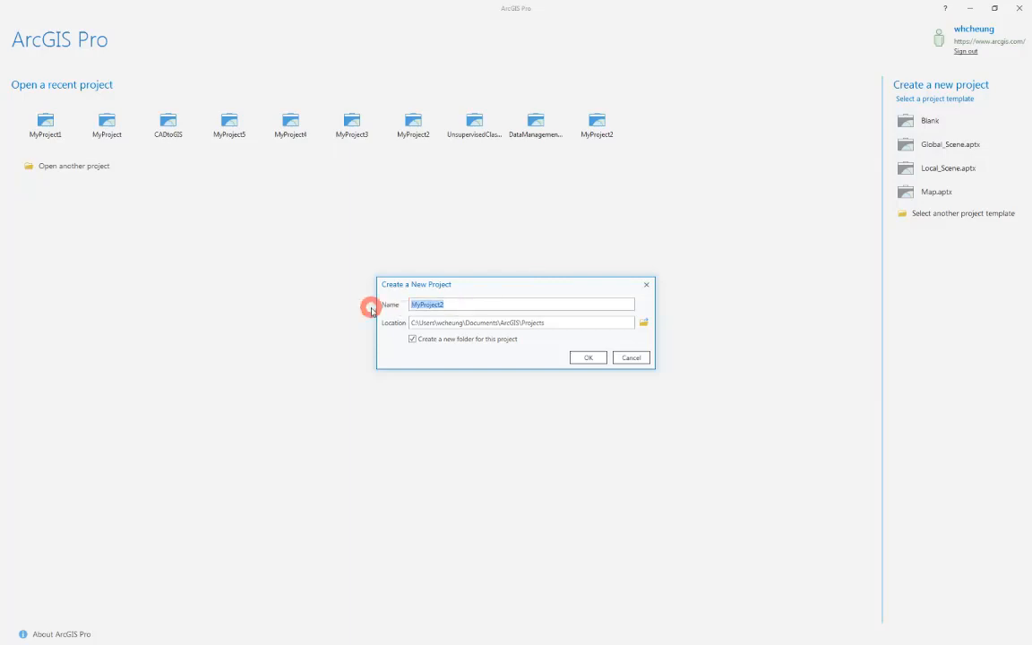
type("Balboa")
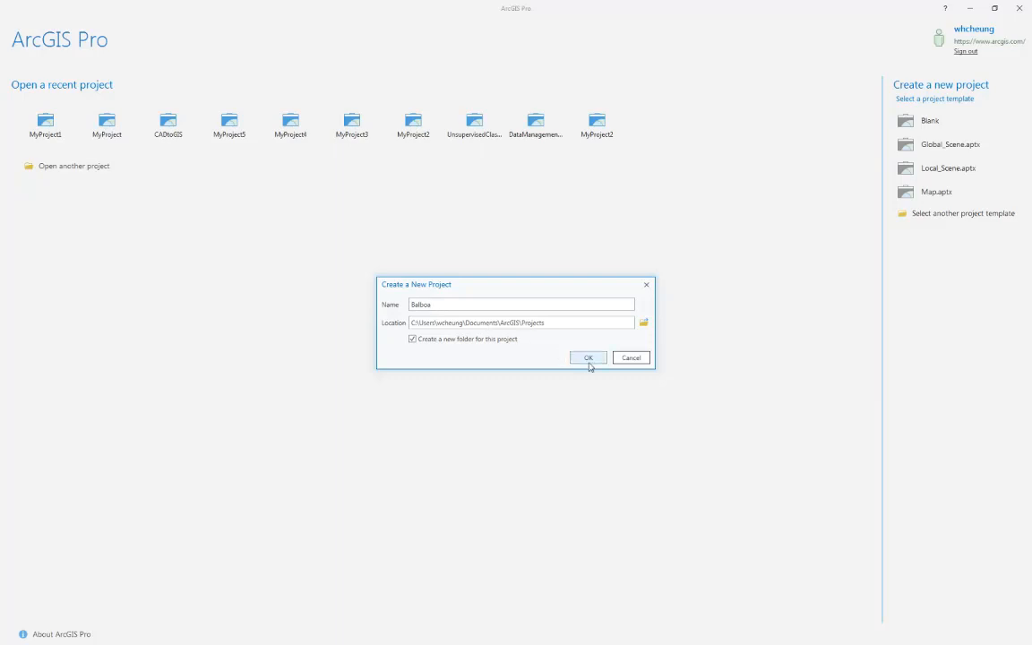
left_click(589, 358)
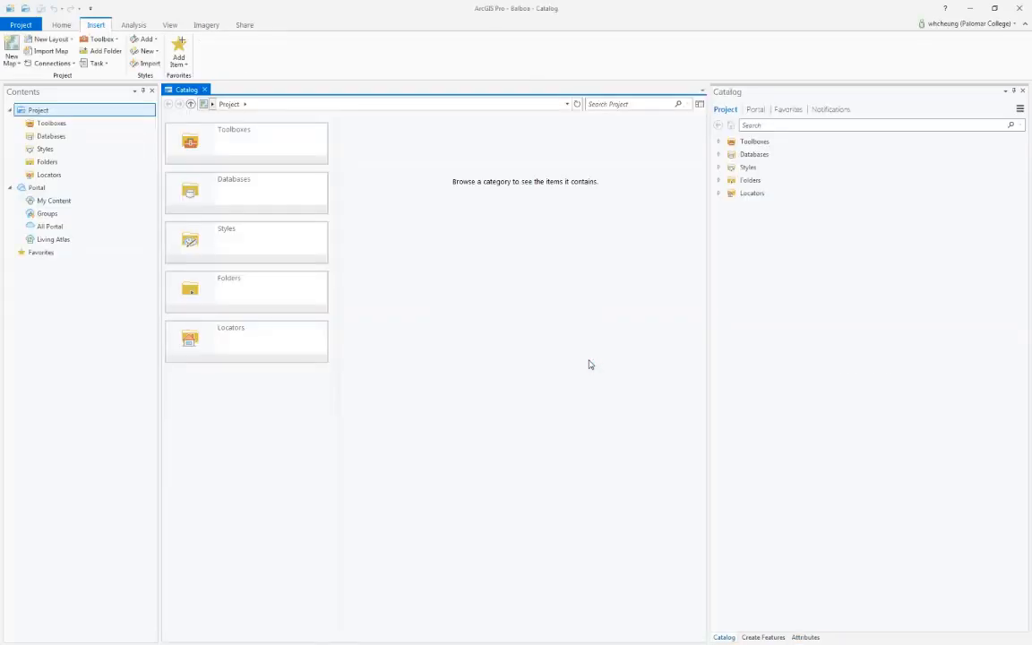
Step: Create a new file geodatabase named Places in the Balboa project folder
left_click(718, 182)
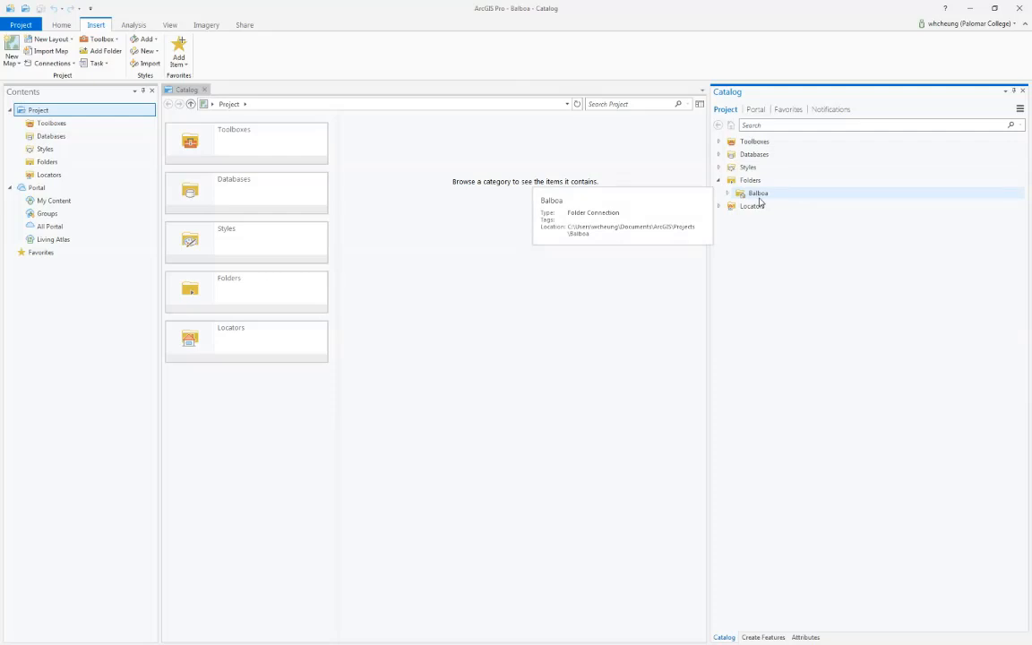
left_click(748, 193)
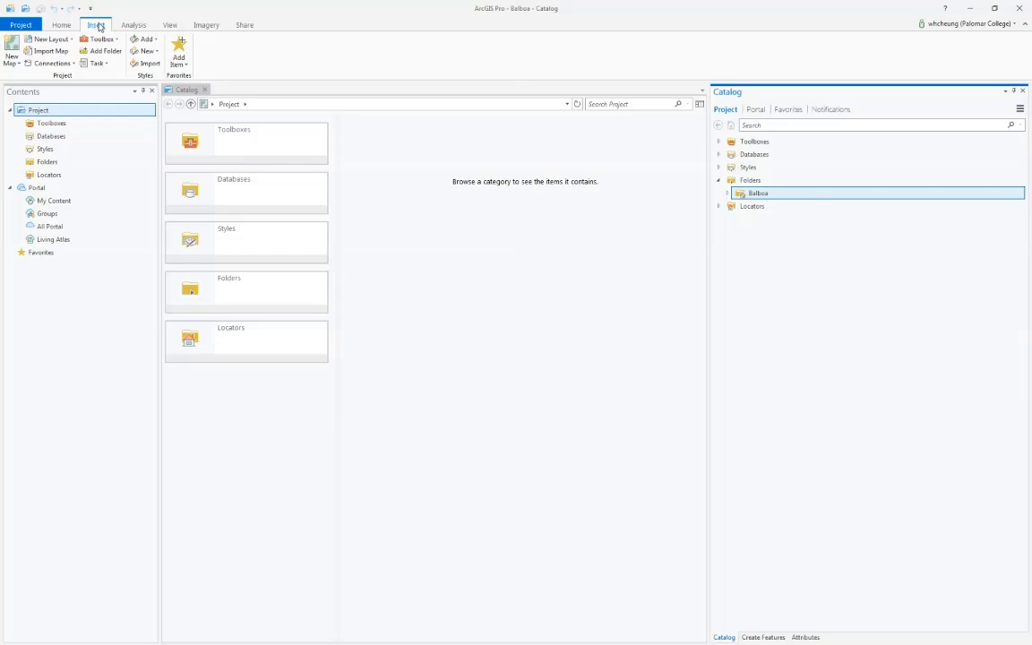
left_click(57, 64)
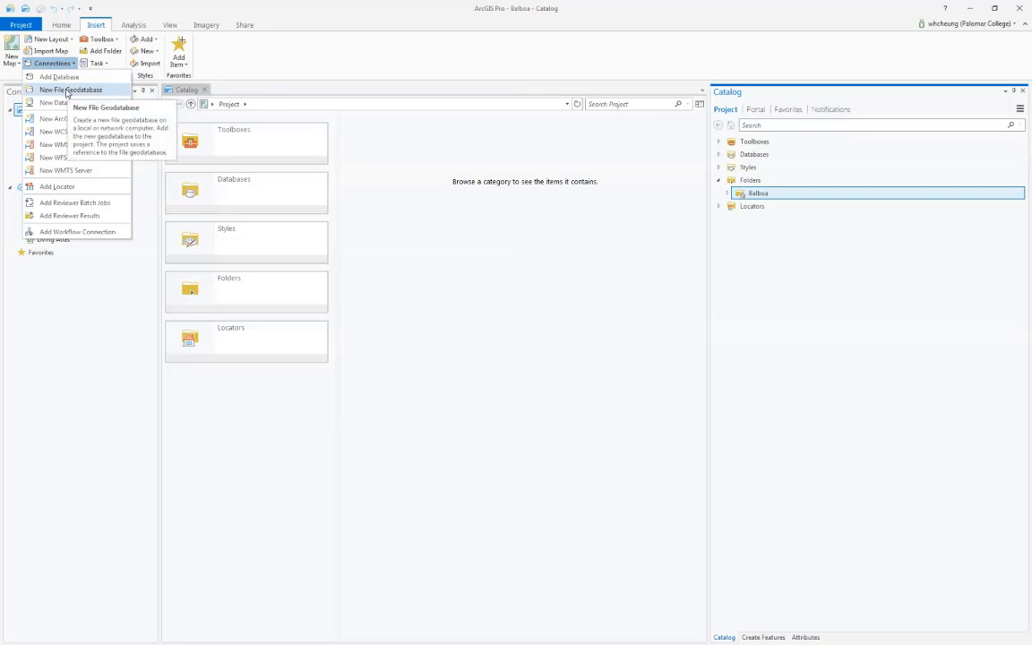
left_click(66, 90)
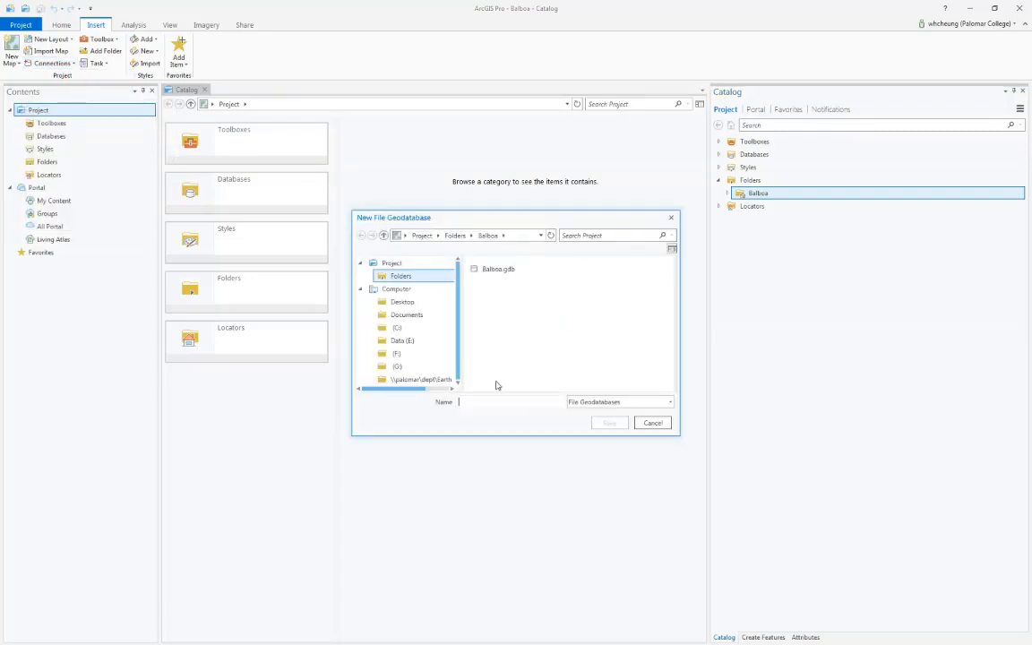
left_click(483, 405)
type("Places")
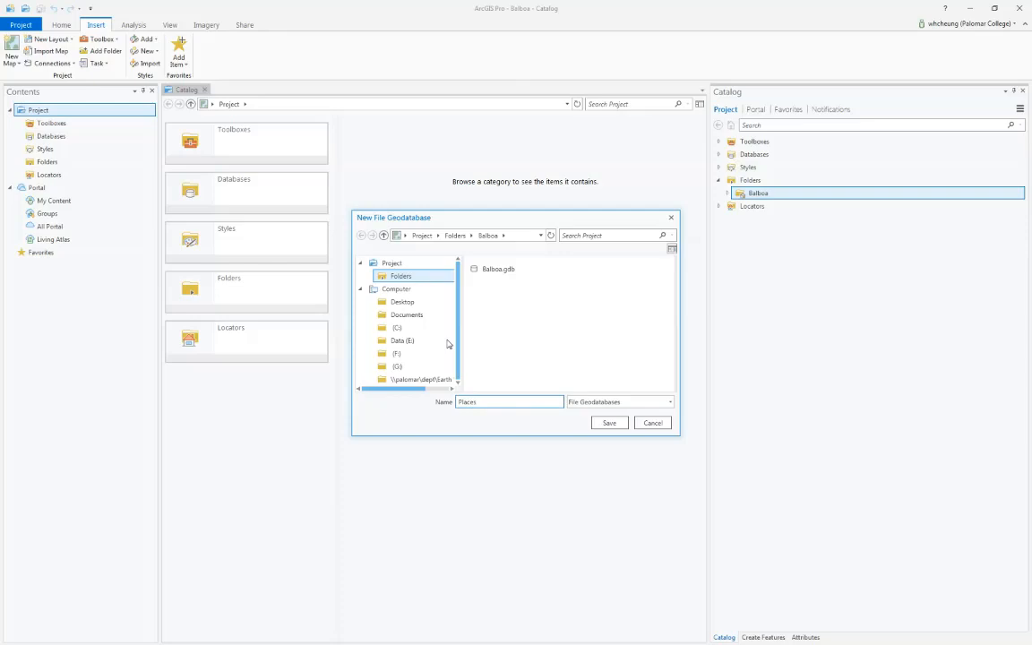
left_click(608, 422)
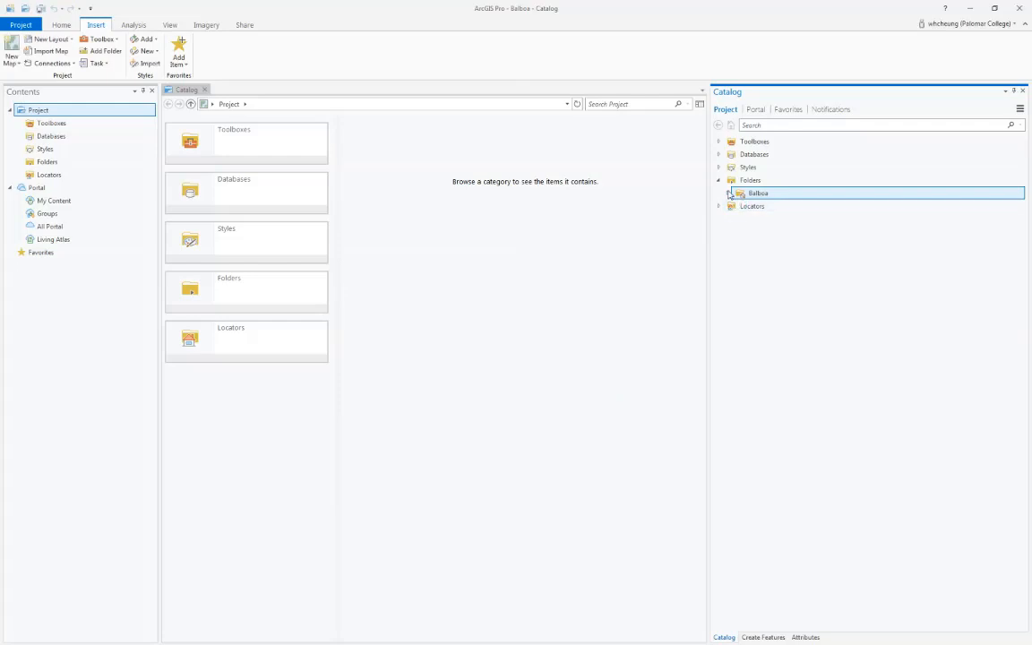
Step: Create a point feature class named Museums in the Places.gdb geodatabase and close the geoprocessing tool
left_click(726, 193)
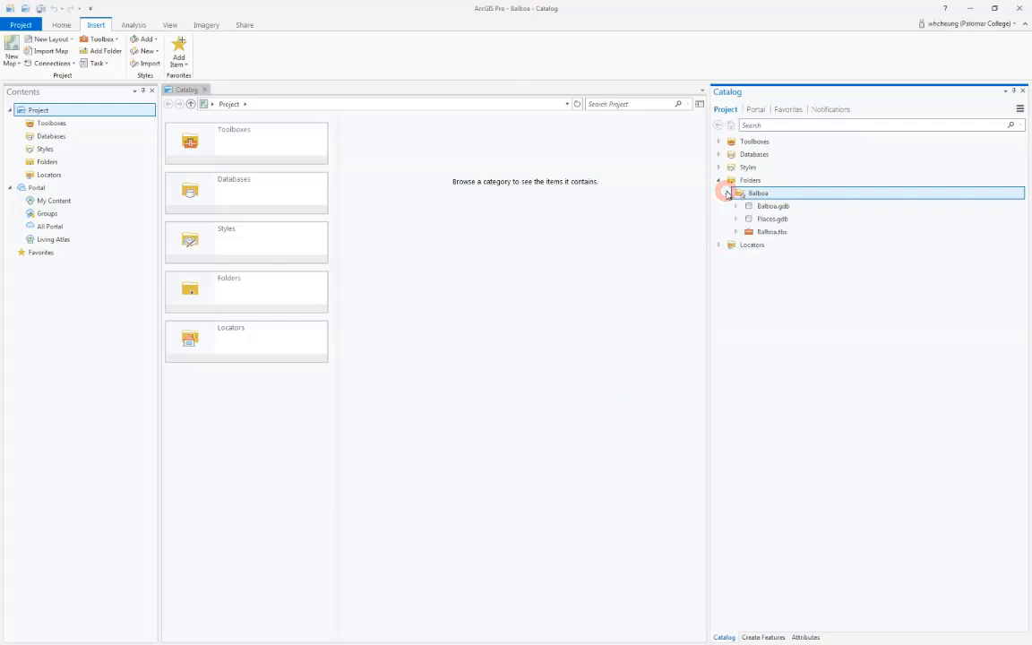
left_click(774, 219)
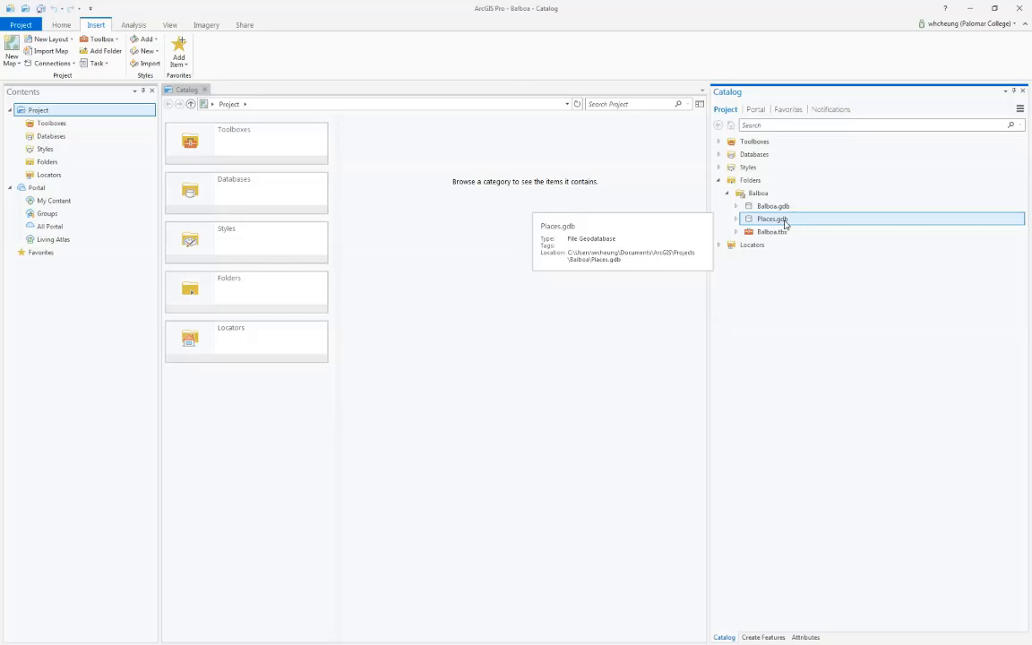
right_click(785, 223)
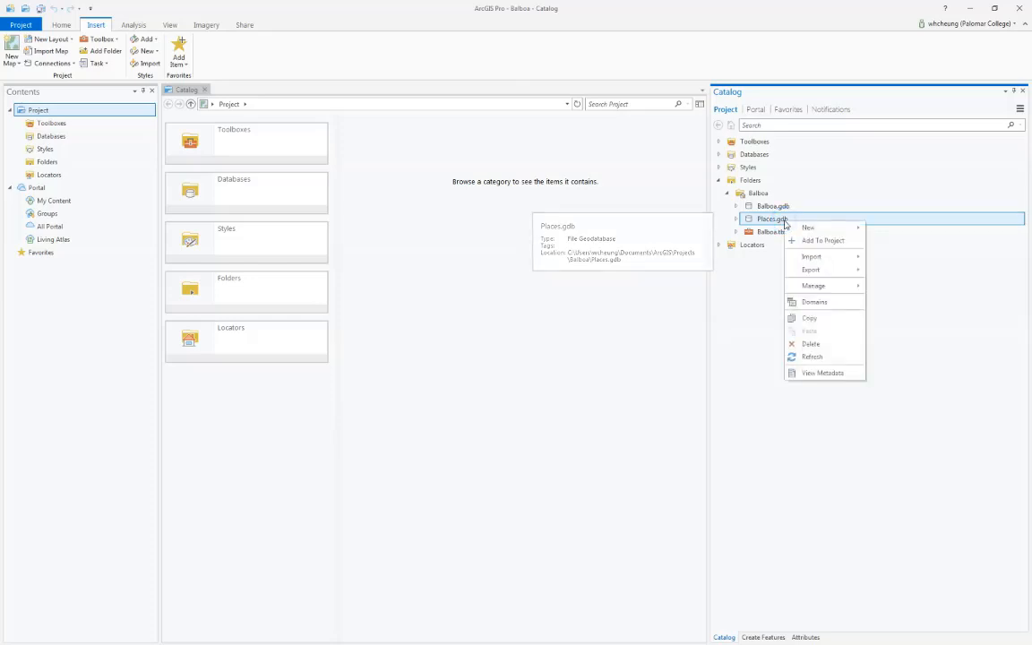
left_click(811, 228)
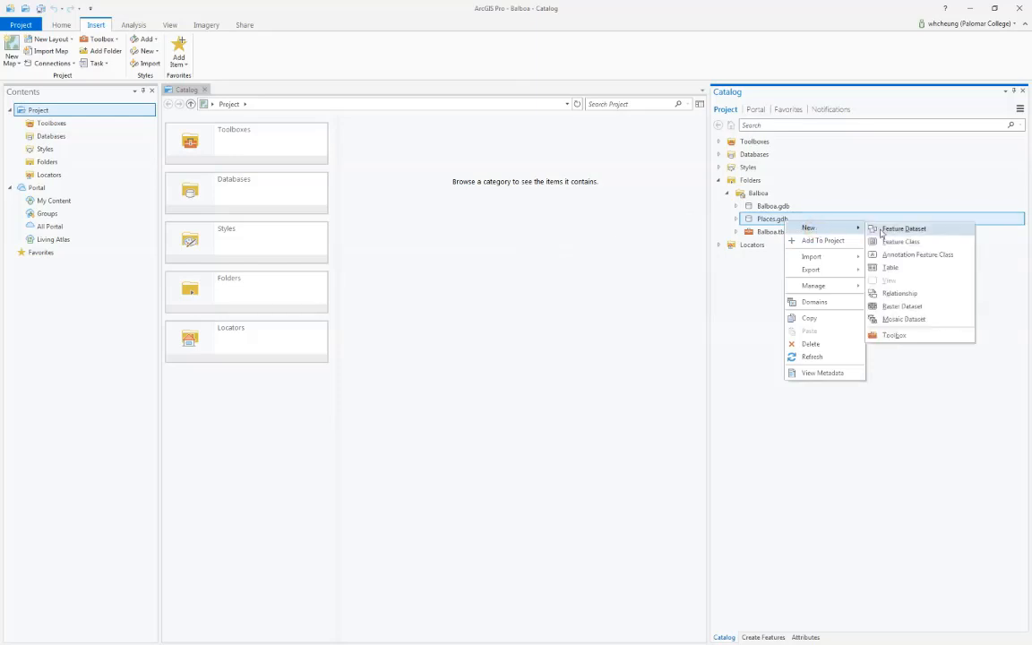
left_click(909, 246)
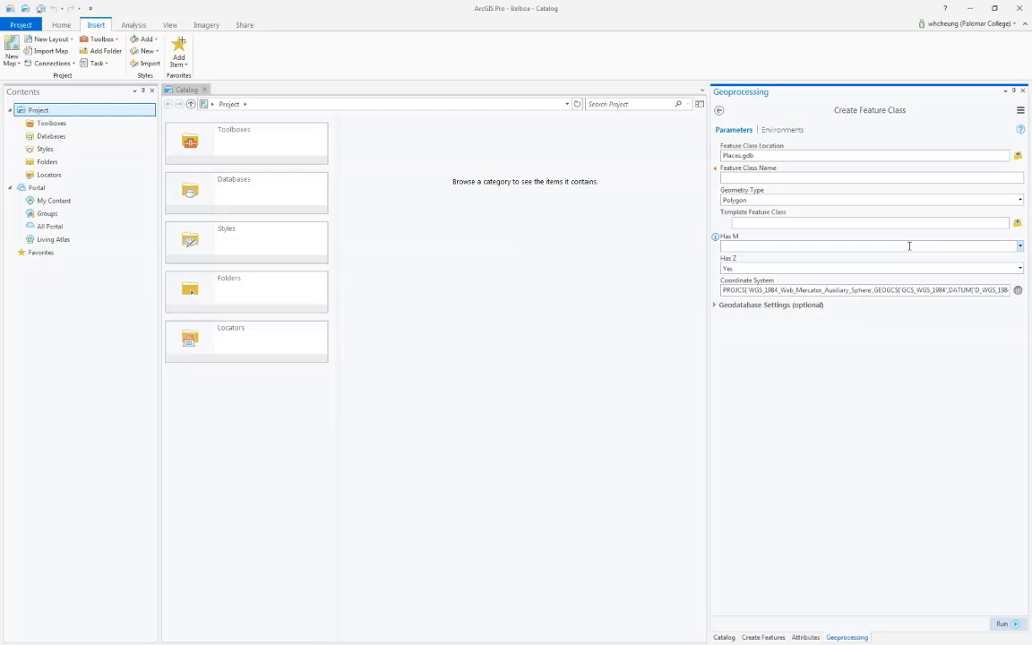
left_click(761, 176)
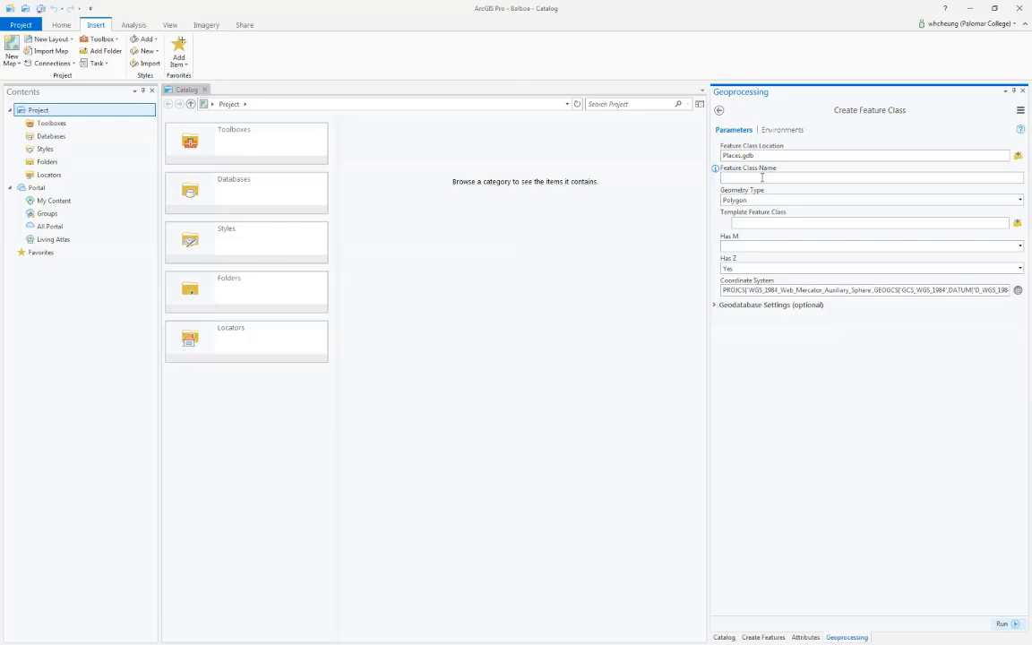
type("Museums")
left_click(768, 202)
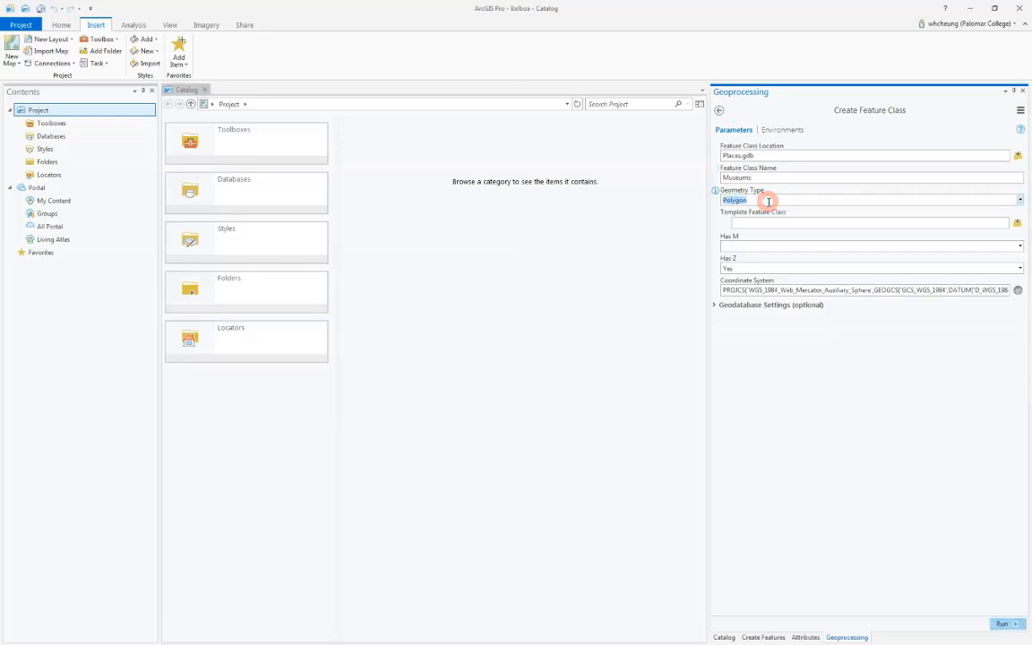
left_click(1020, 200)
left_click(935, 212)
left_click(1001, 623)
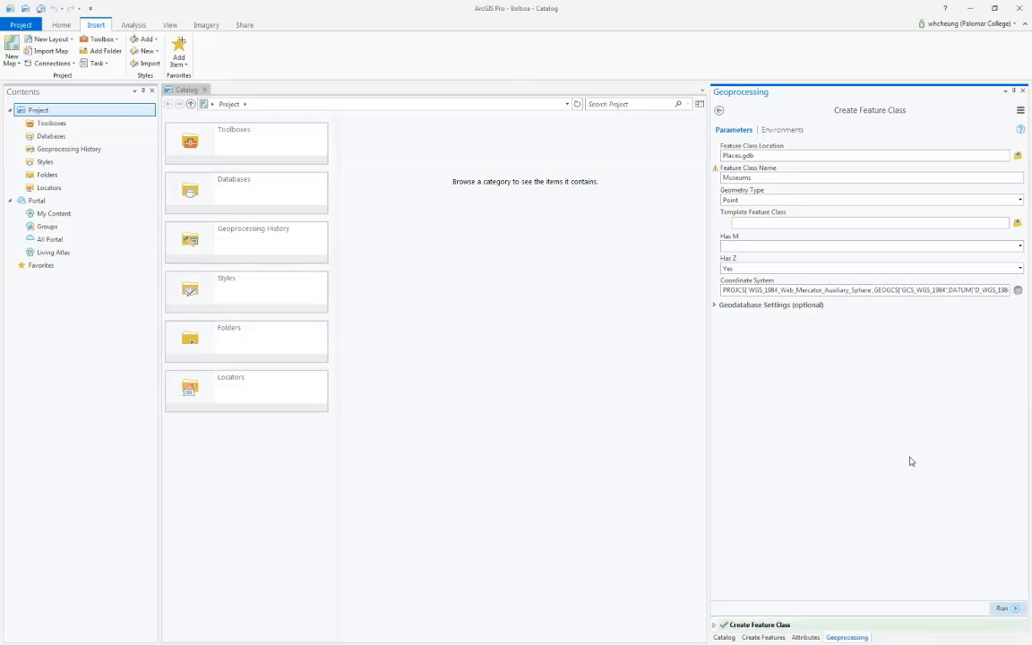
left_click(1022, 92)
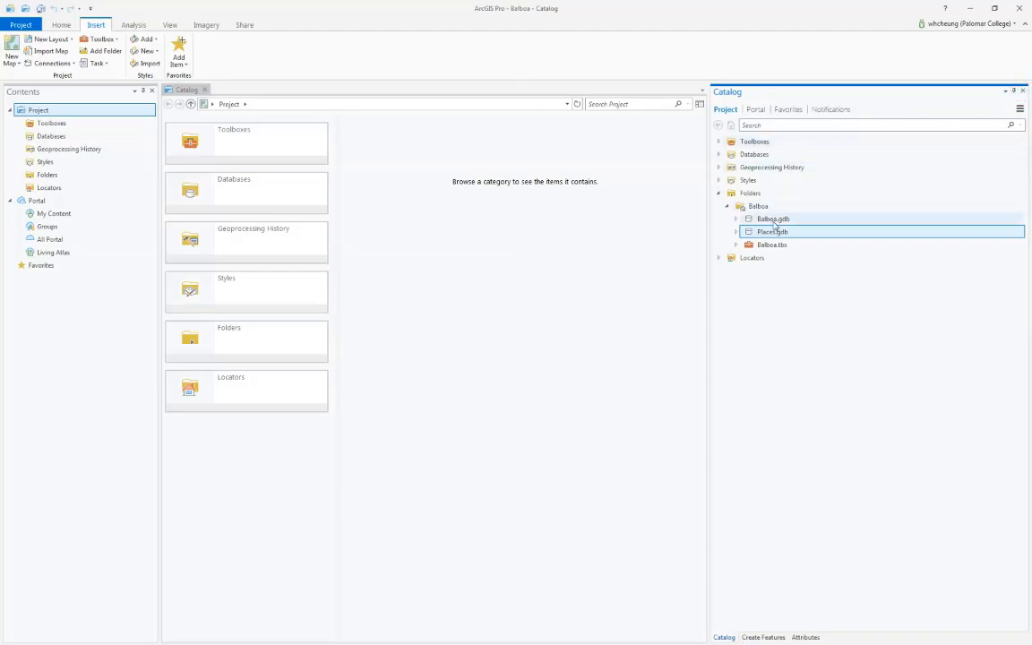
Step: Open the field design view of the Museums feature class inside Places.gdb
left_click(734, 231)
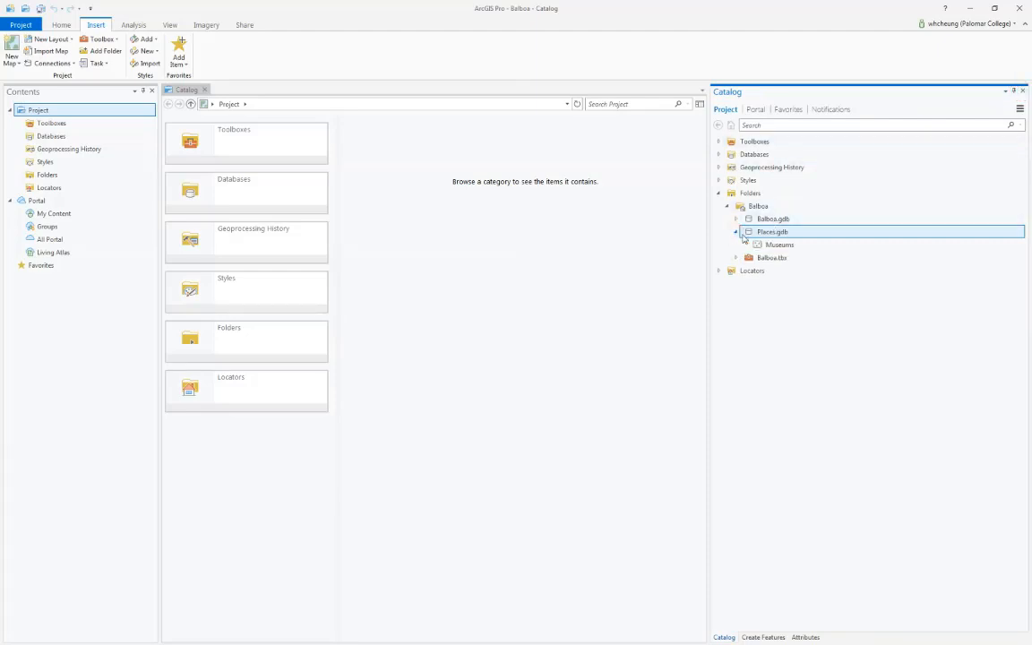
left_click(770, 245)
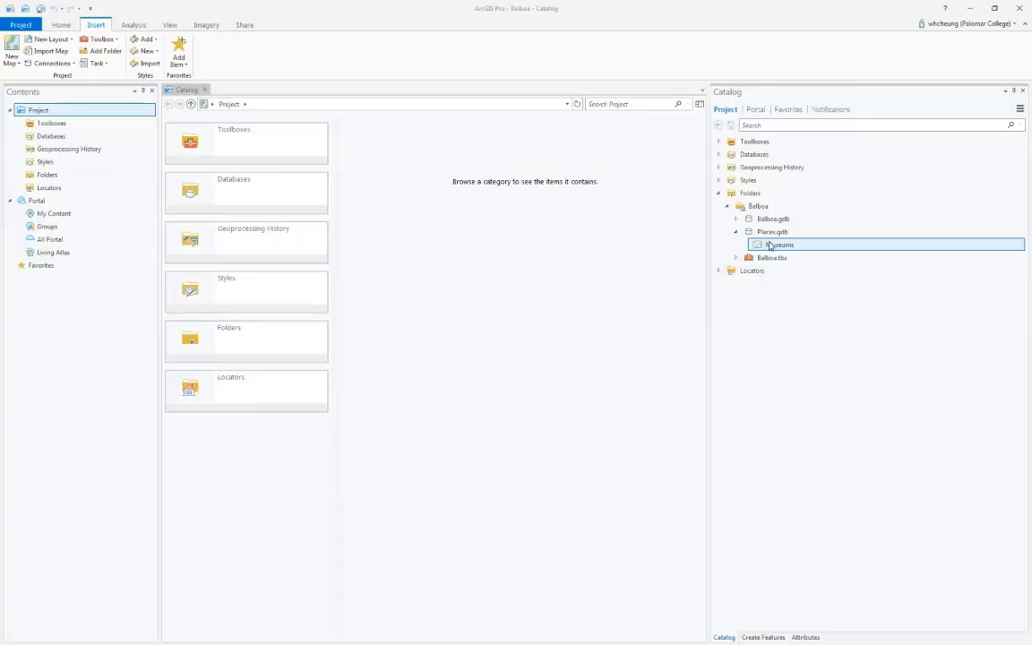
mouse_move(770, 245)
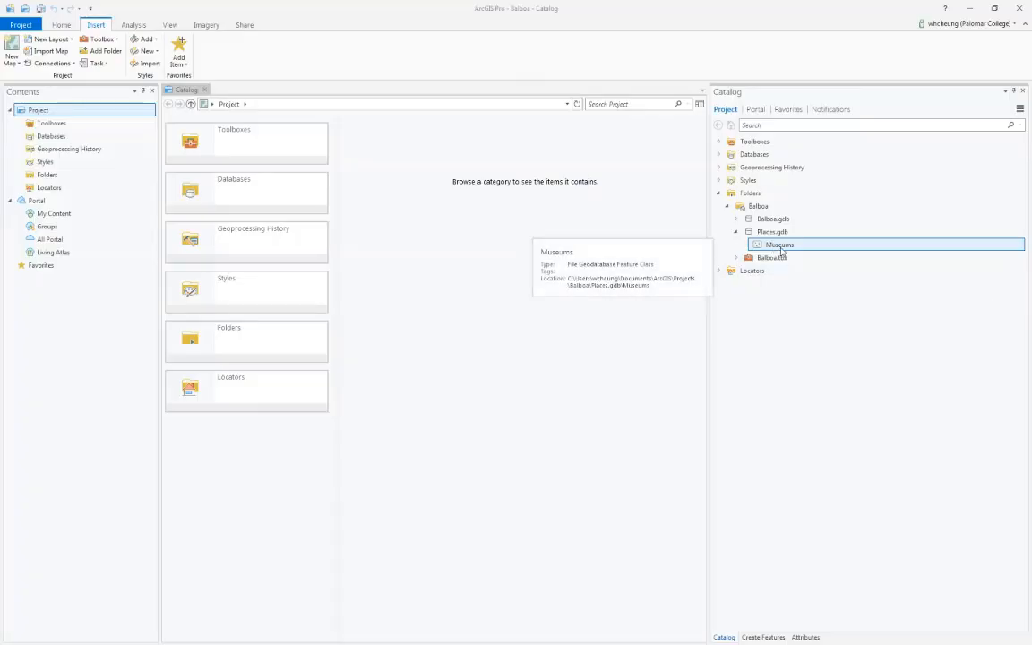
right_click(785, 250)
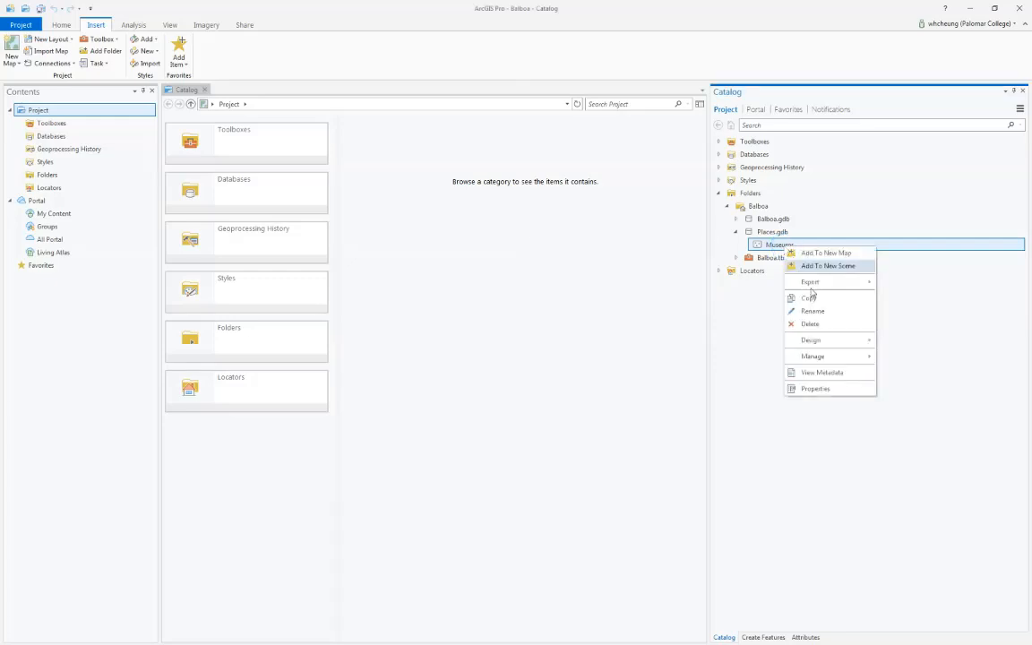
left_click(830, 340)
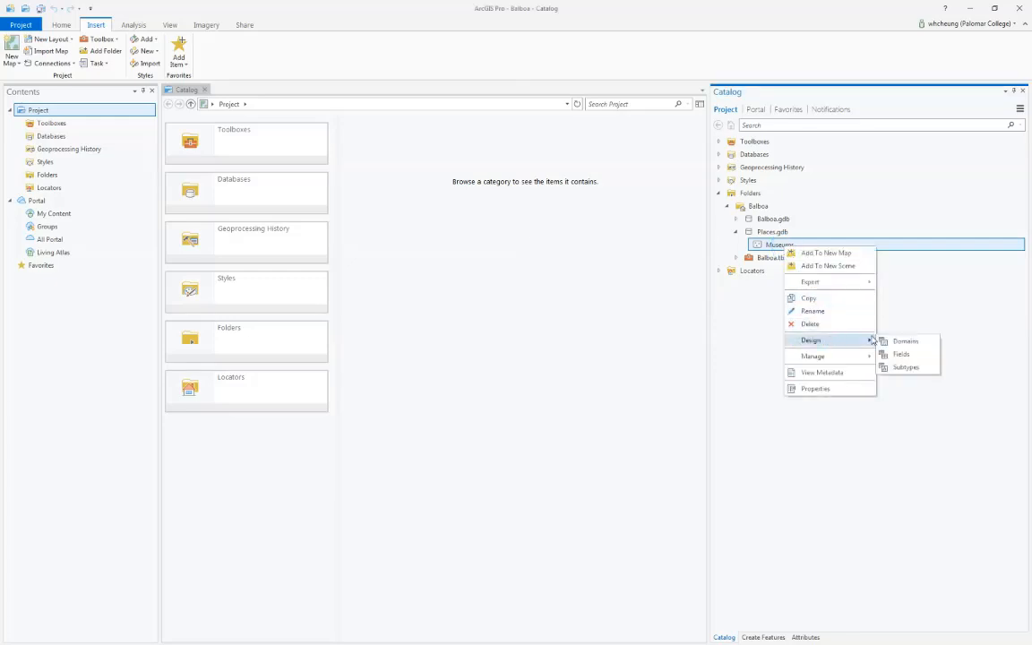
left_click(905, 355)
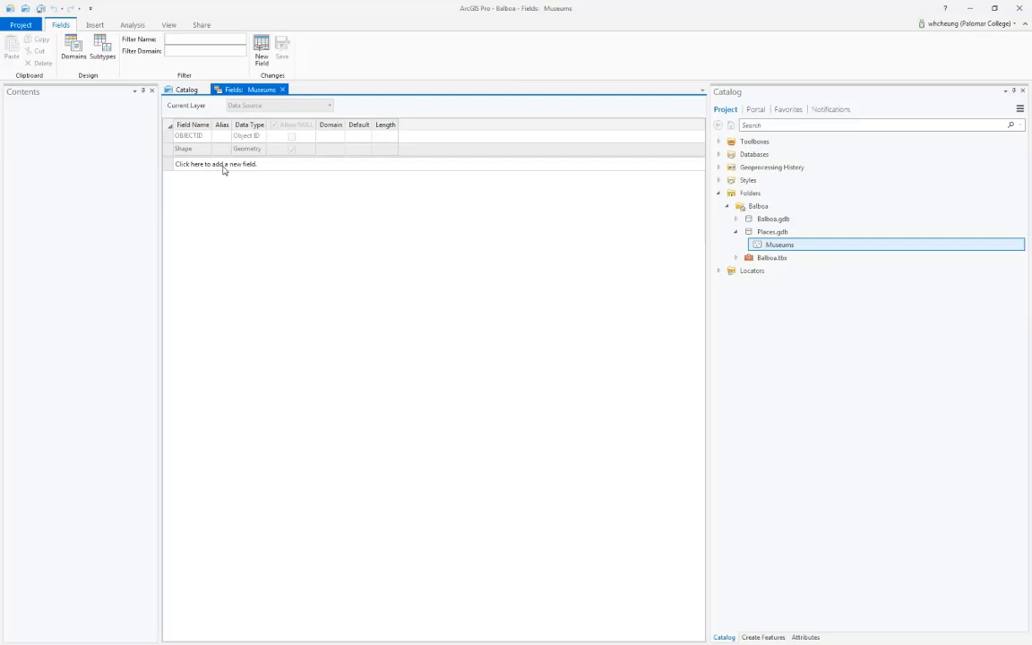
Step: Add a field named Category with the Short data type to the Museums feature class
left_click(224, 170)
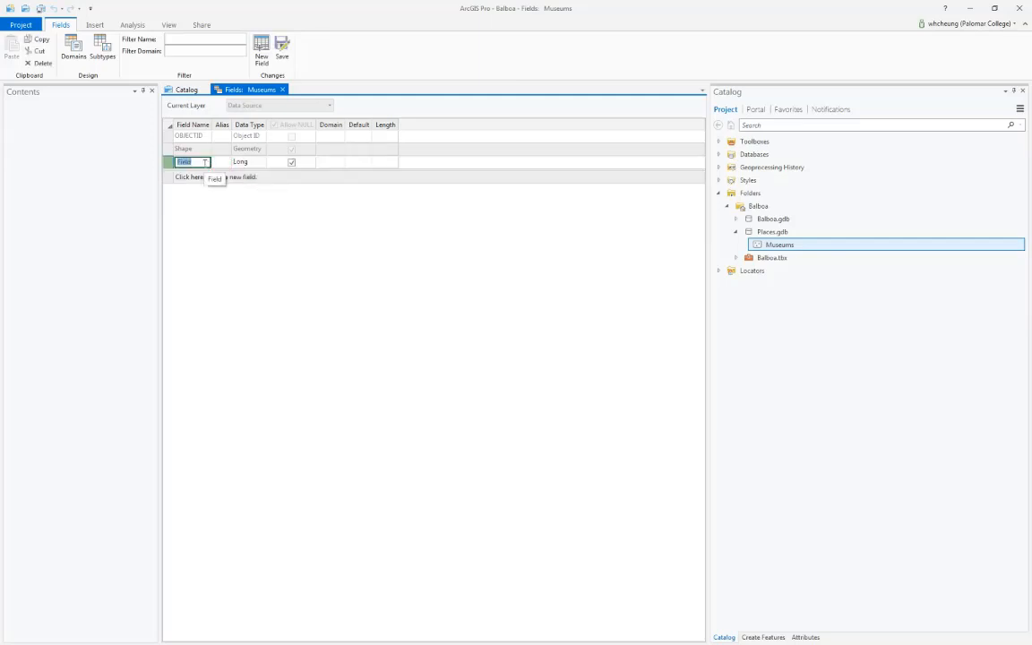
key("shift")
type("Category")
left_click(254, 162)
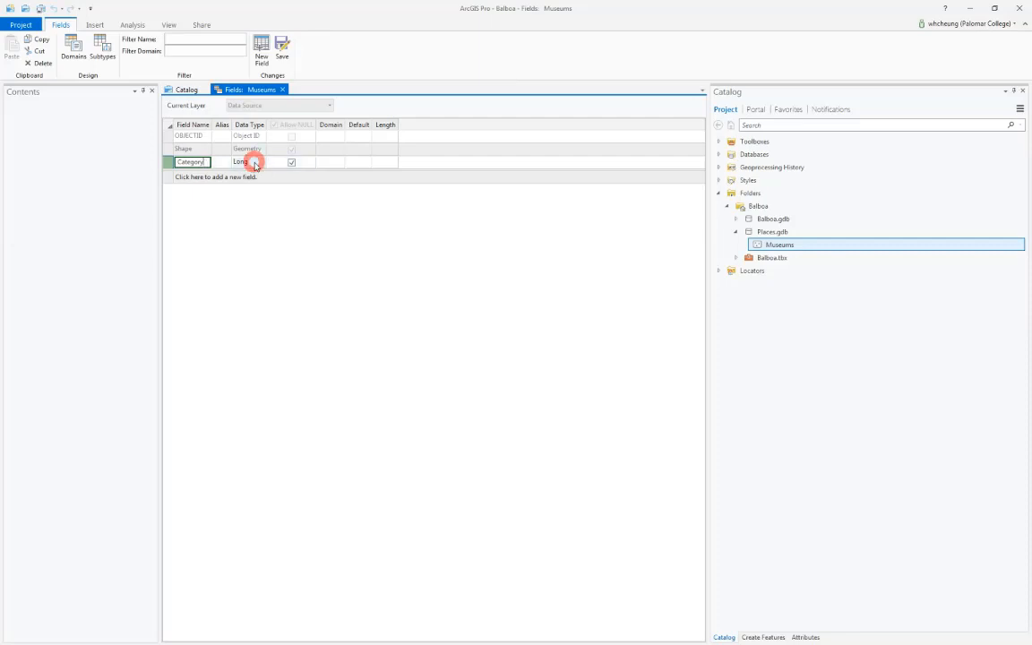
left_click(257, 164)
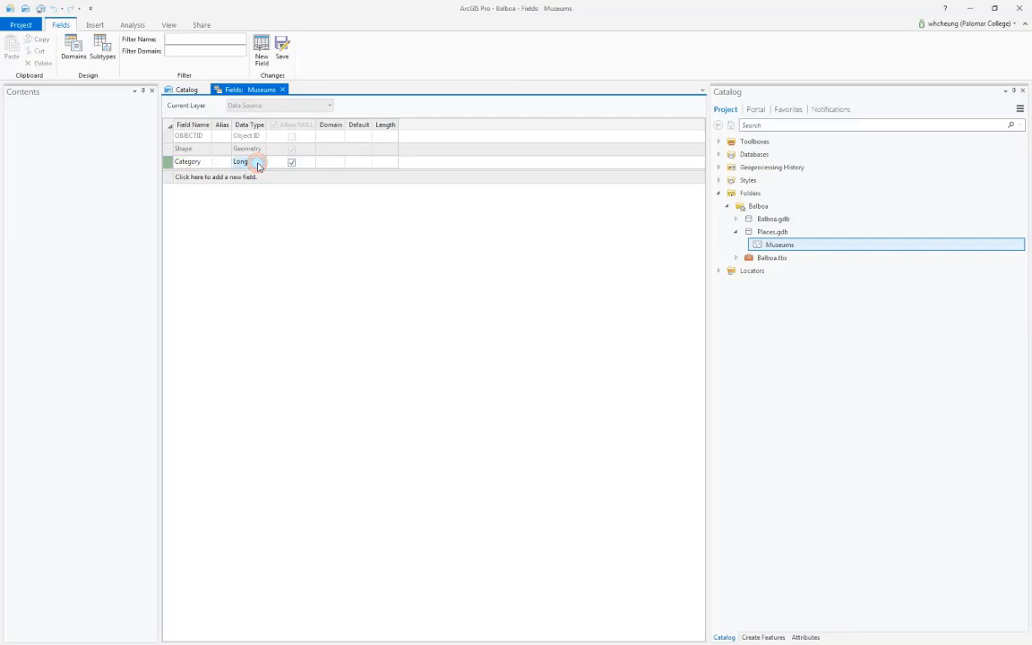
left_click(258, 162)
left_click(245, 174)
Step: Add a field named Name with the Text data type to the Museums feature class
left_click(220, 177)
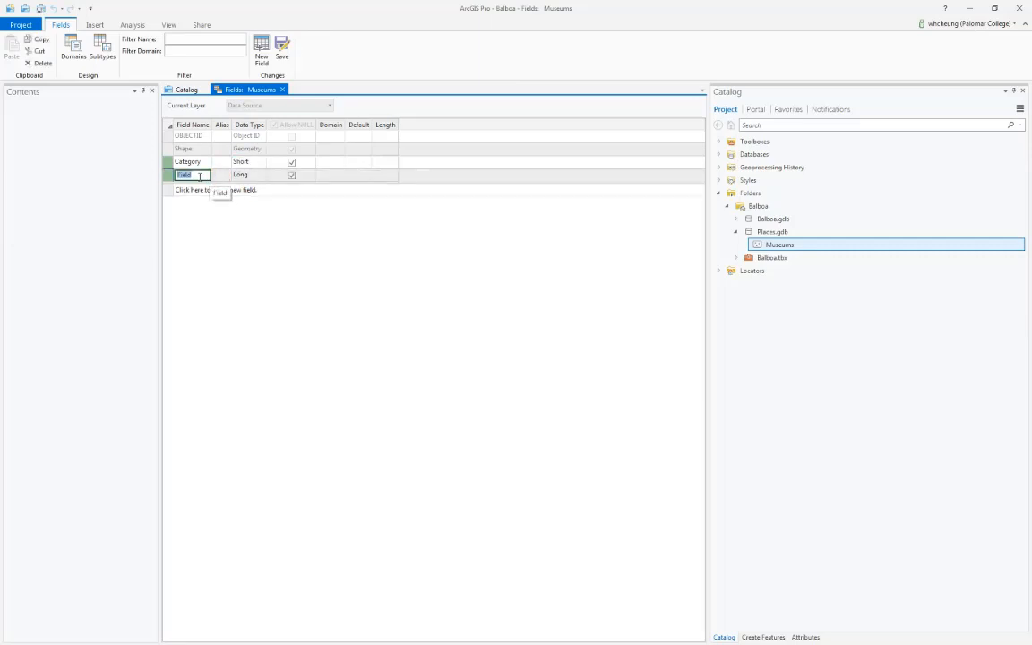
type("Name")
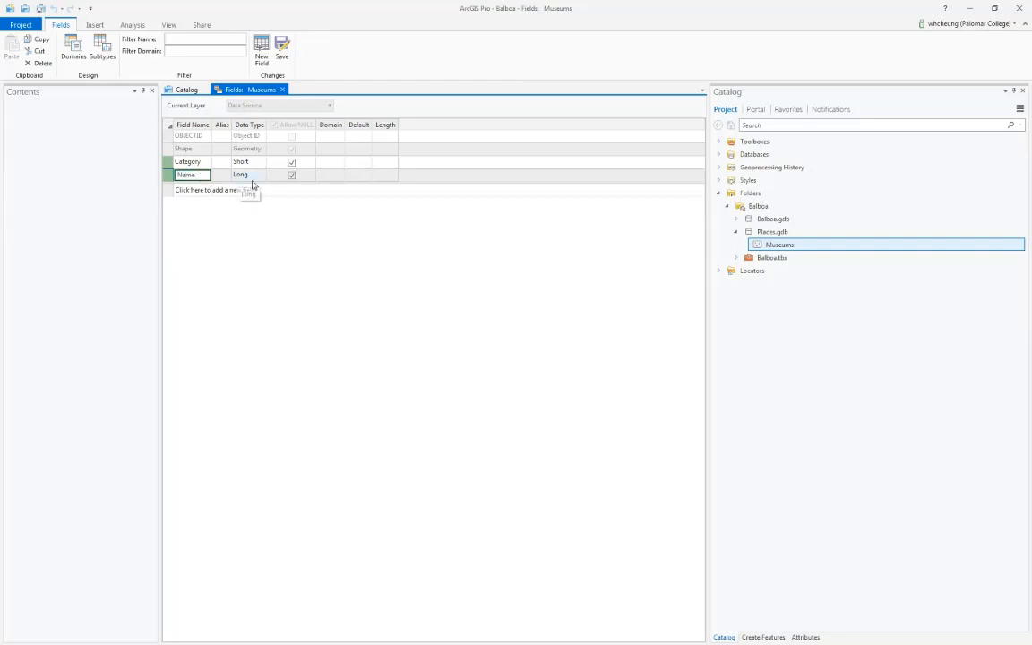
left_click(254, 175)
left_click(257, 176)
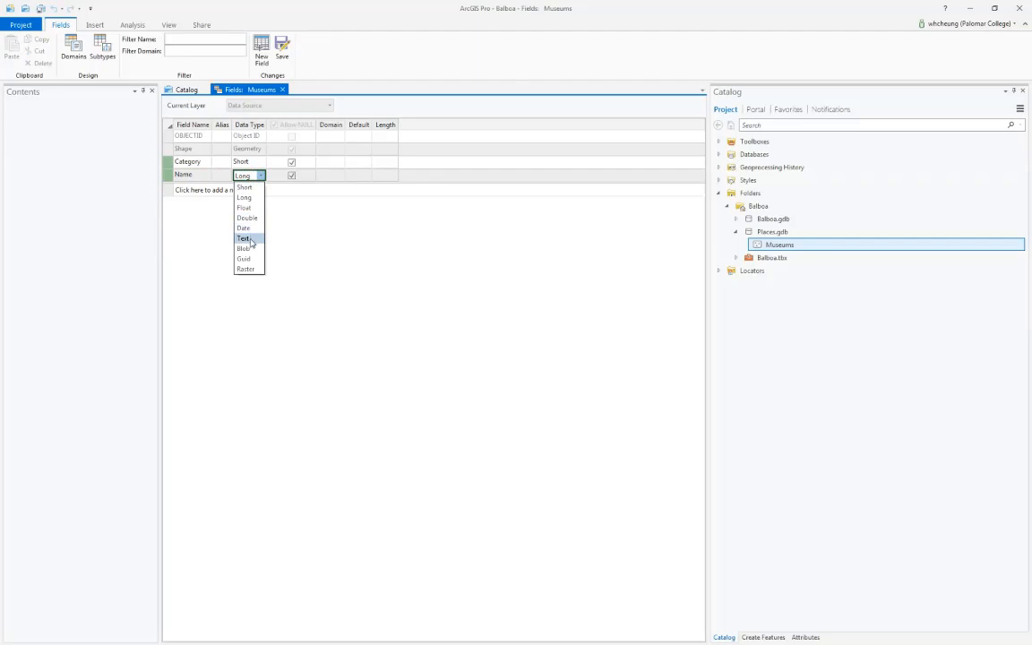
left_click(249, 239)
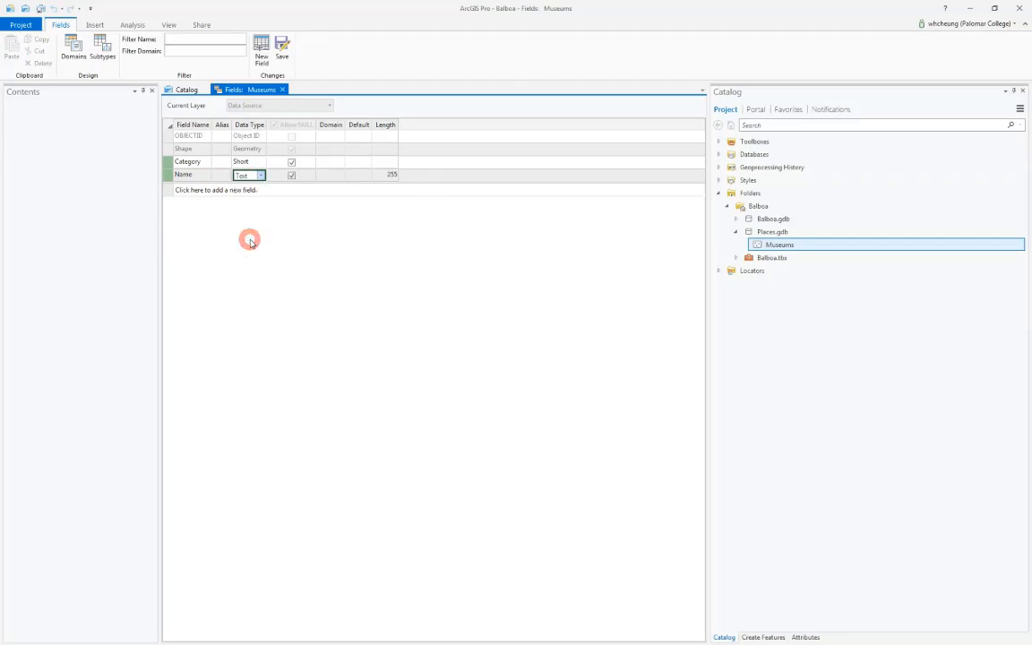
Step: Add a field named Free with the Text data type to the Museums feature class
left_click(216, 191)
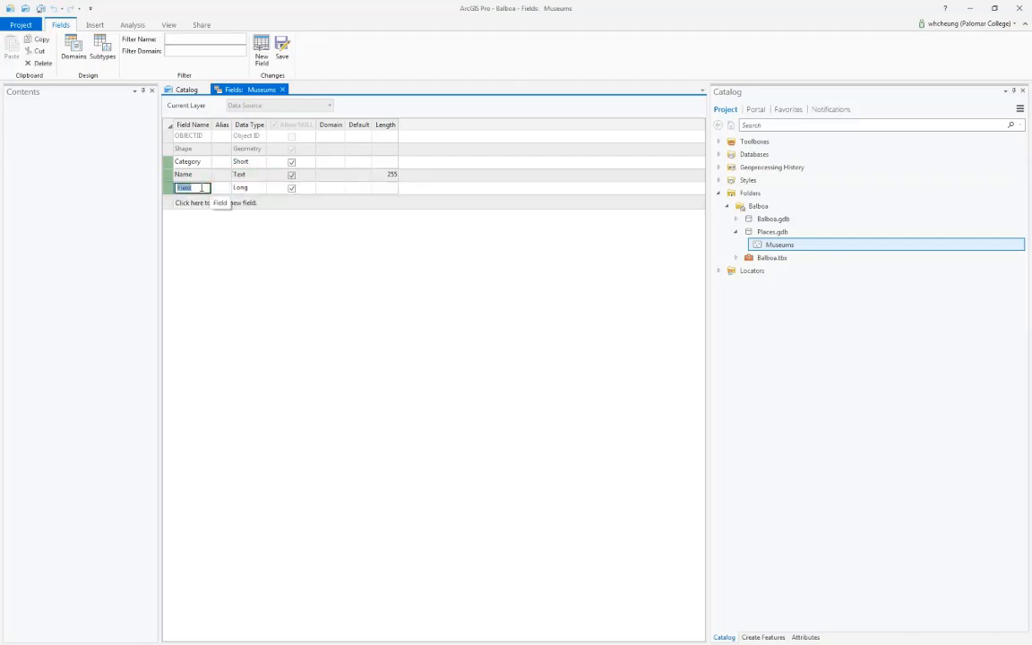
type("Free")
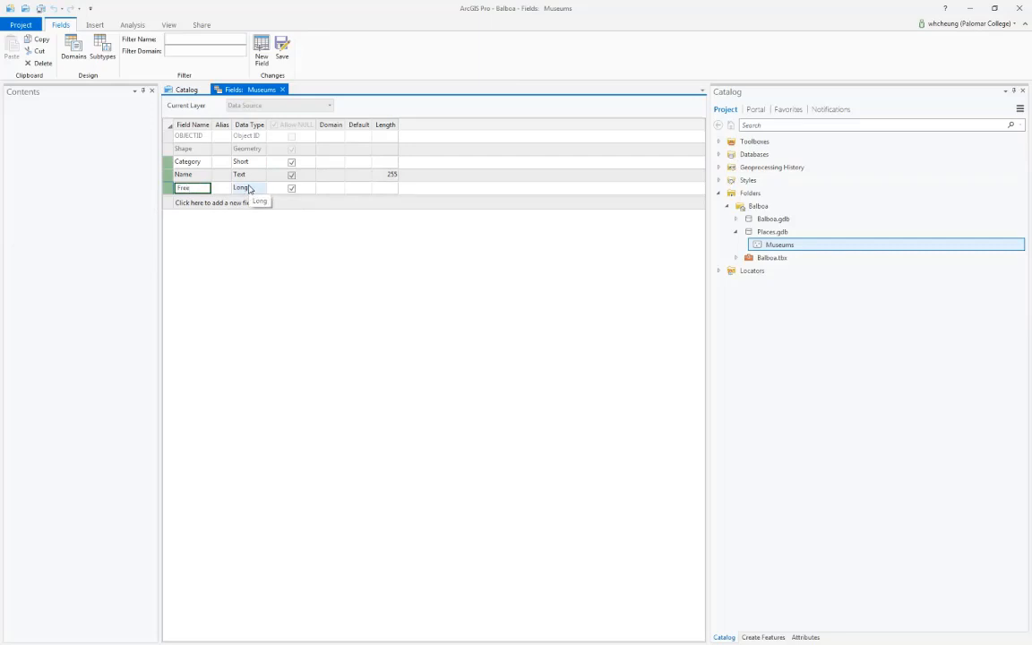
left_click(248, 187)
left_click(260, 189)
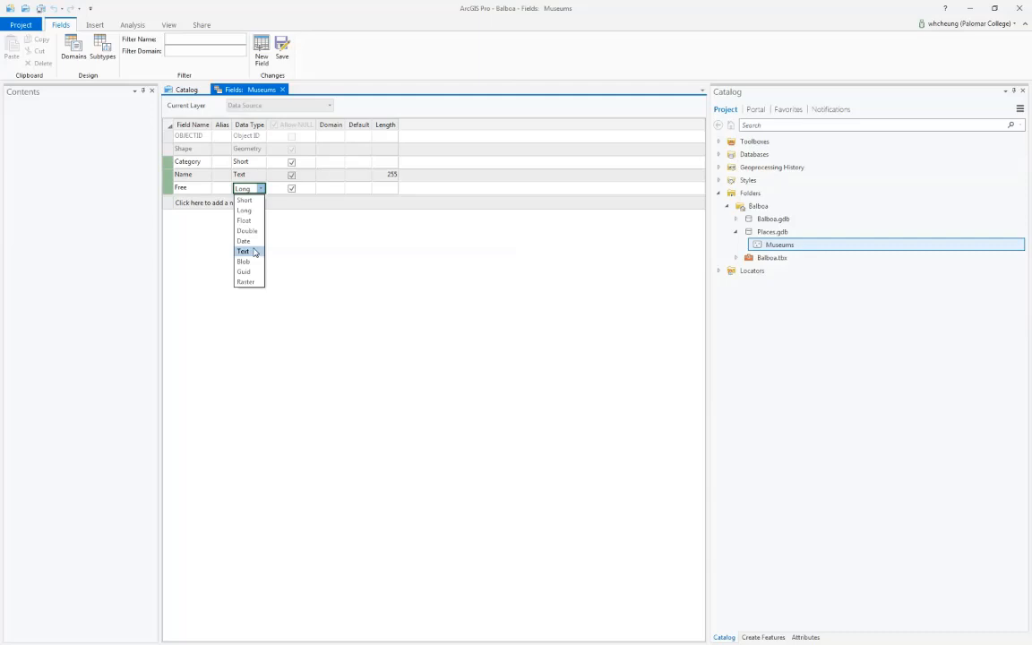
left_click(255, 252)
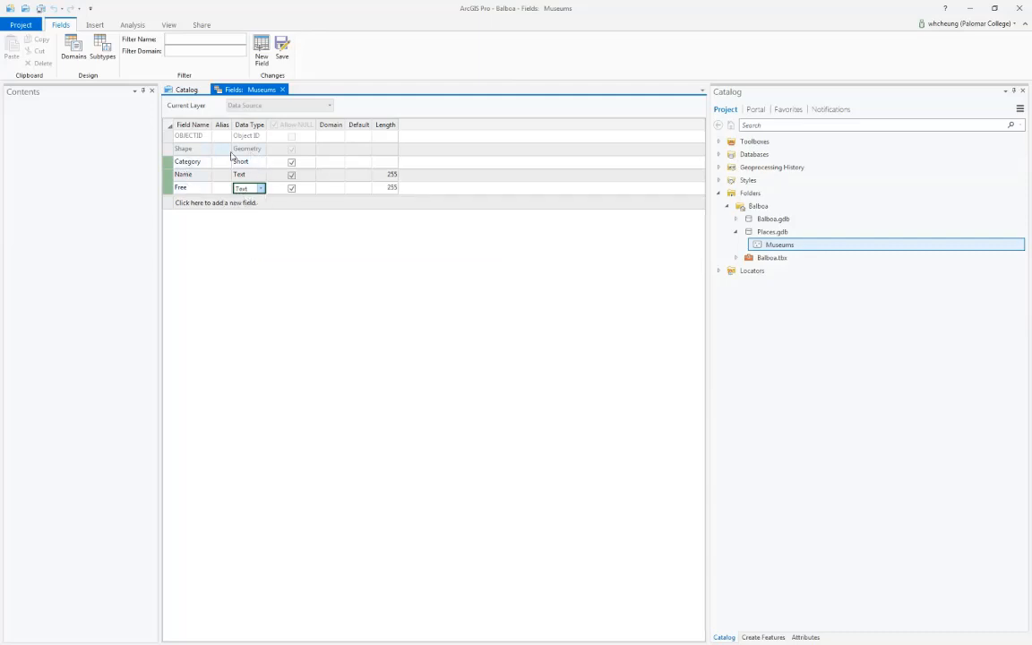
Step: Save the new Museums fields and open the subtypes design view of the Museums feature class
left_click(282, 44)
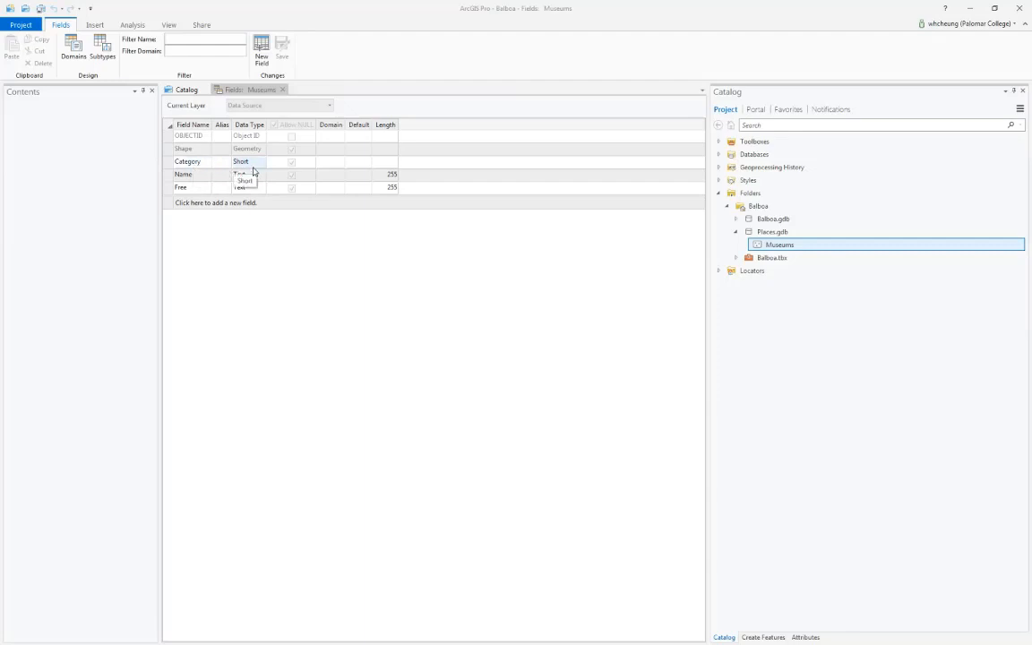
right_click(786, 249)
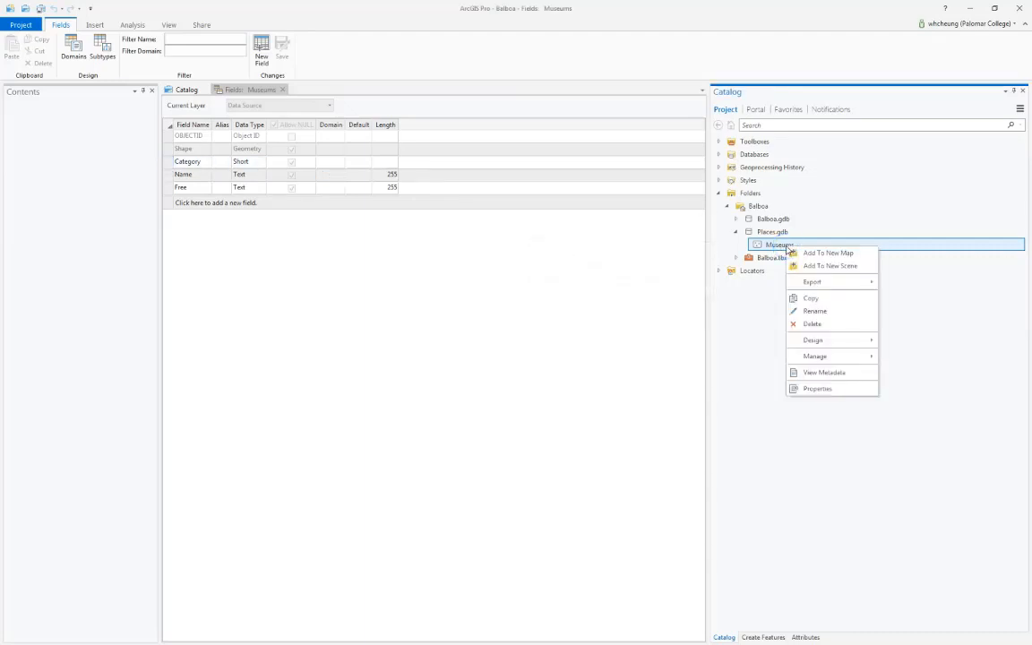
left_click(852, 341)
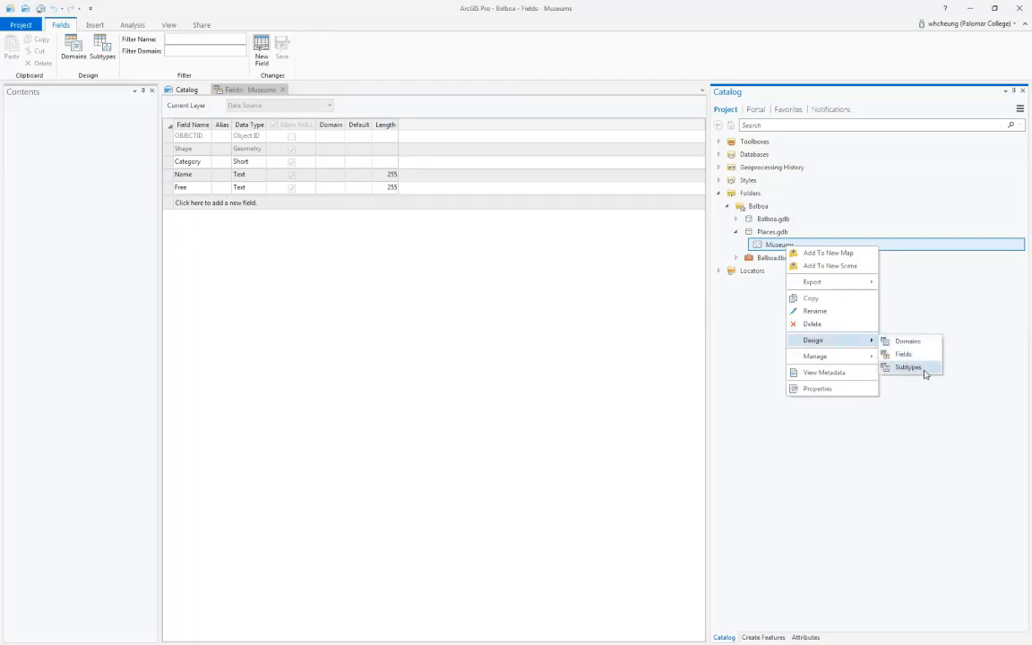
left_click(907, 367)
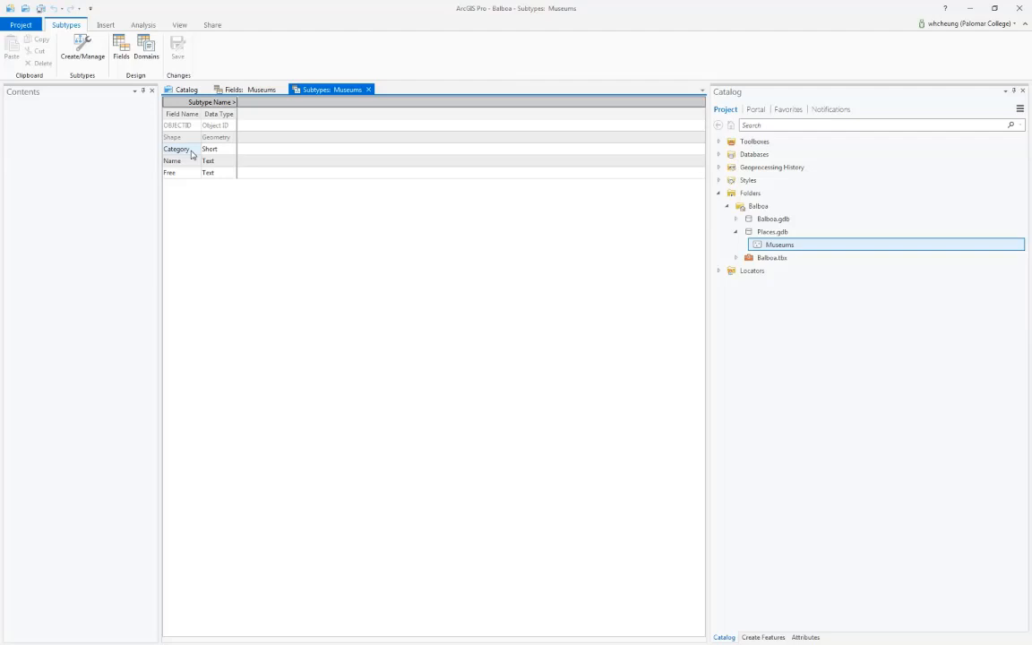
Step: Set Category as the subtype field of Museums and add a subtype with code 0 described as Science
left_click(190, 154)
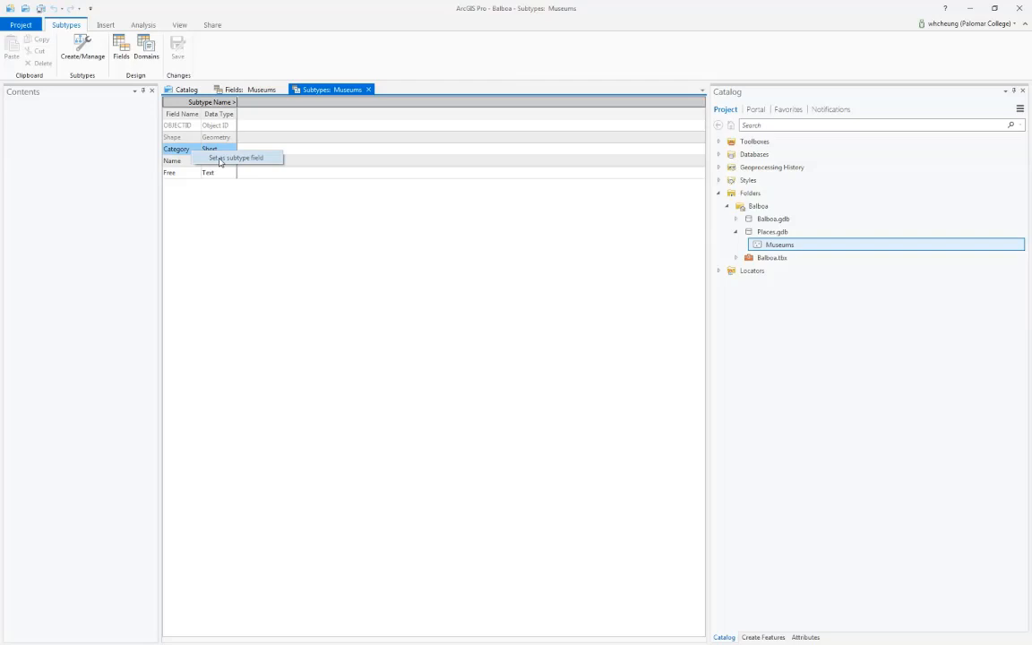
left_click(220, 160)
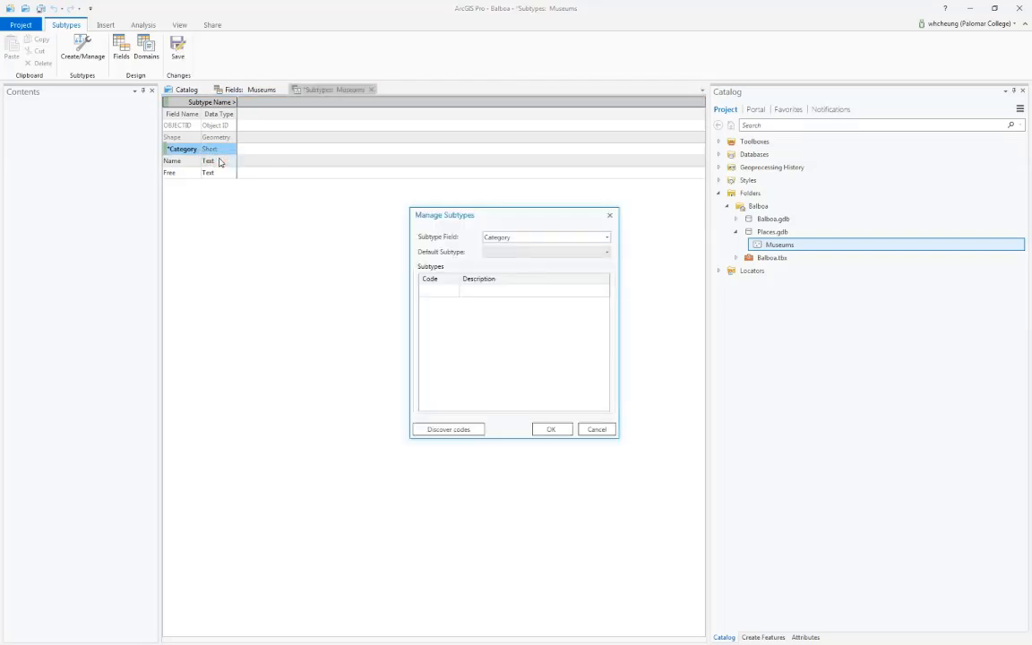
left_click(445, 294)
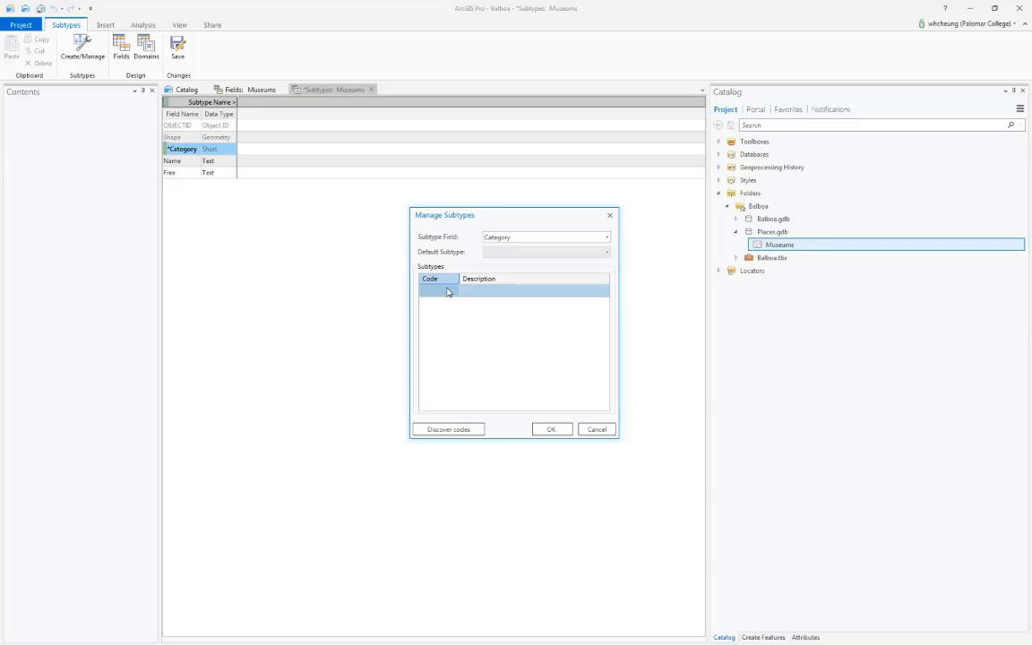
left_click(447, 292)
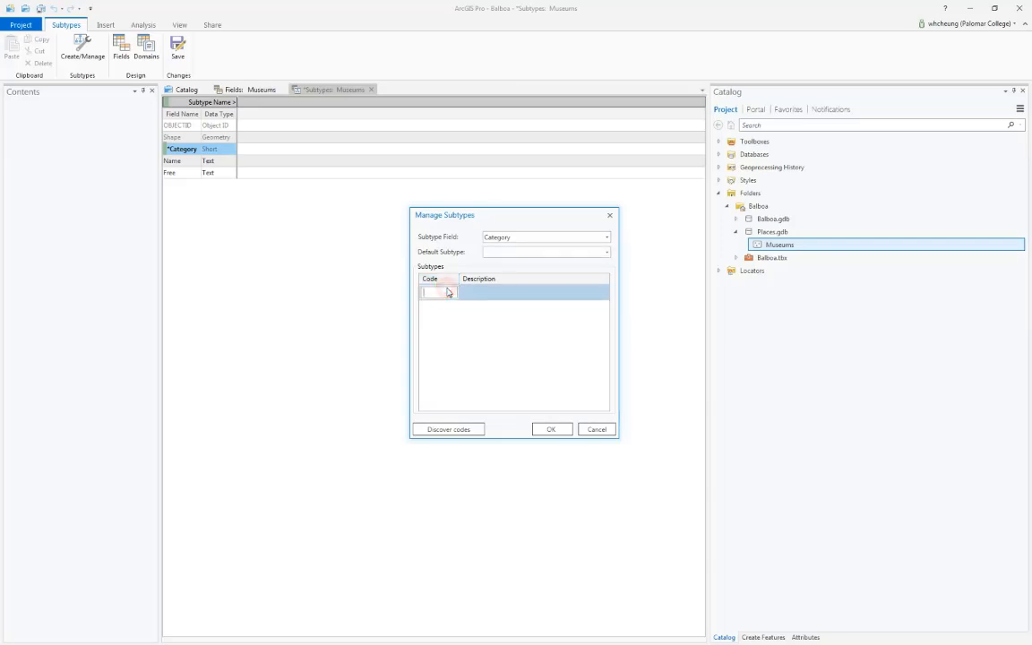
type("0")
key("Tab")
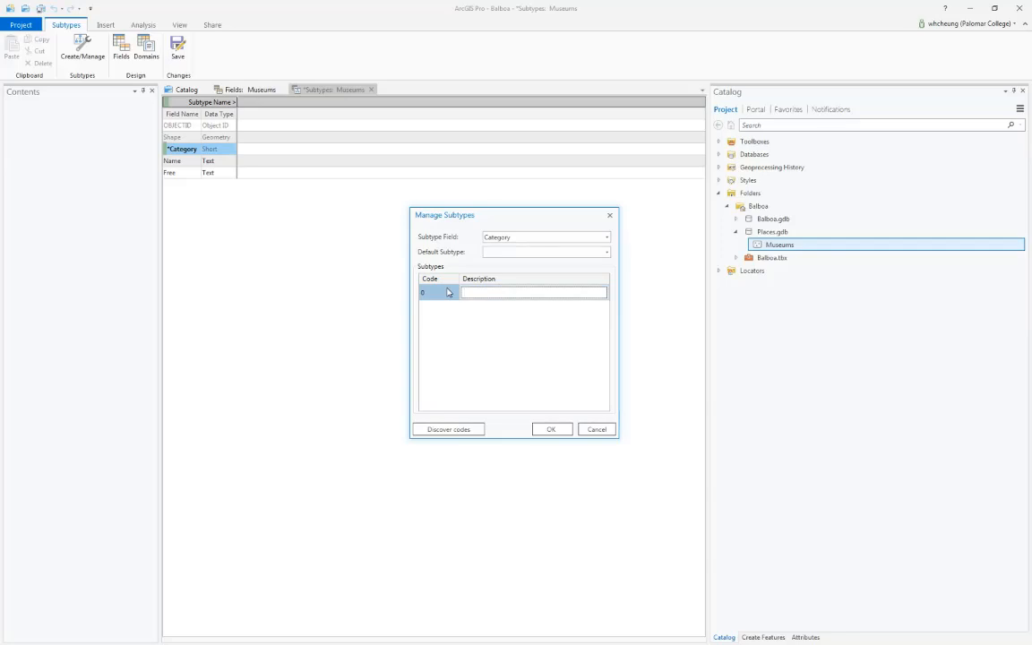
type("Science")
key("Return")
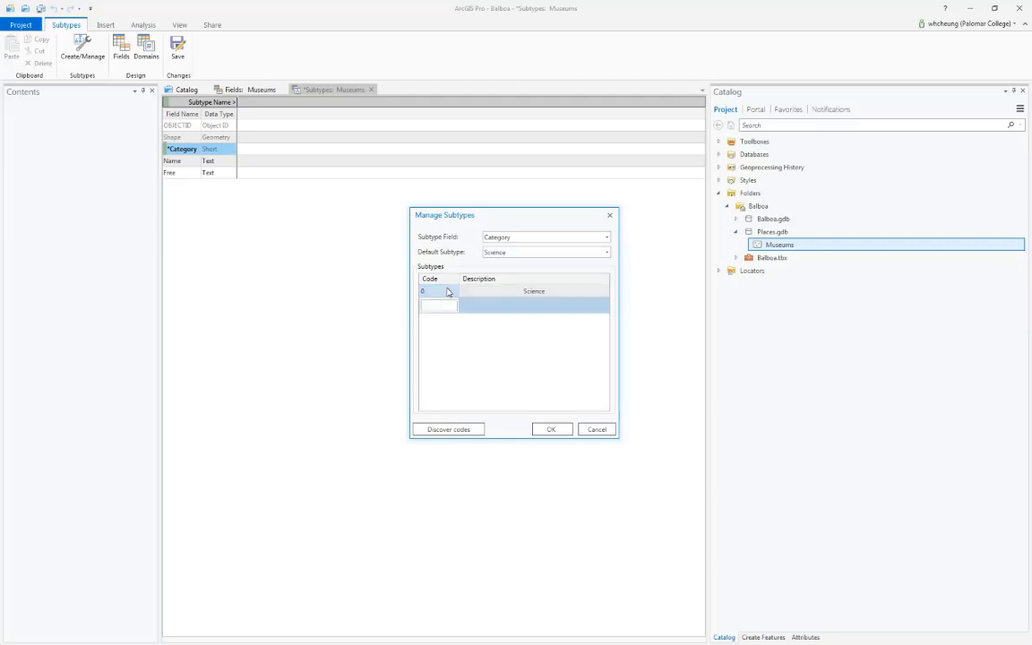
Step: Add two more Category subtypes: code 1 described as Art and code 2 described as History
type("1")
key("Tab")
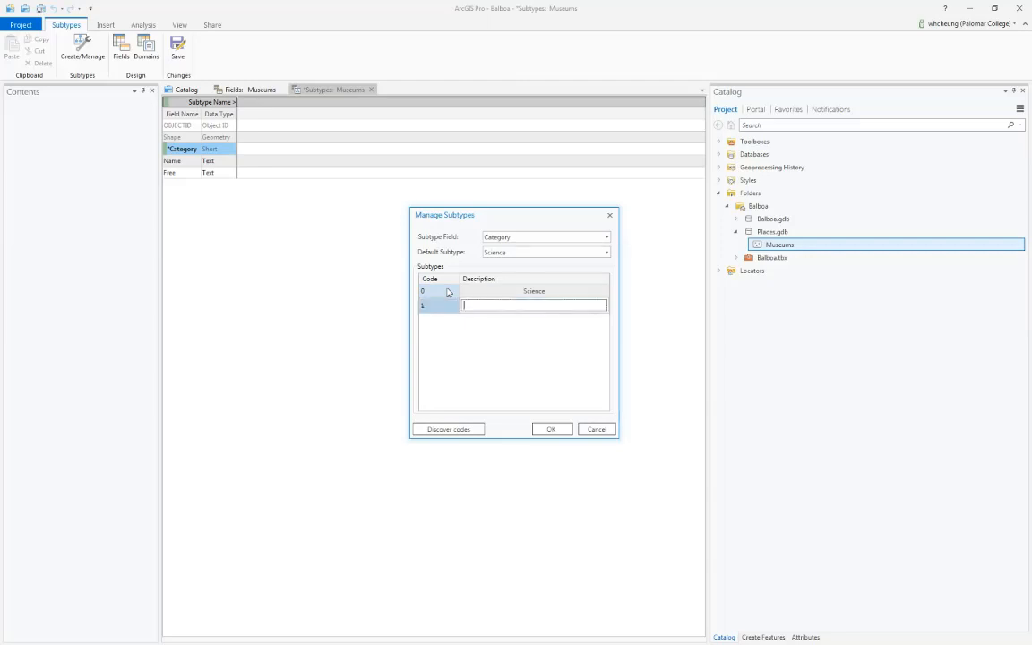
type("Art")
key("Tab")
type("2")
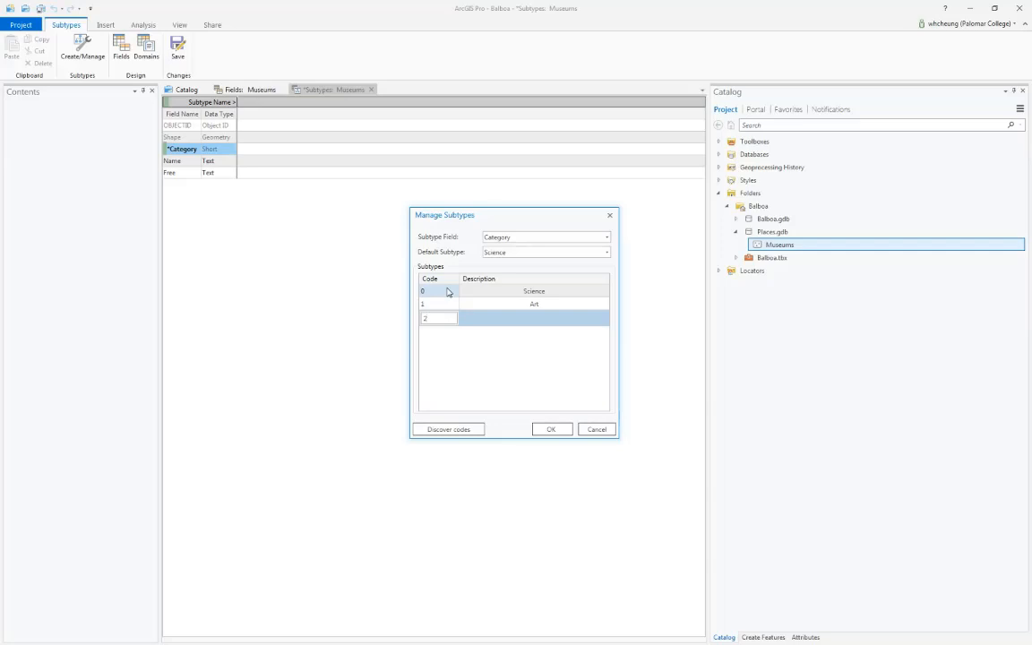
key("Tab")
type("Histo")
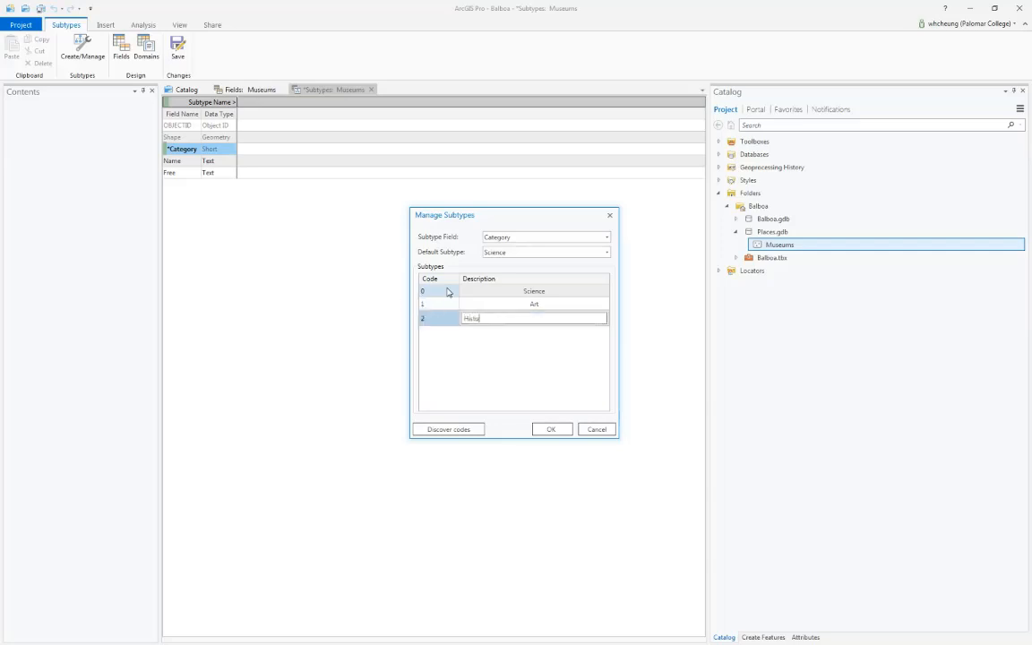
type("ry")
key("Tab")
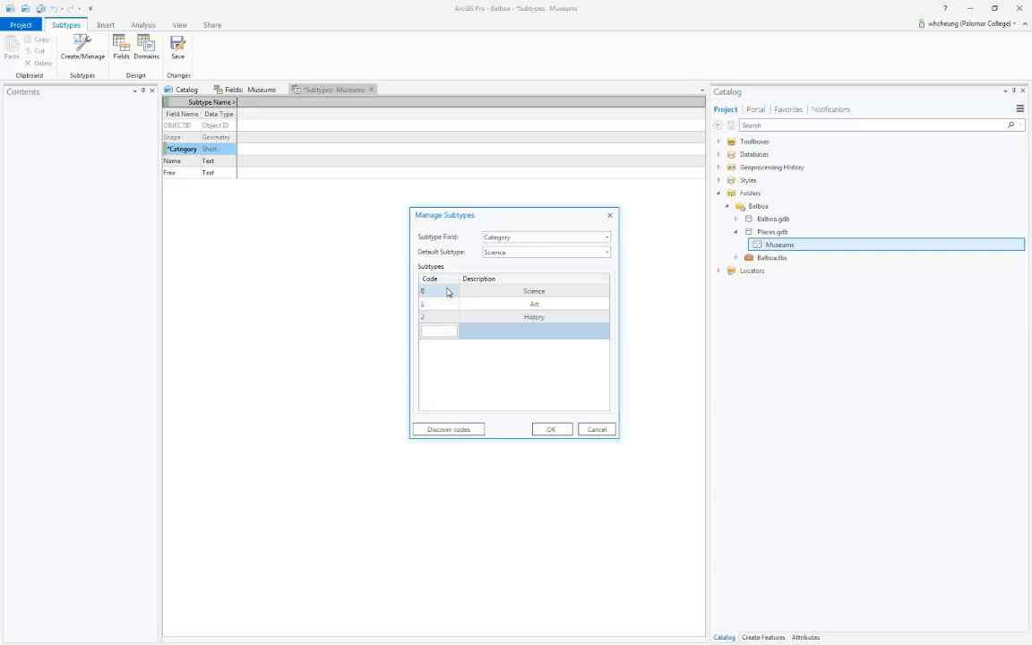
Step: Add a Category subtype with code 3 described as Other
type("3")
key("Tab")
type("O")
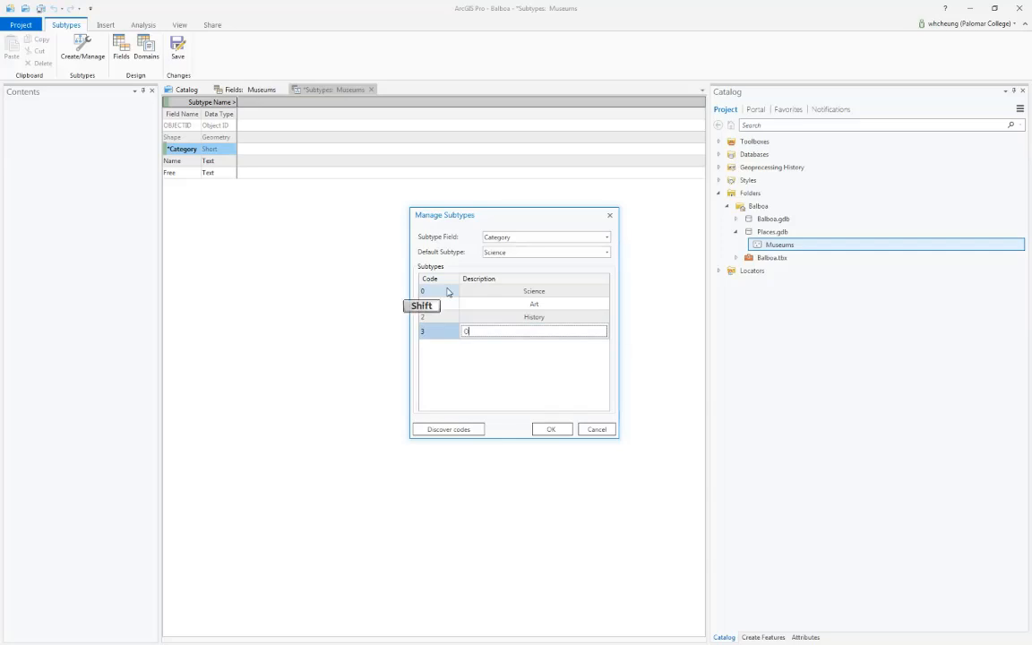
type("ther")
left_click(460, 256)
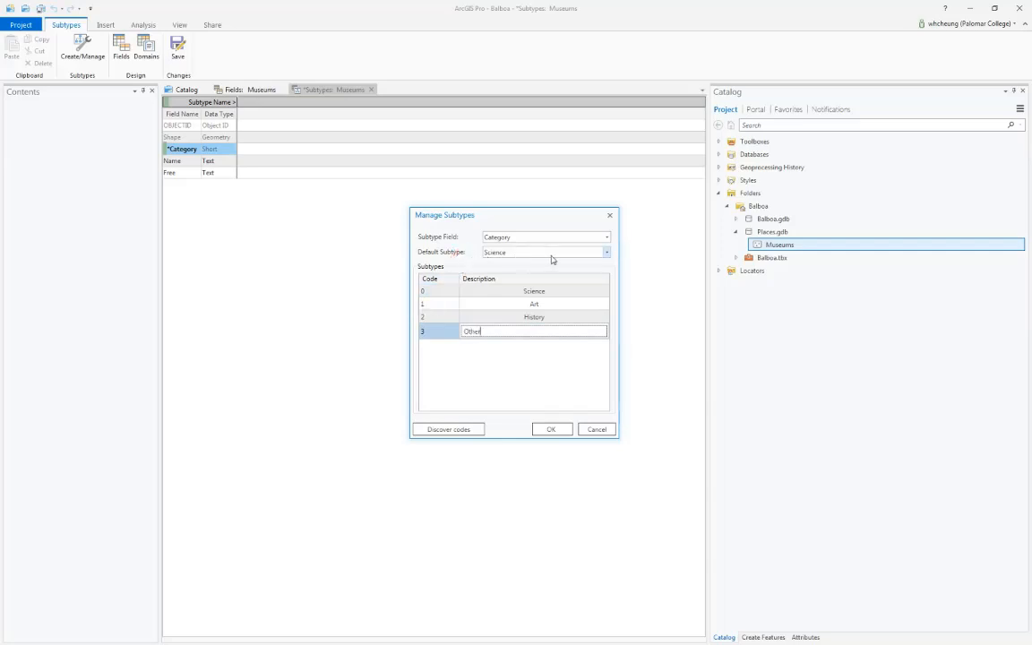
Step: Set the default subtype to History, accept the subtype list and save the subtype changes
left_click(607, 254)
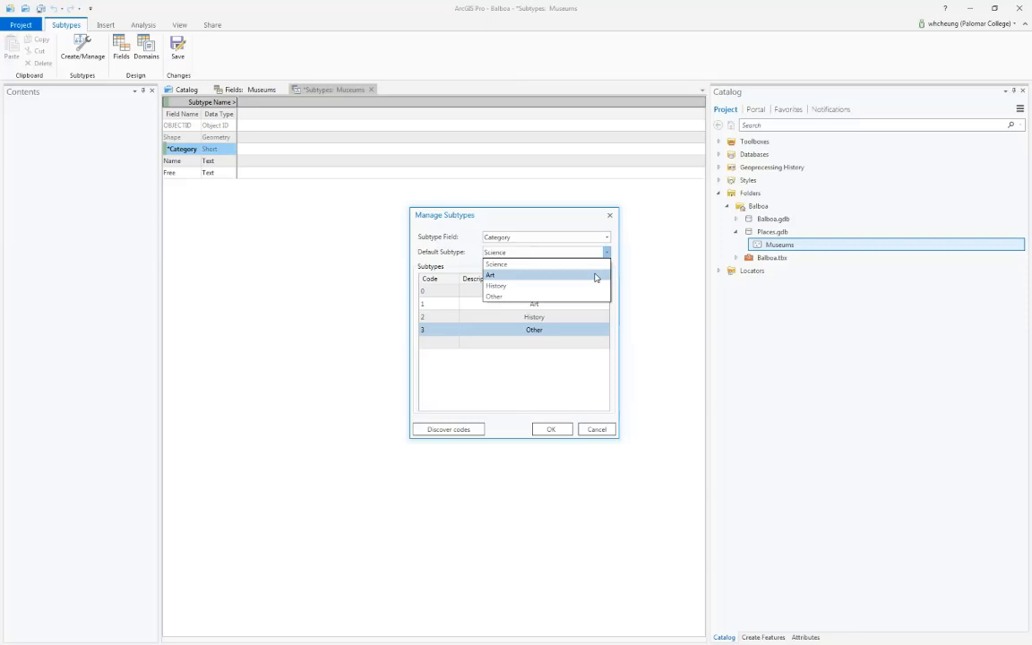
left_click(592, 289)
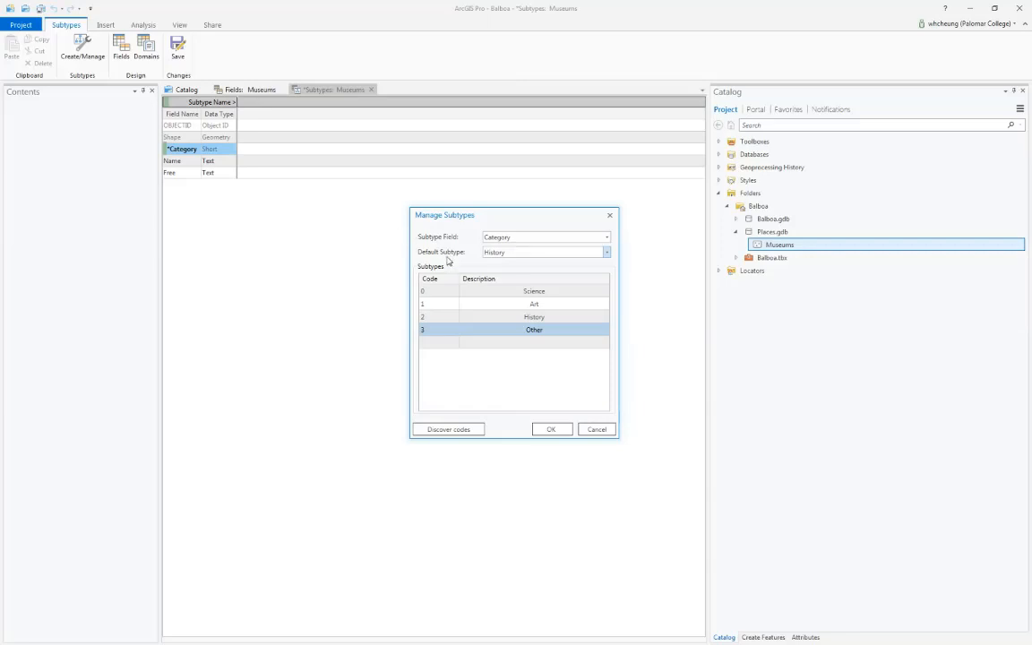
left_click(552, 430)
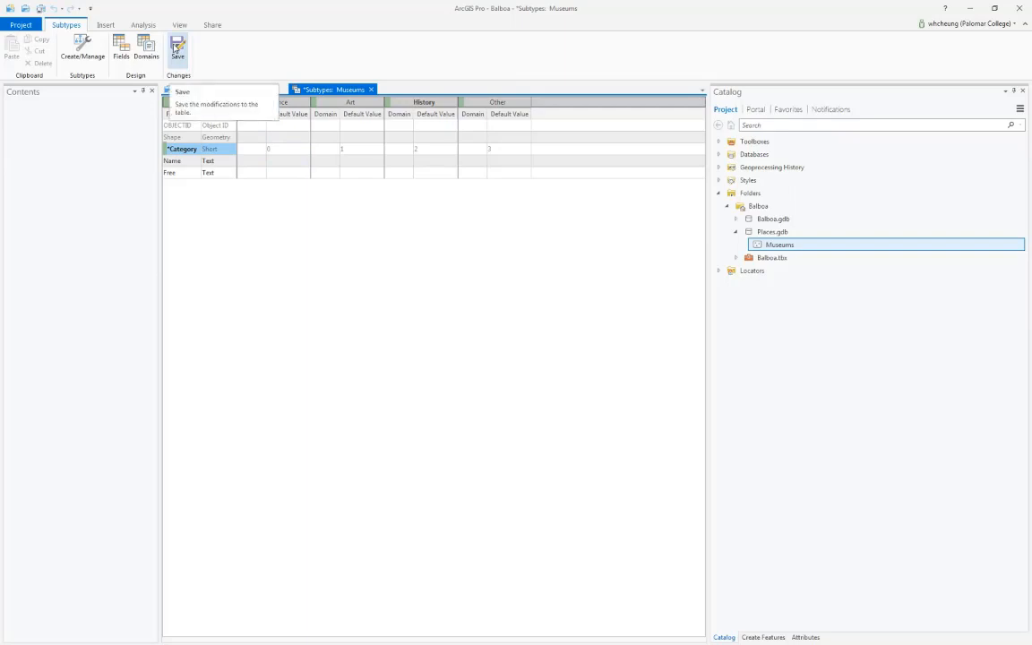
left_click(176, 48)
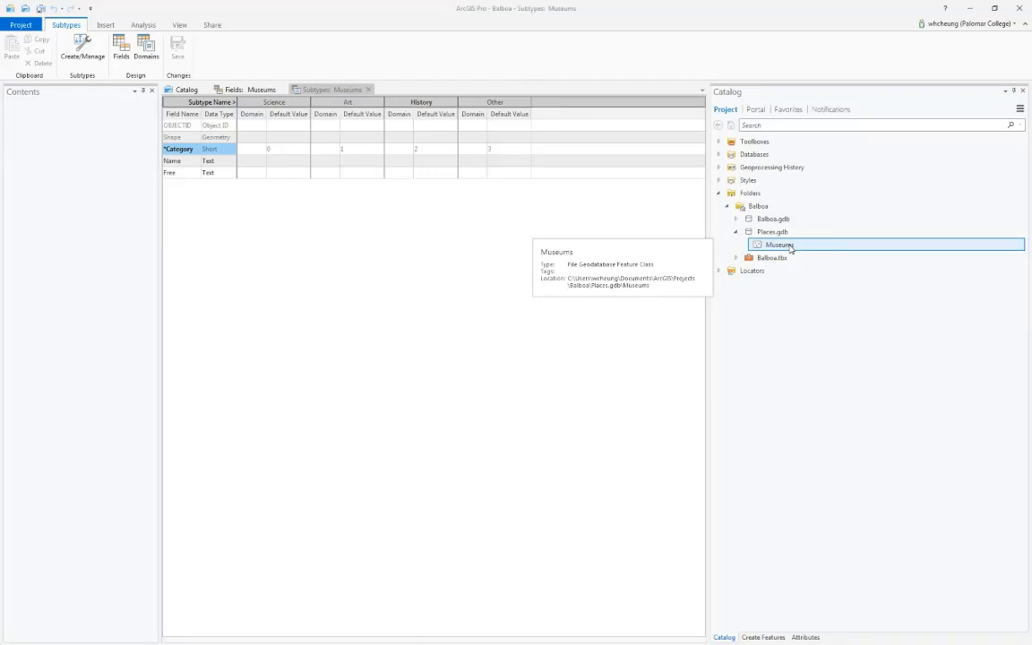
Step: Add the Museums feature class to a new map and open its feature creation templates
right_click(790, 248)
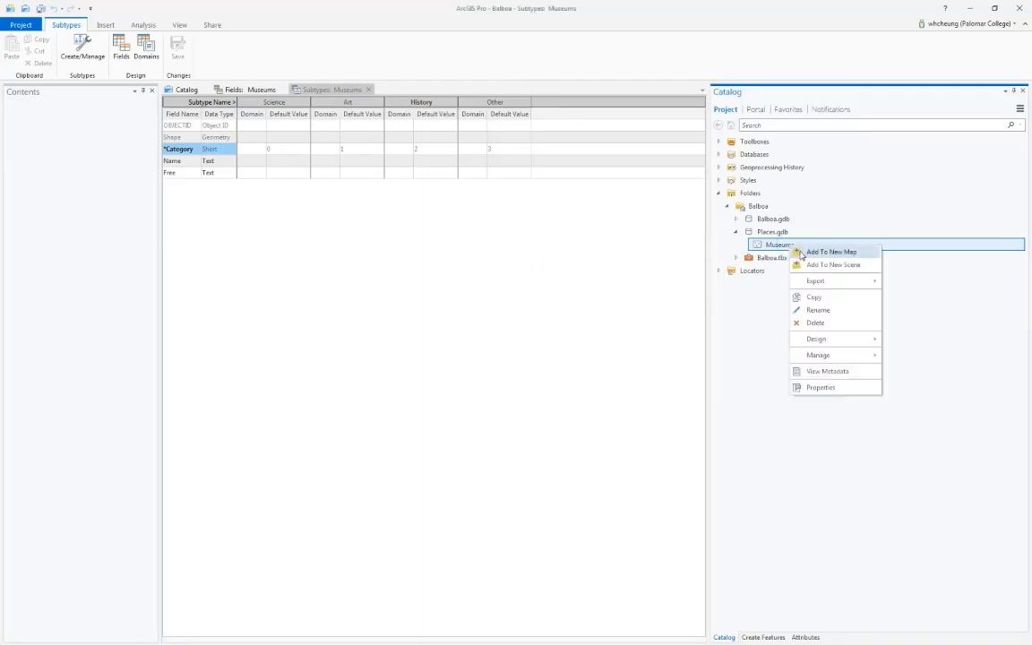
left_click(800, 254)
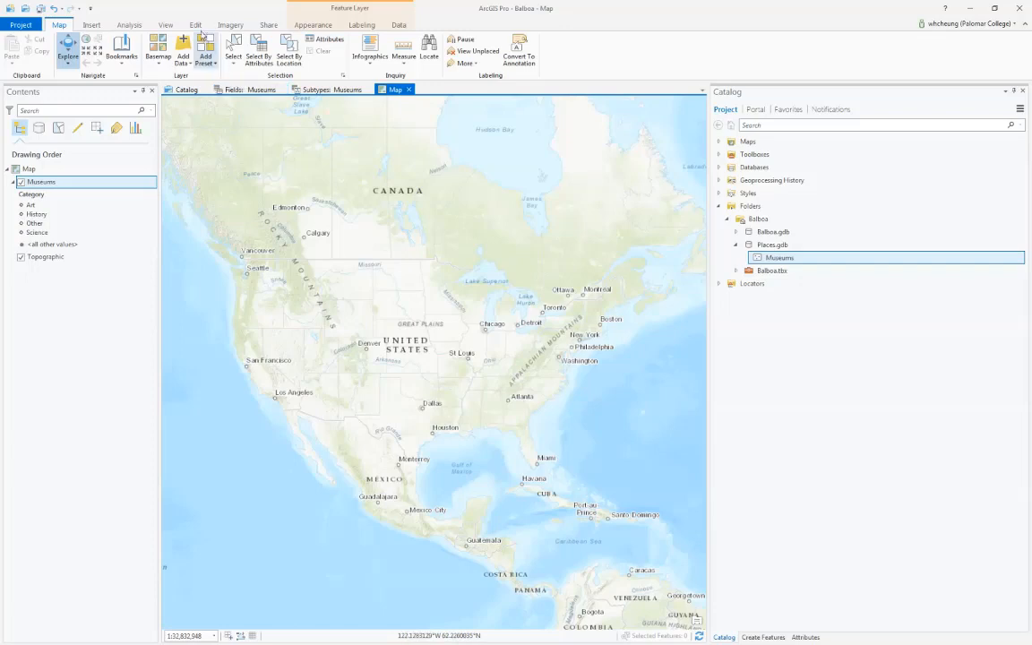
left_click(197, 26)
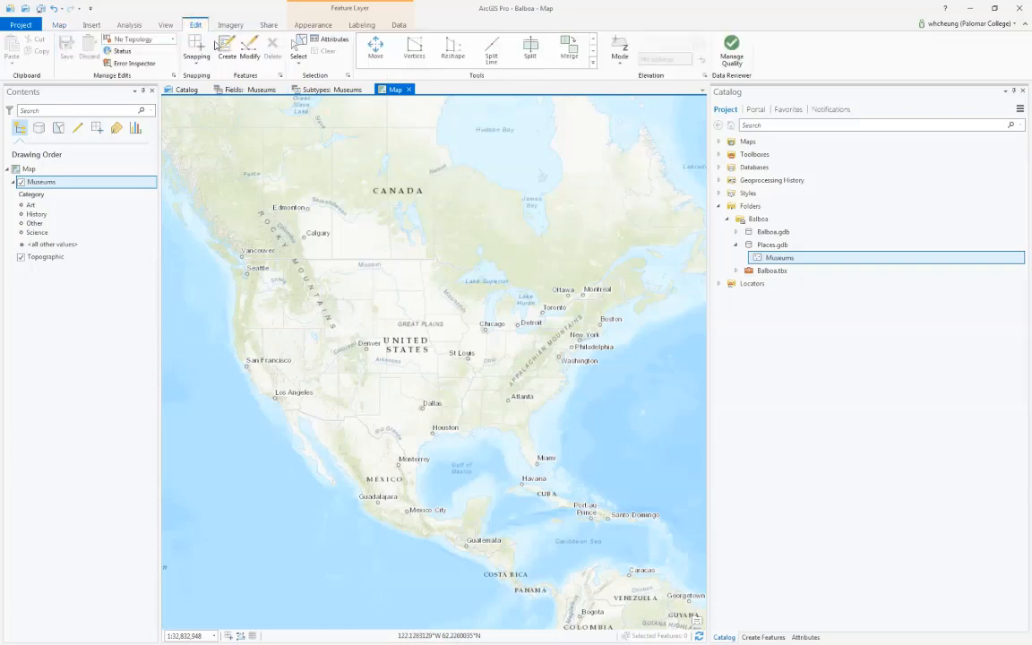
left_click(224, 46)
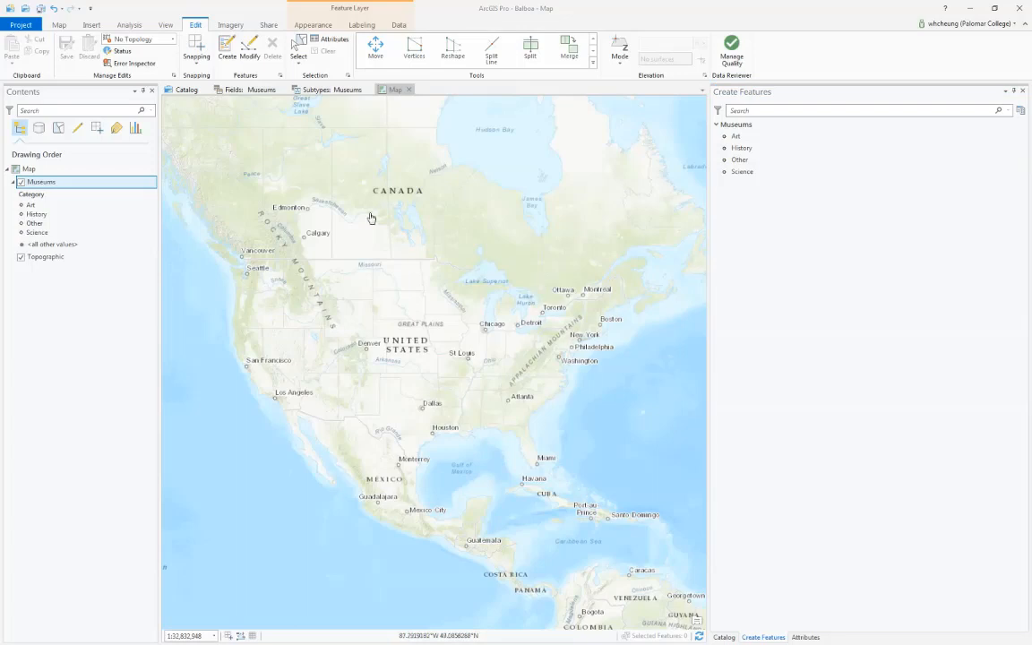
Step: Locate "Balboa Park, San Diego" on the map and zoom in to the museum buildings around El Prado and Pan American Road
left_click(59, 25)
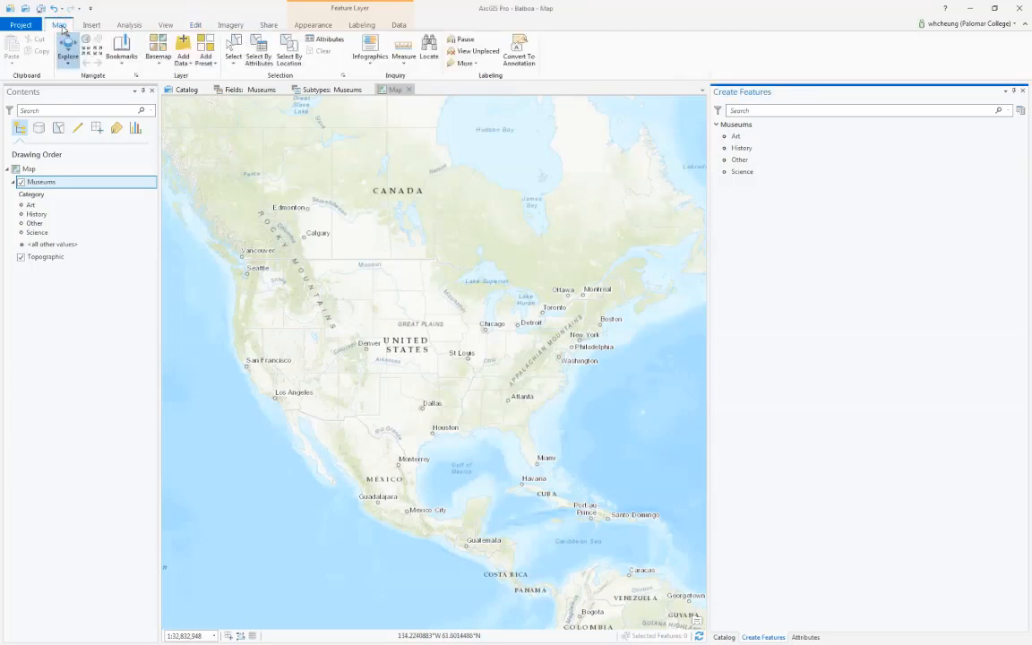
left_click(428, 56)
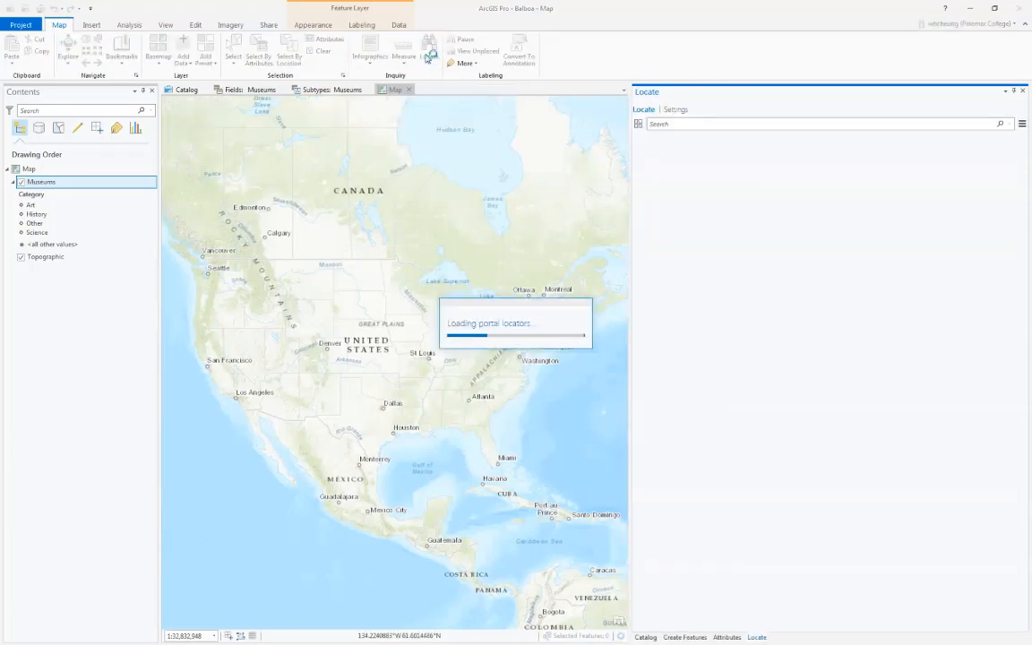
left_click(677, 125)
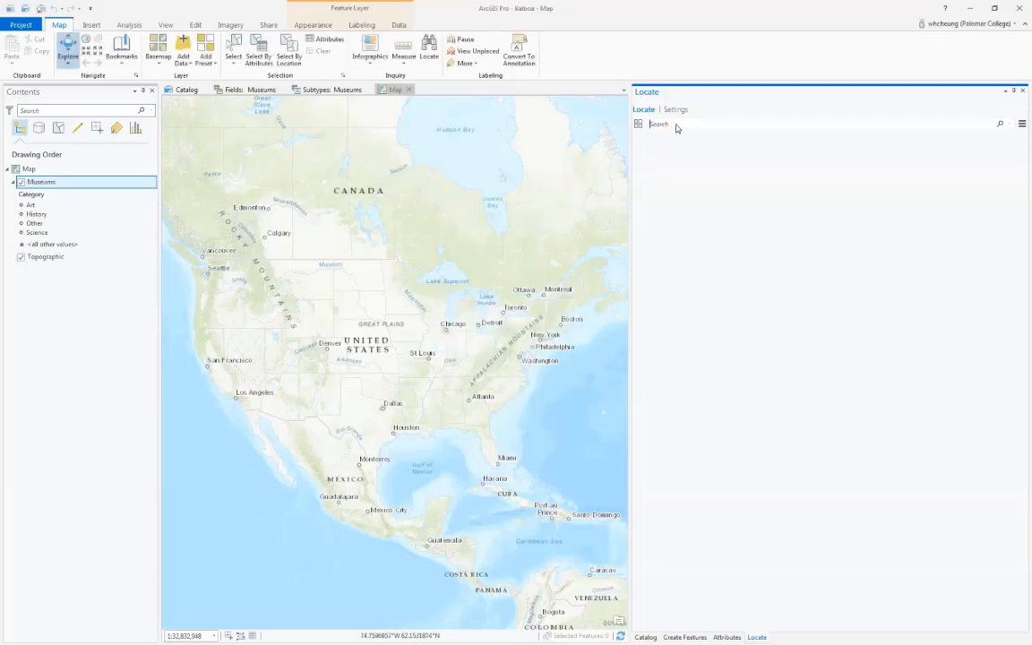
type("Balboa")
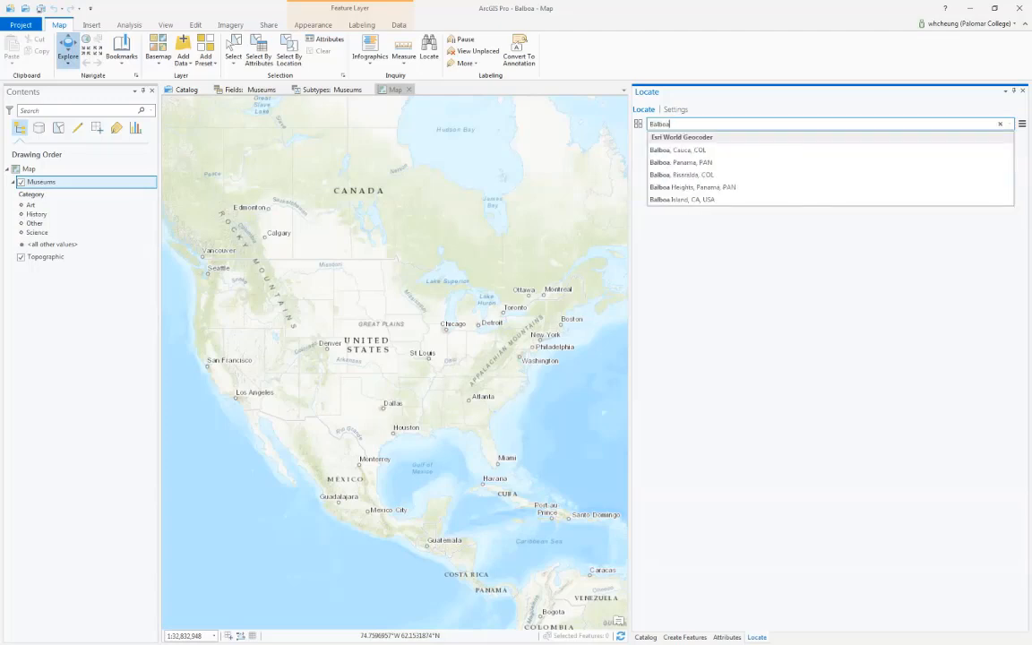
type(" Park, ")
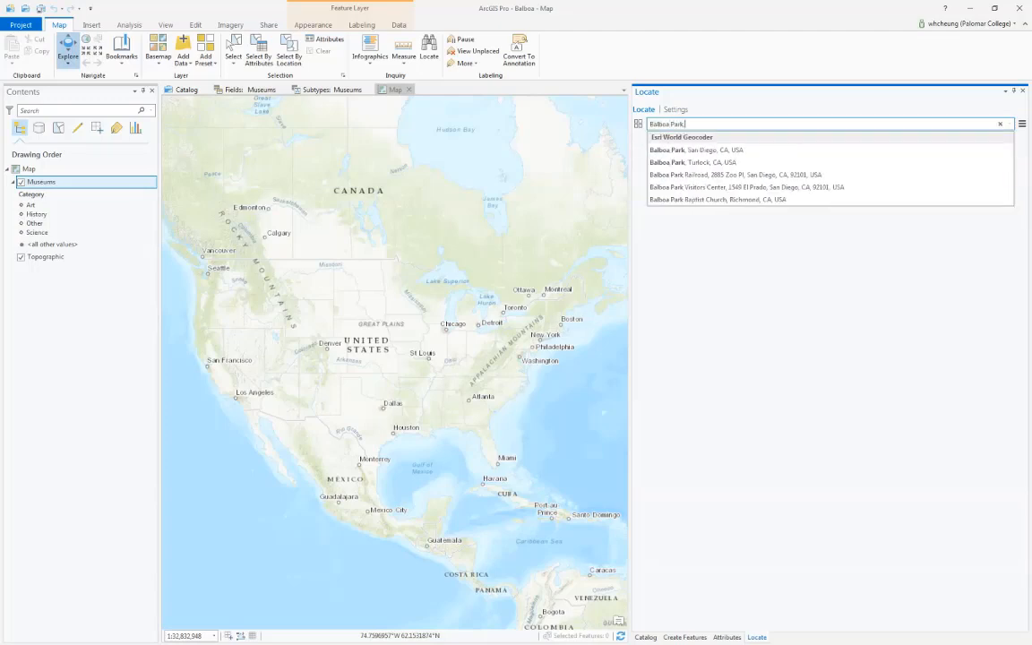
type("San Diego")
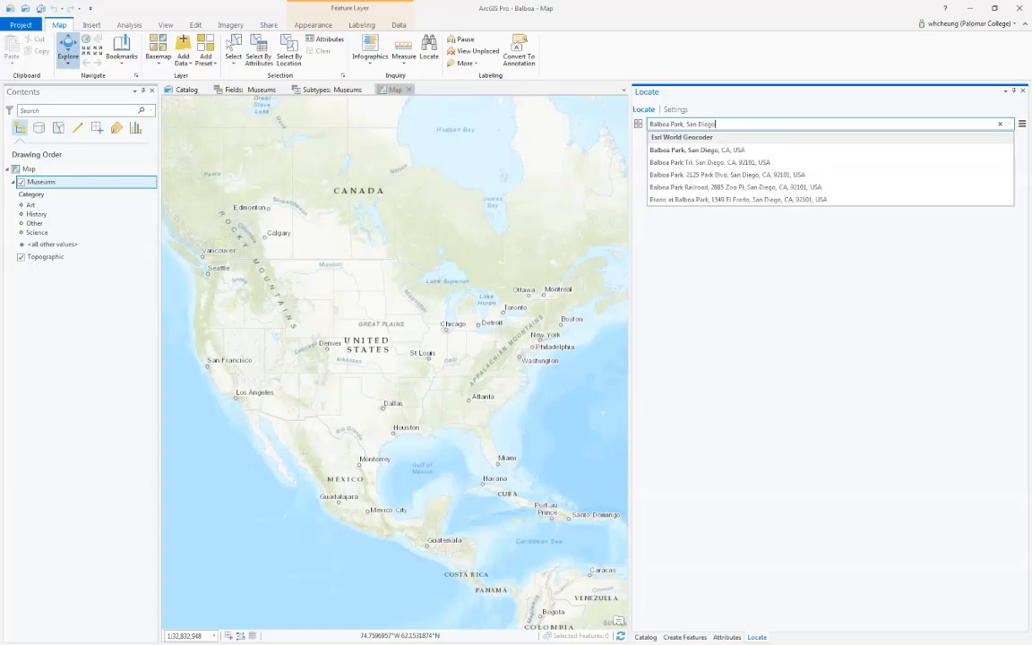
key("Return")
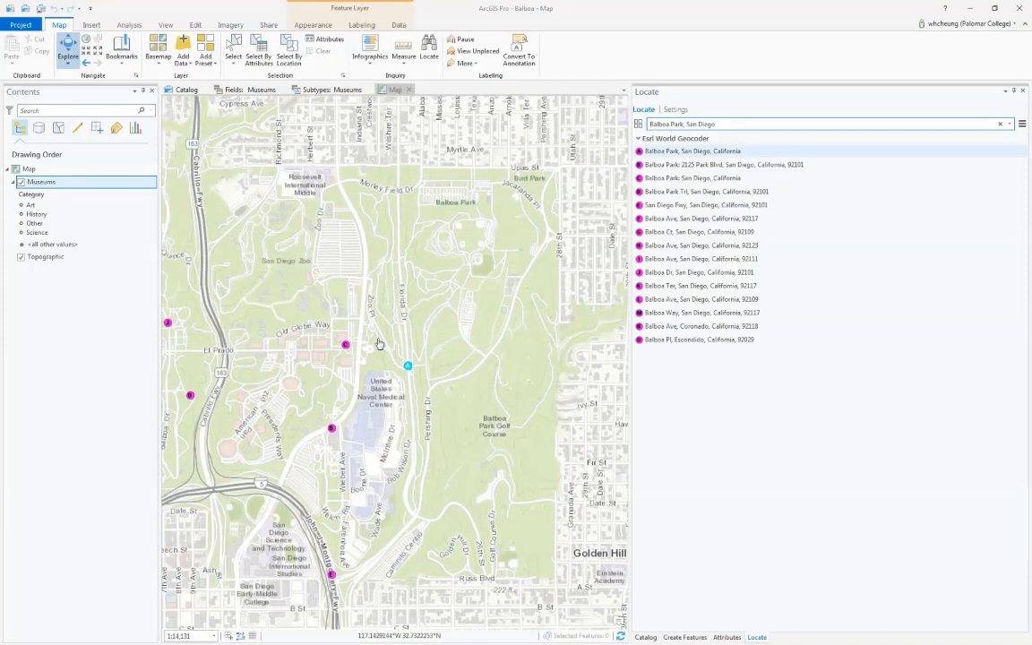
mouse_move(278, 363)
left_mouse_down()
mouse_move(347, 326)
mouse_move(322, 325)
left_mouse_up()
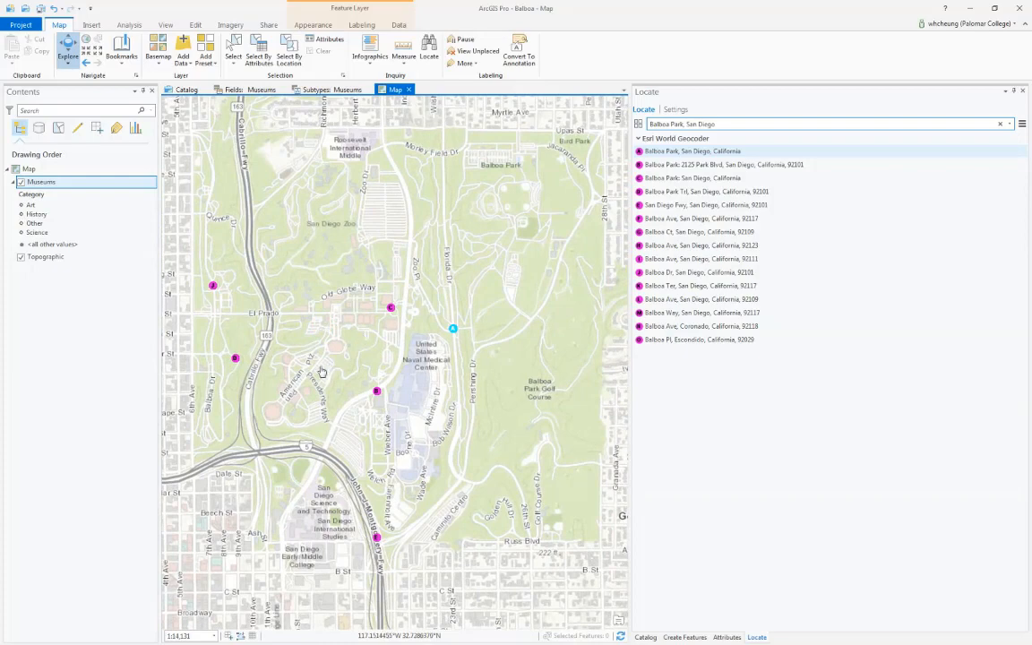
scroll(321, 372, "up", 1)
scroll(321, 372, "up", 4)
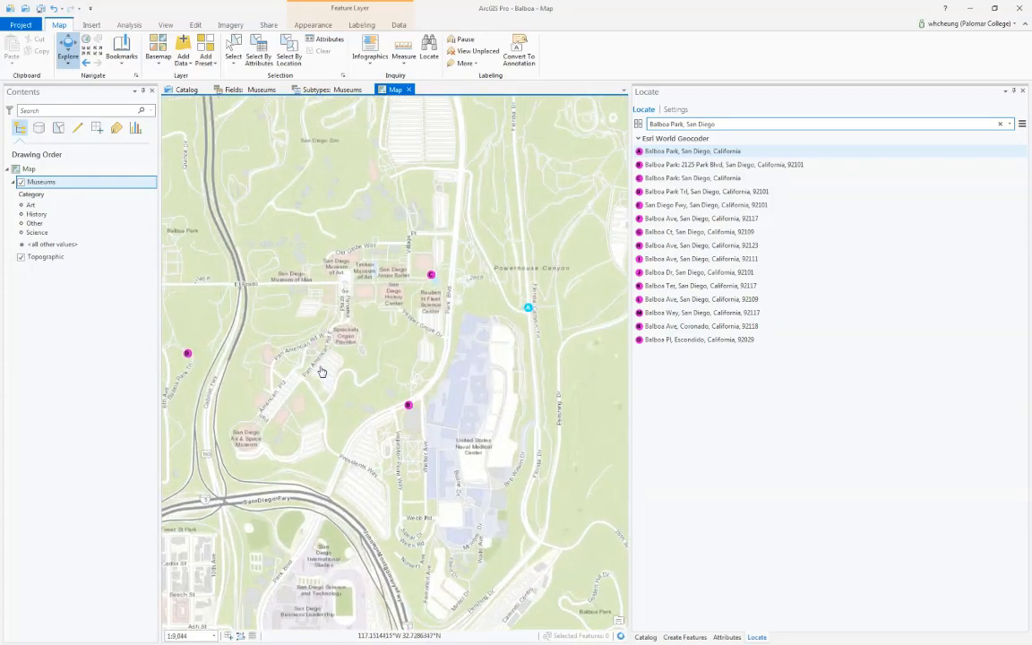
scroll(322, 371, "up", 4)
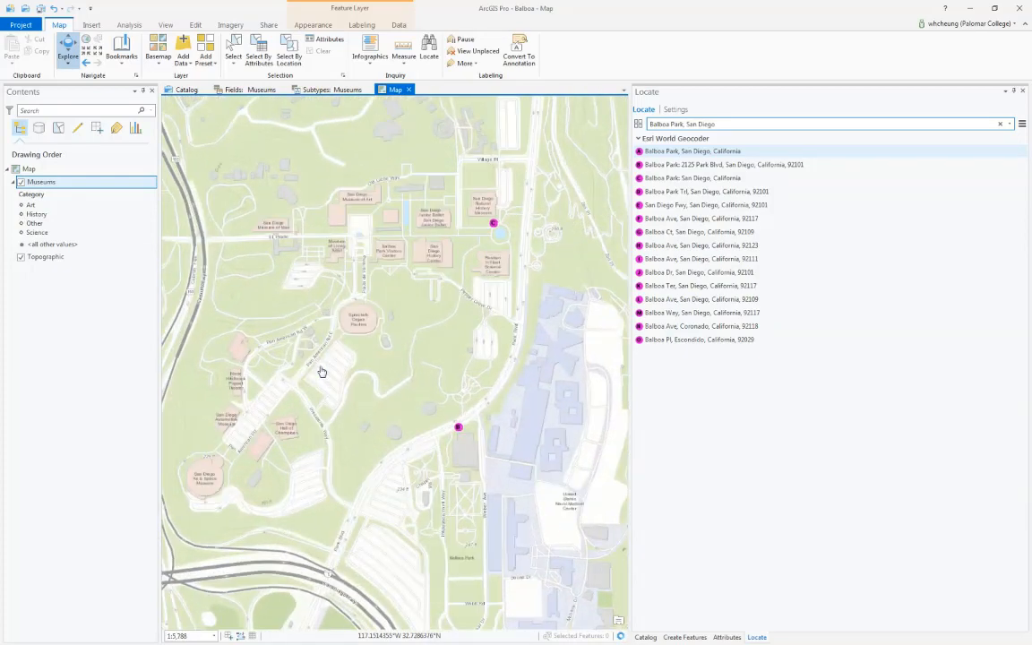
left_click_drag(293, 293, 324, 342)
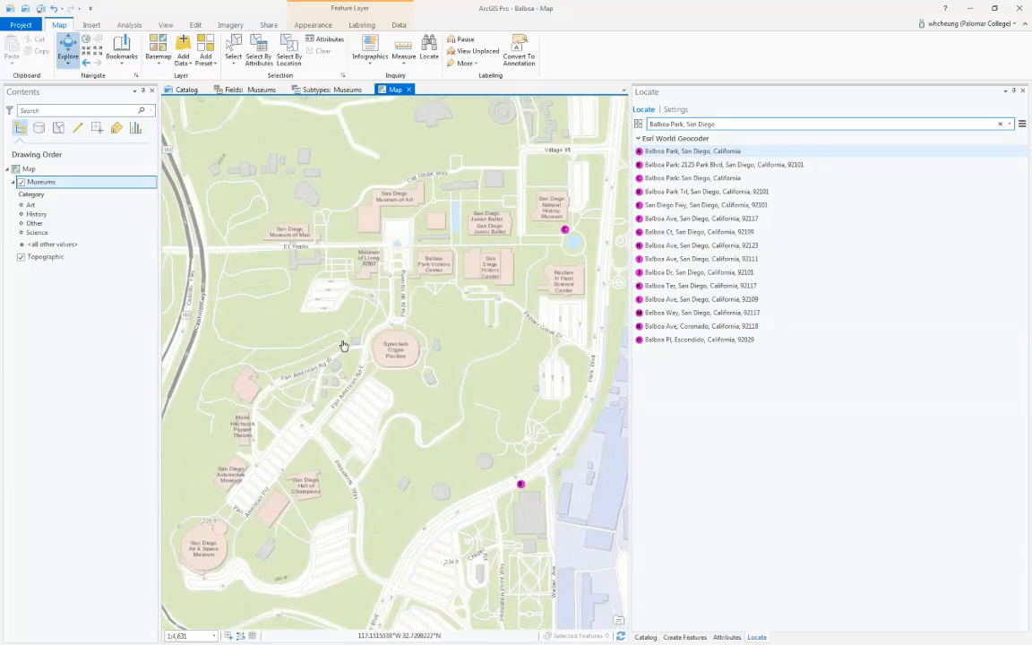
Step: Create a Science point in the Museums layer on the Reuben H Fleet Science Center building
left_click(195, 25)
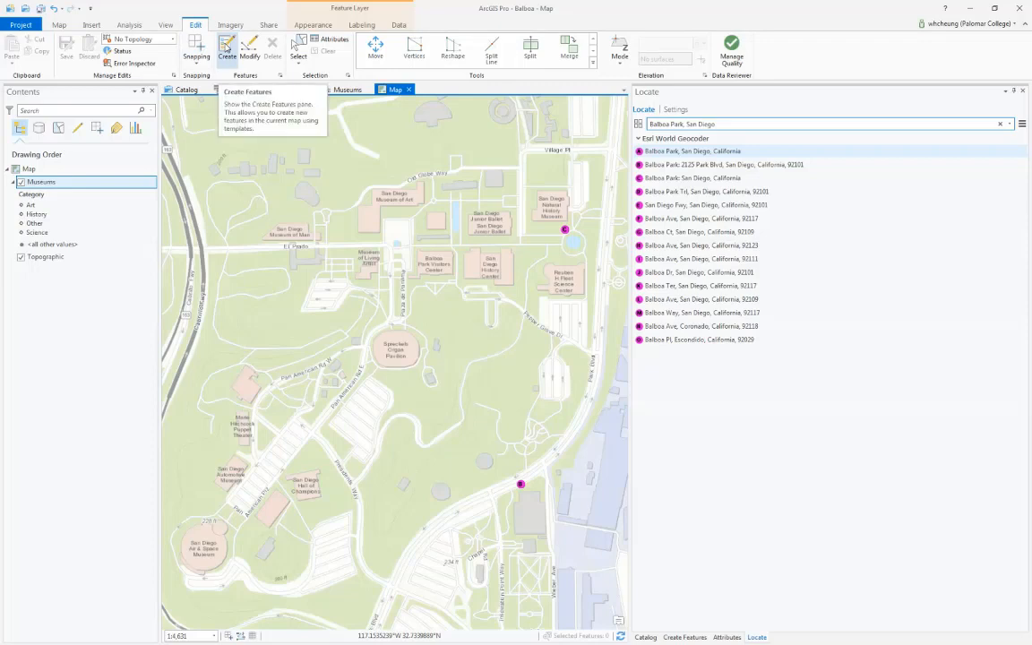
left_click(227, 49)
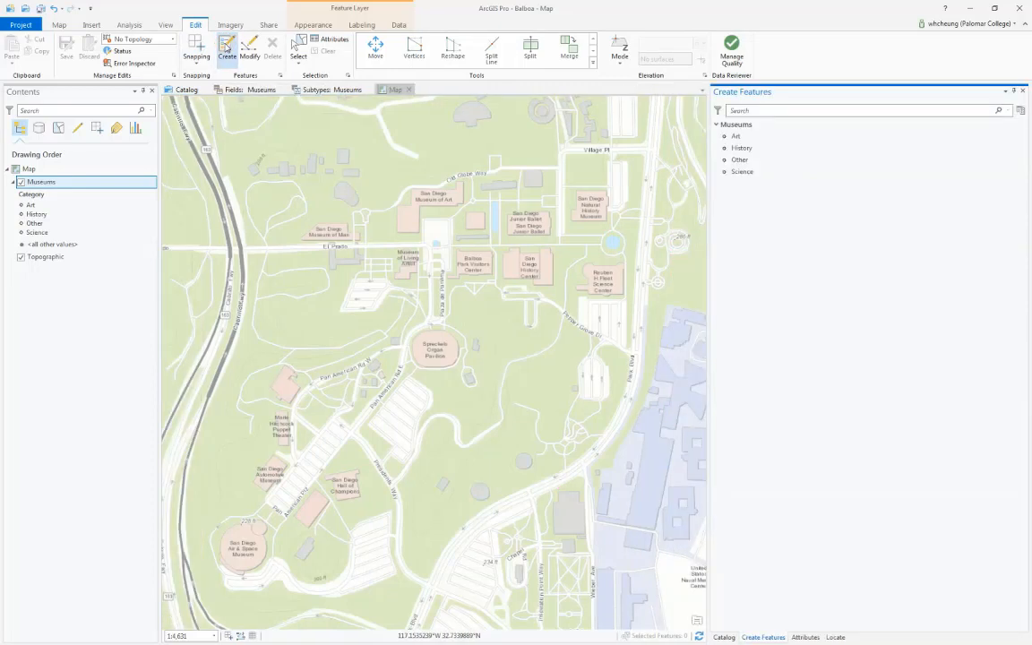
left_click(739, 173)
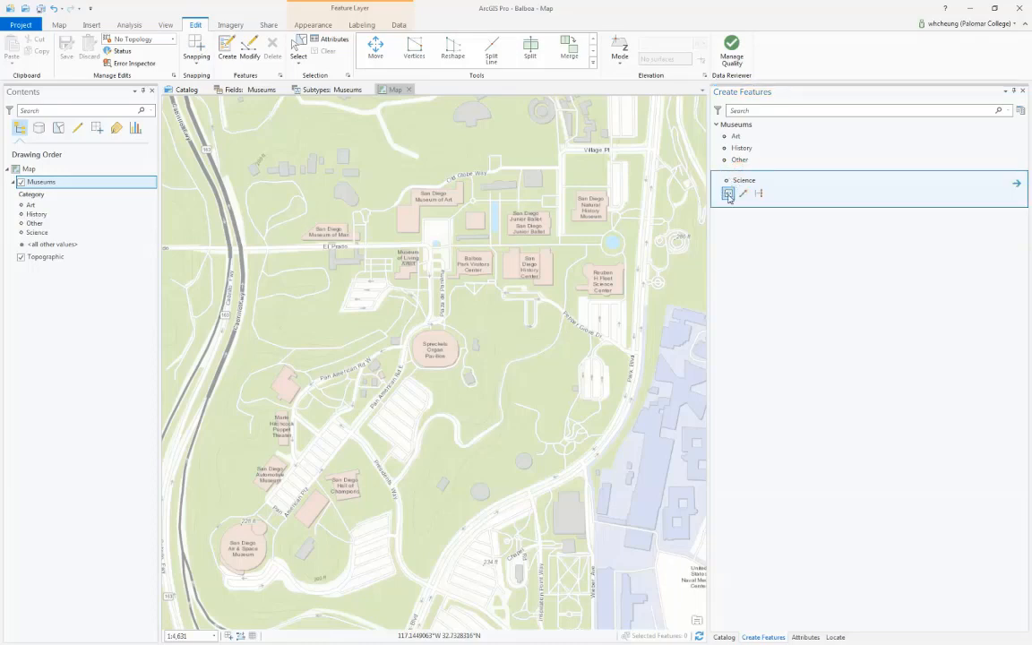
left_click(728, 194)
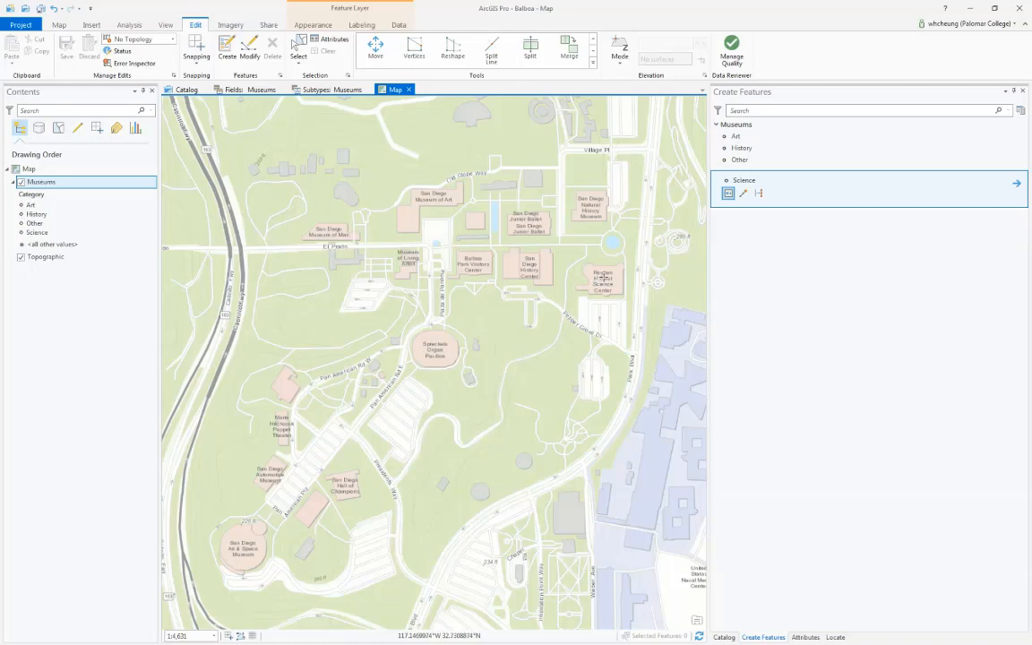
left_click(602, 279)
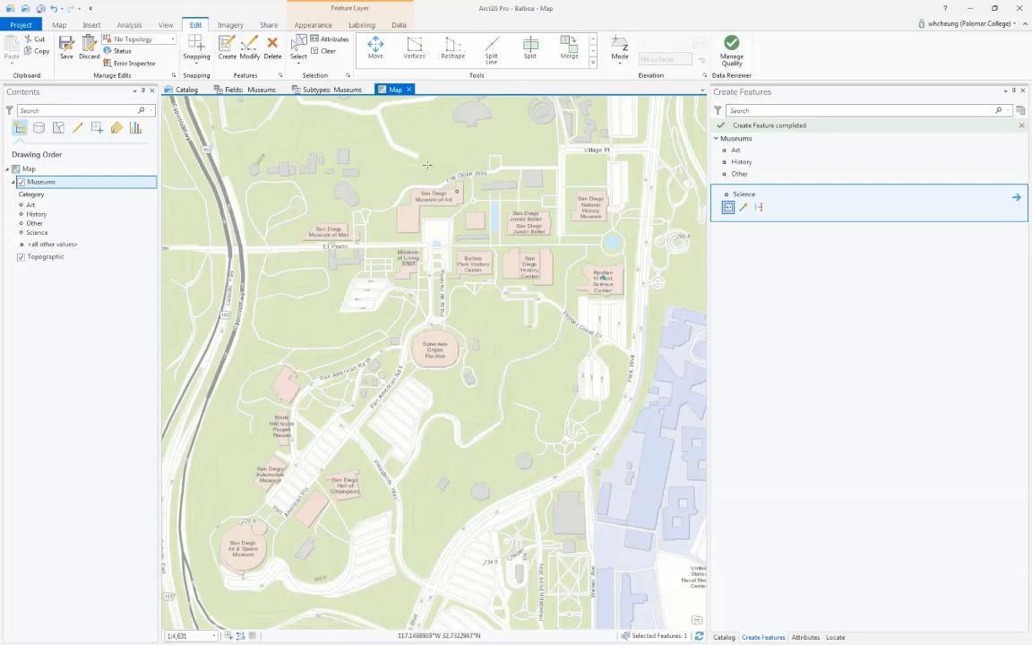
Step: Set the new Science point's Name attribute to "Fleet Science Center" and save all edits
left_click(330, 40)
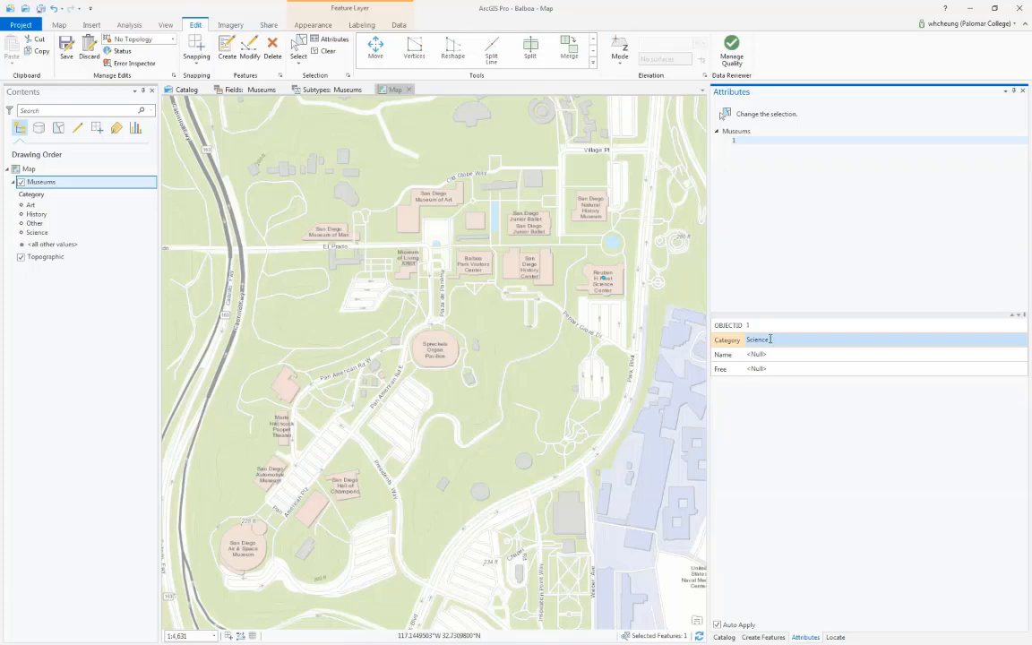
mouse_move(735, 342)
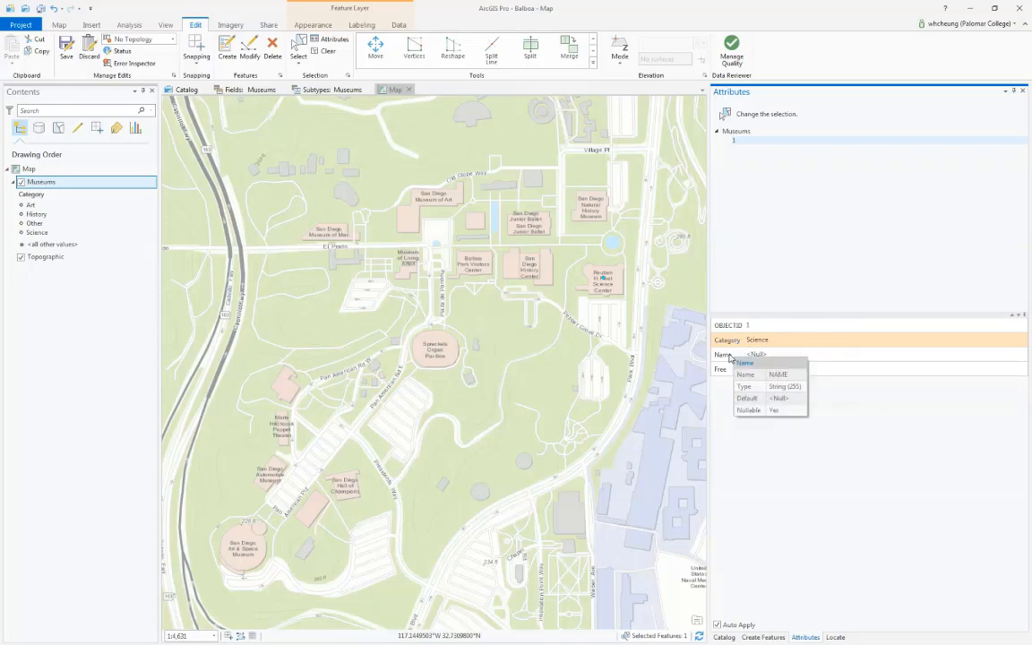
left_click(755, 354)
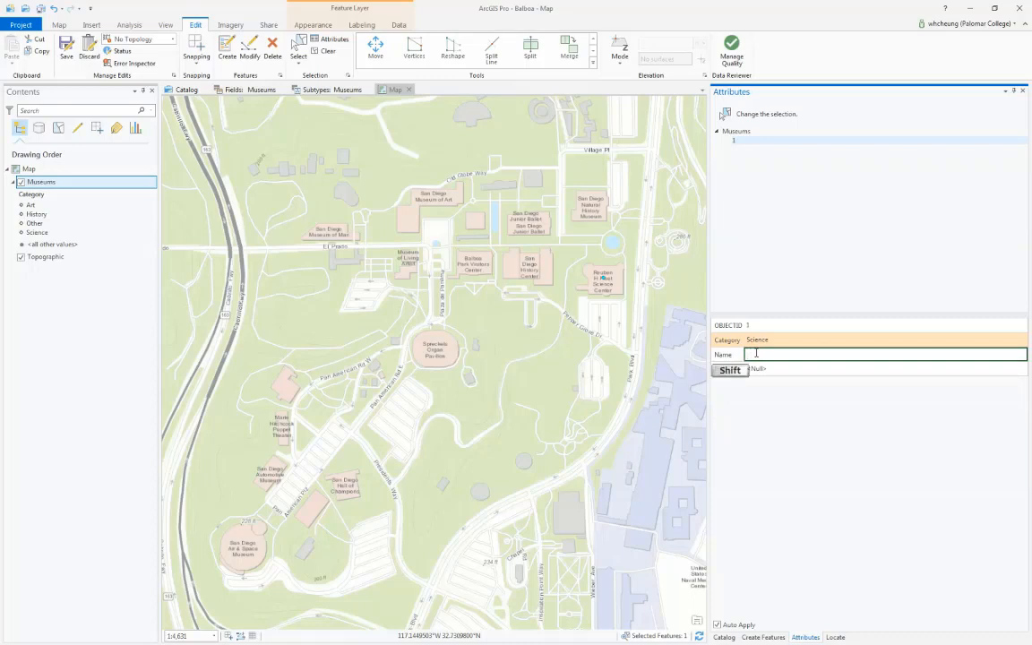
type("Fleet Sc")
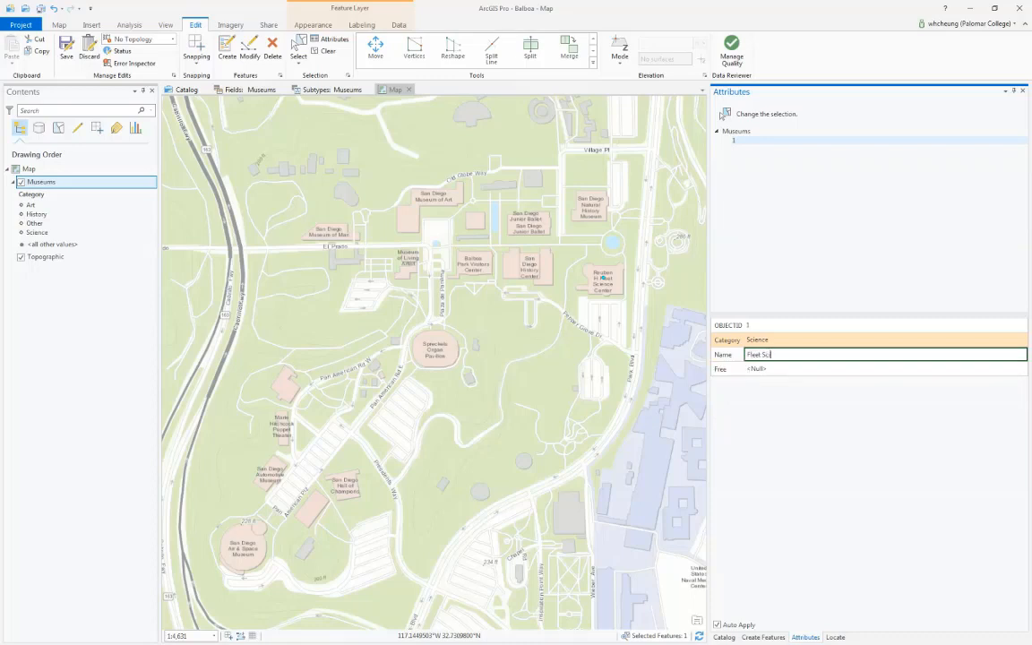
type("ience Center")
left_click(755, 368)
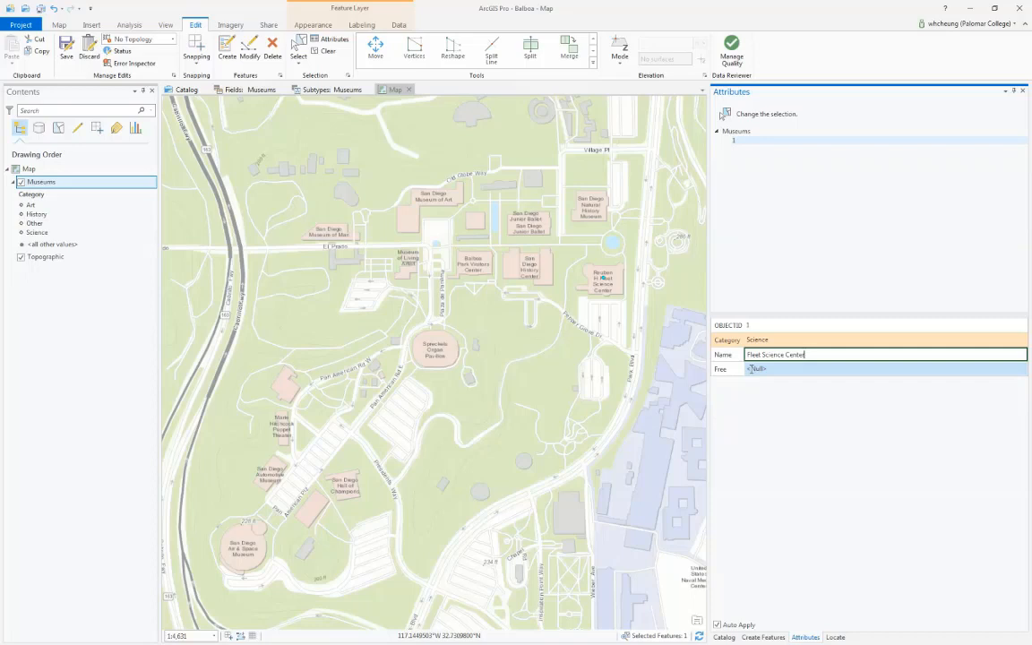
left_click(67, 52)
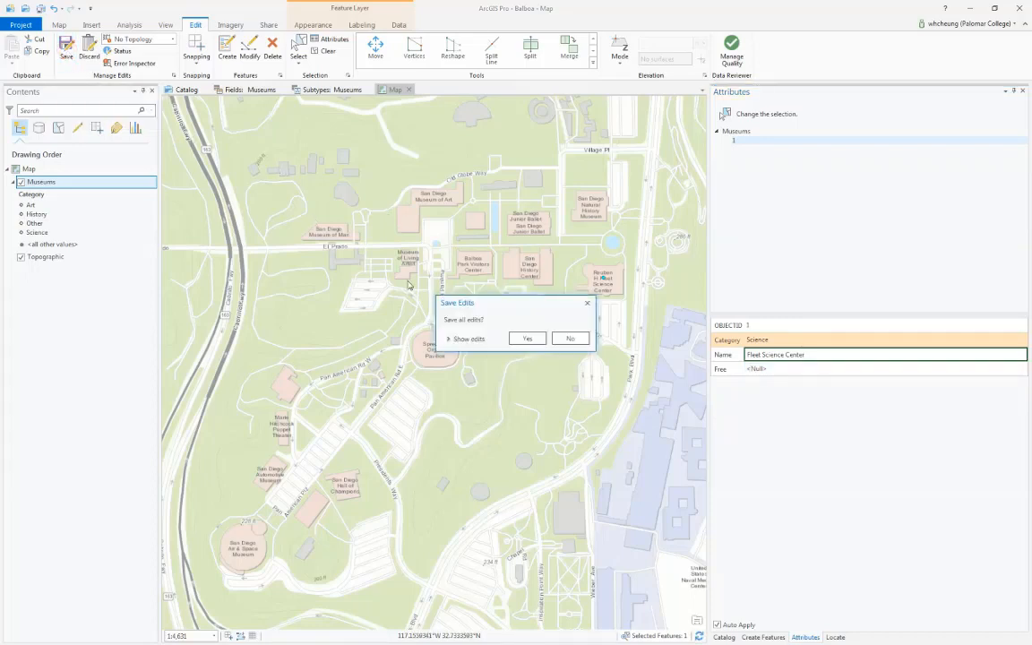
left_click(526, 337)
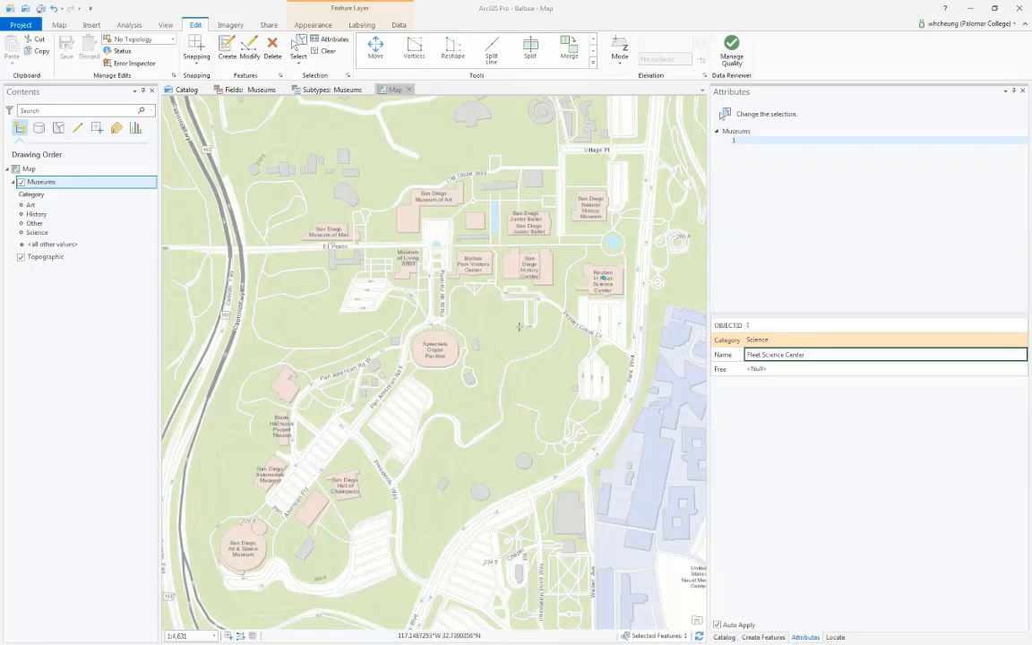
Step: Create a History point in the Museums layer on the San Diego Museum of Man building along El Prado
left_click(227, 50)
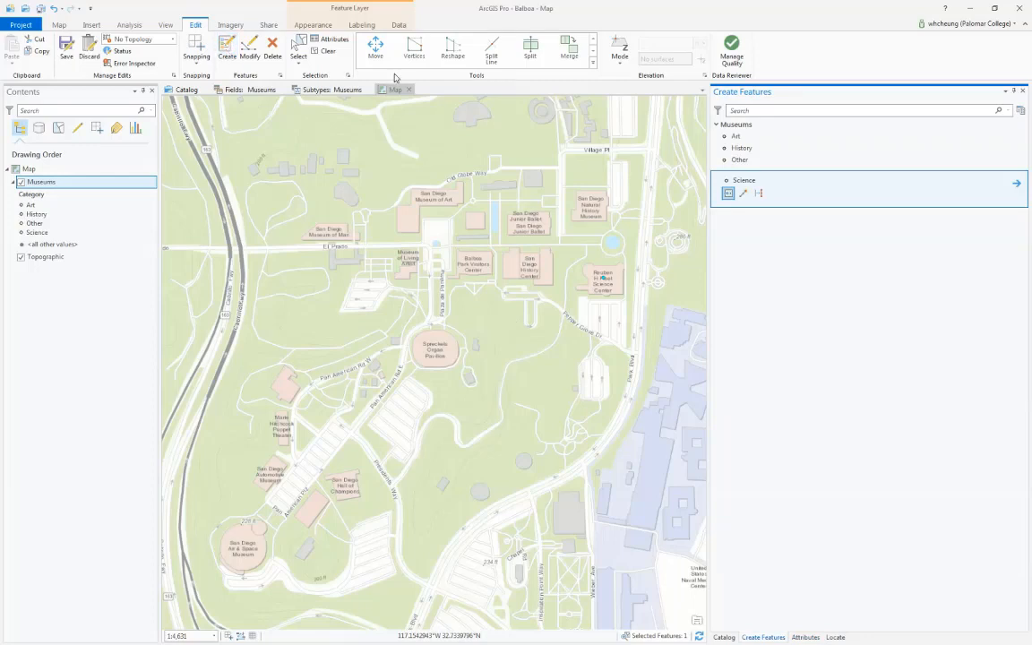
left_click(751, 150)
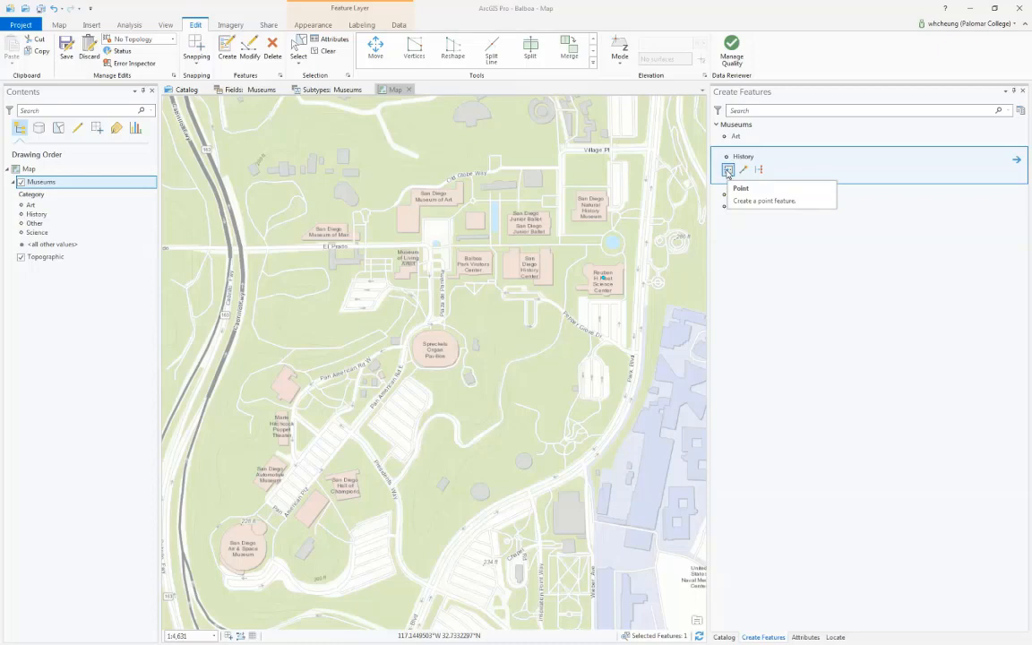
left_click(727, 170)
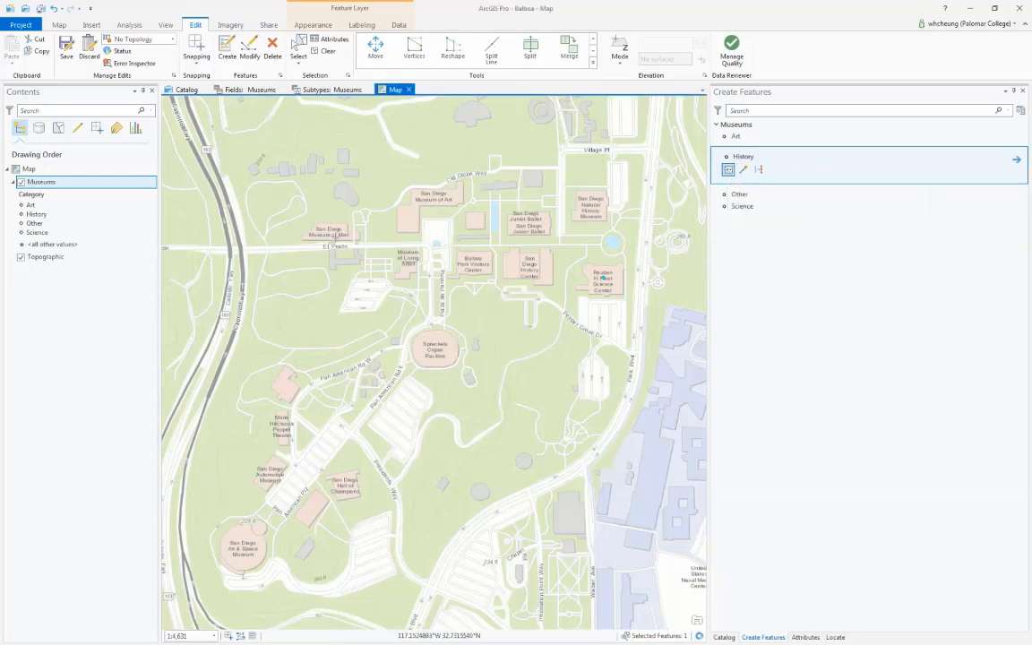
left_click(328, 231)
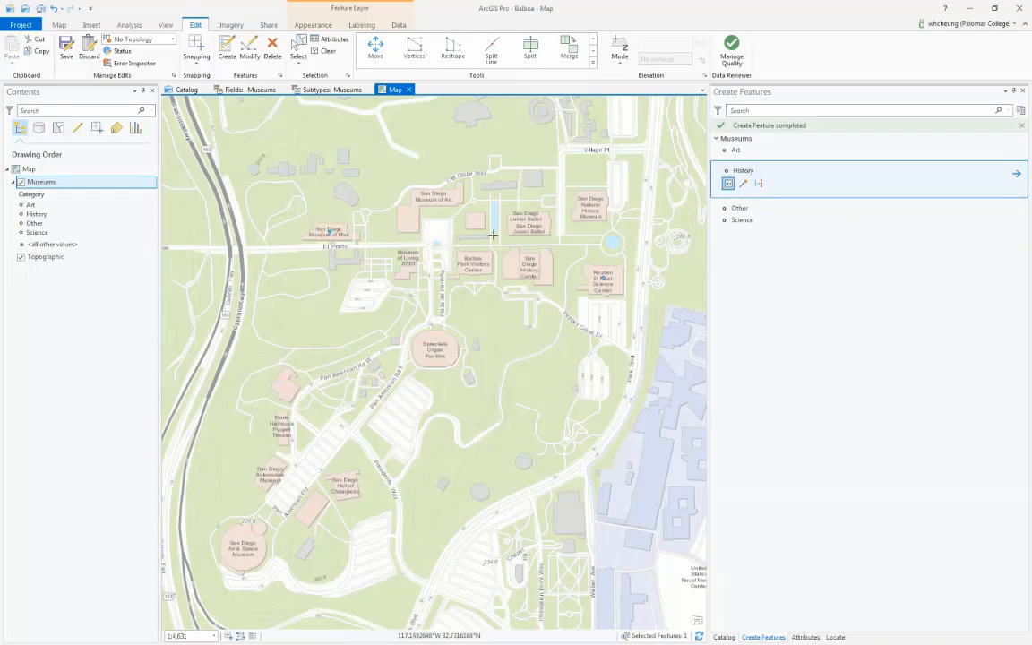
Step: Set the new History point's Name attribute to "San Diego Museum of Man" and save all edits
left_click(345, 42)
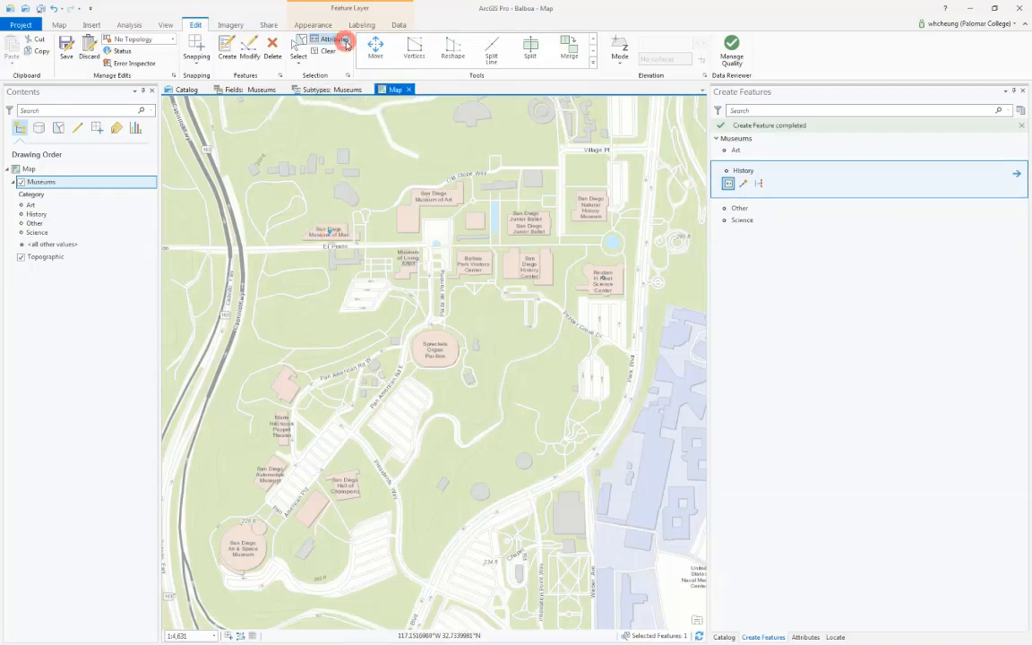
left_click(773, 374)
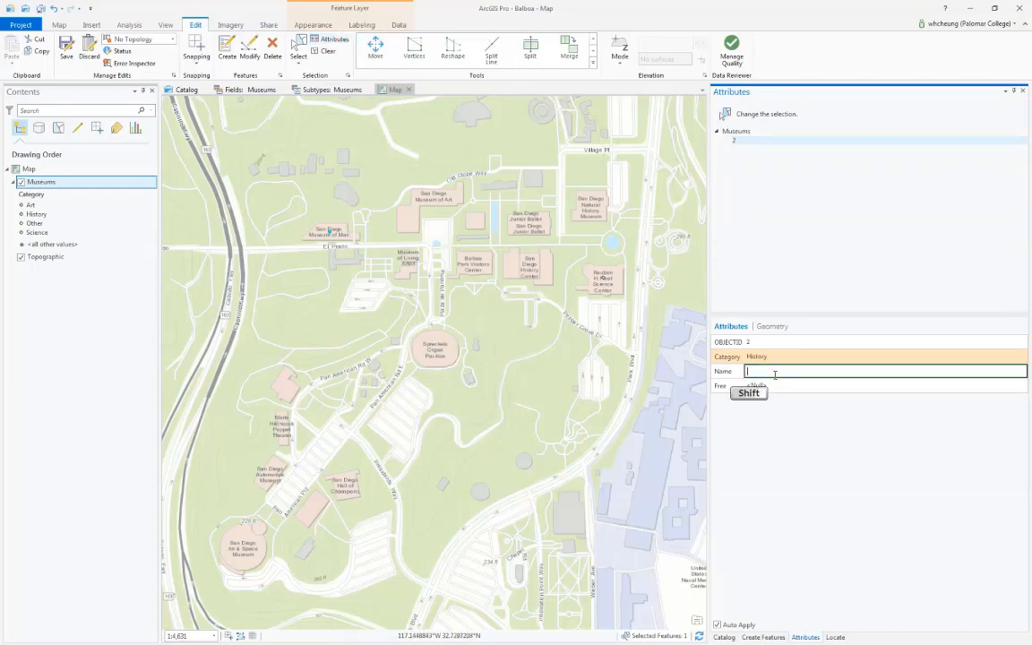
type("San Diego Museum of Man")
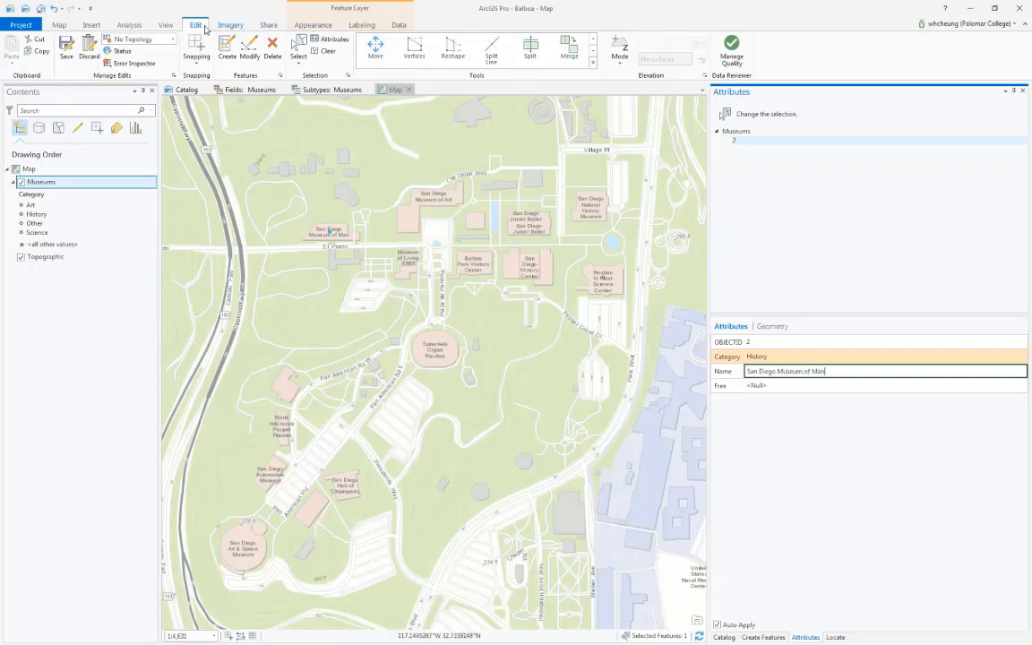
left_click(67, 50)
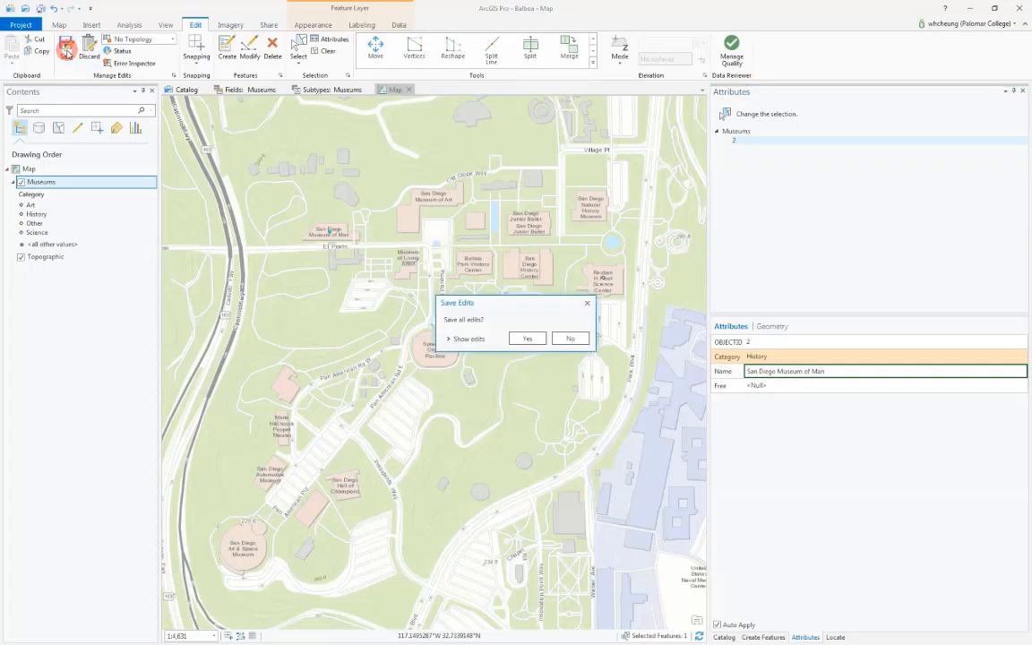
left_click(517, 337)
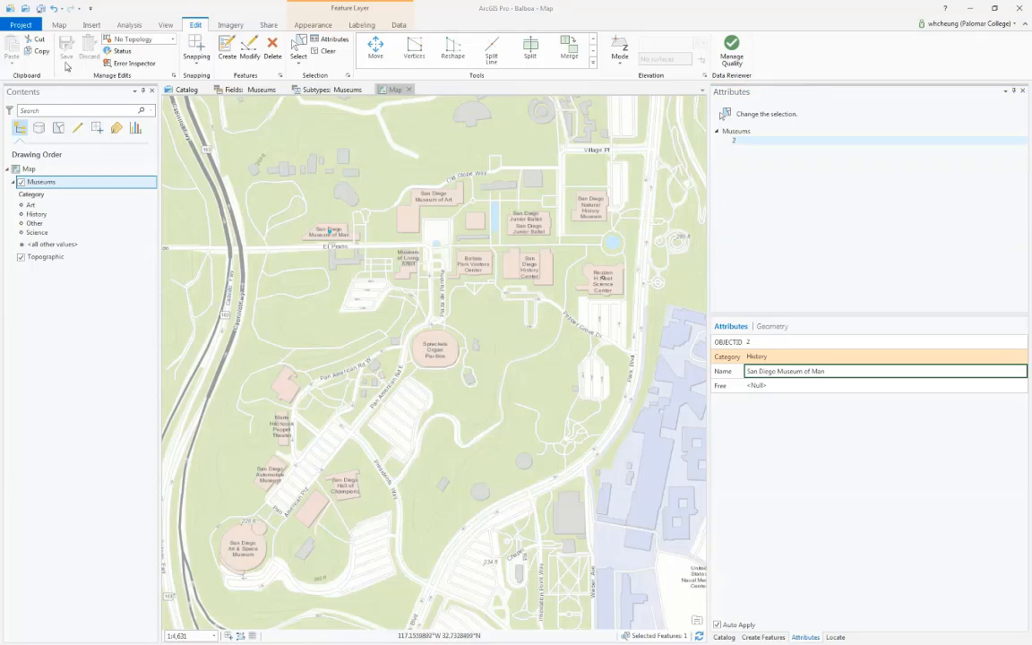
Step: Close the attribute editing, Locate and feature creation panes, and open the domains of the Places.gdb geodatabase
left_click(1020, 93)
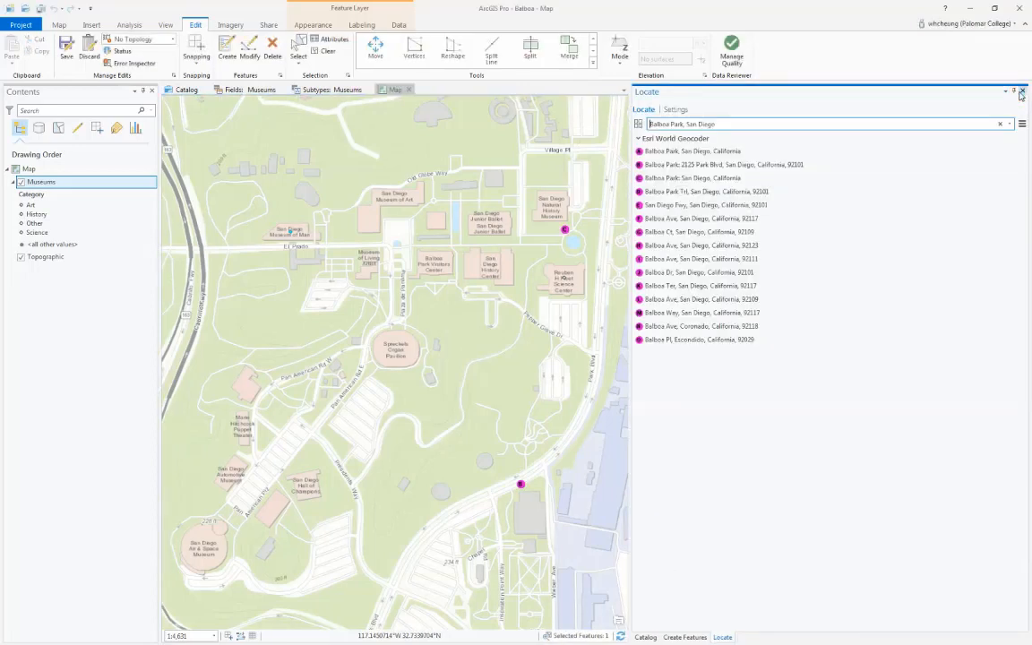
left_click(1021, 92)
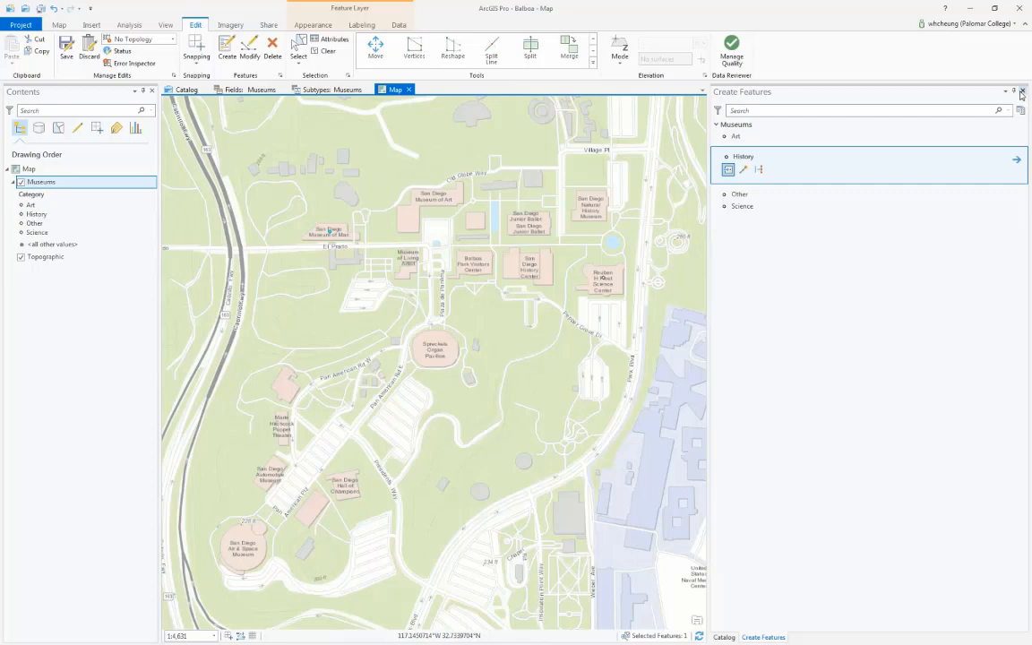
left_click(1021, 93)
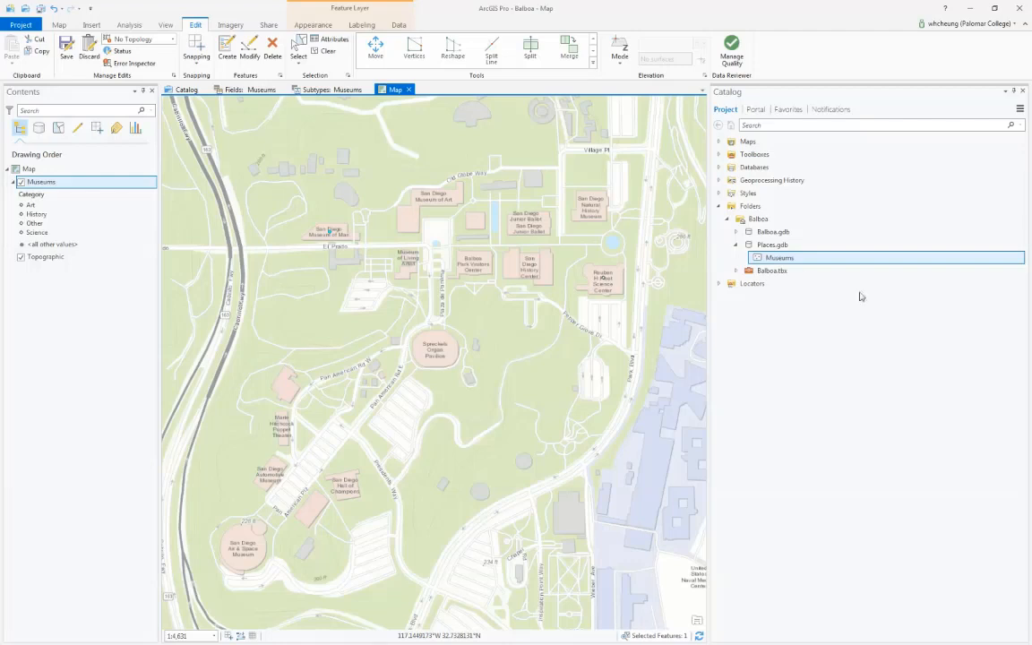
mouse_move(775, 250)
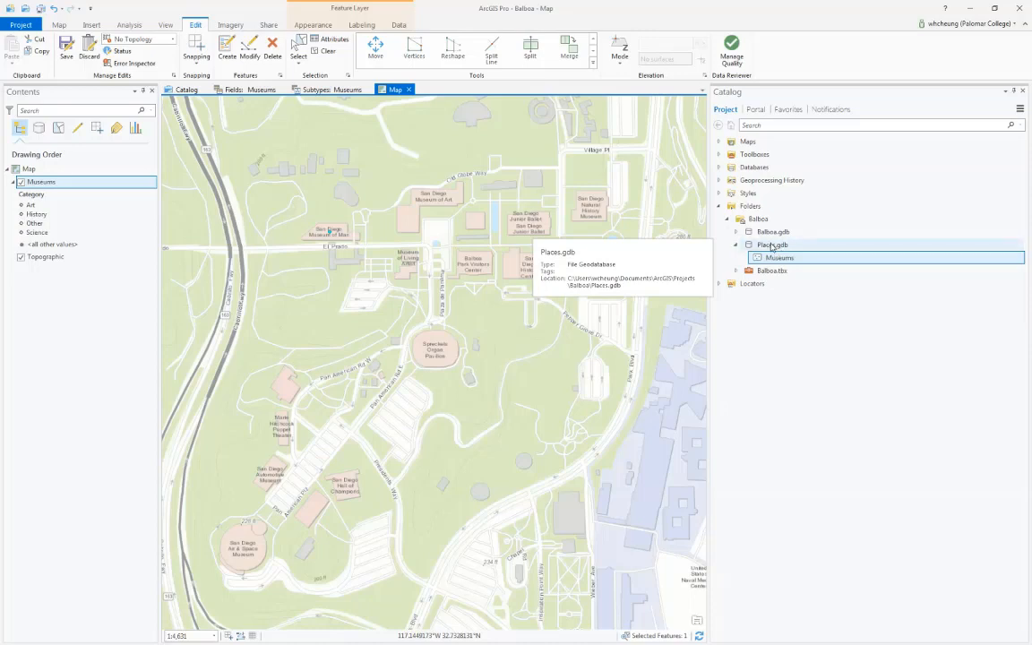
right_click(770, 246)
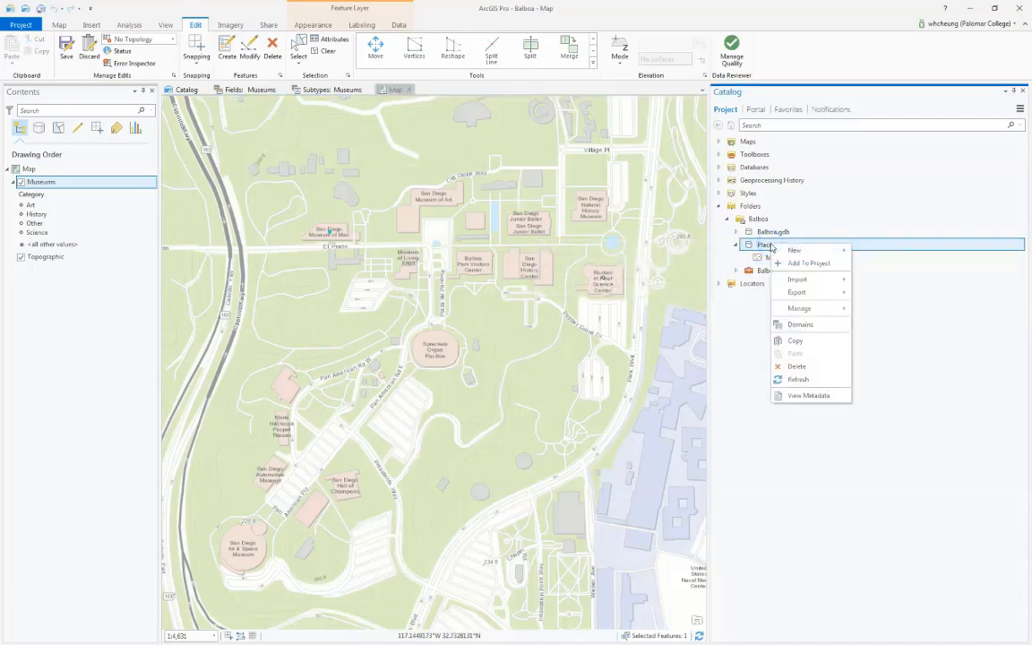
left_click(802, 328)
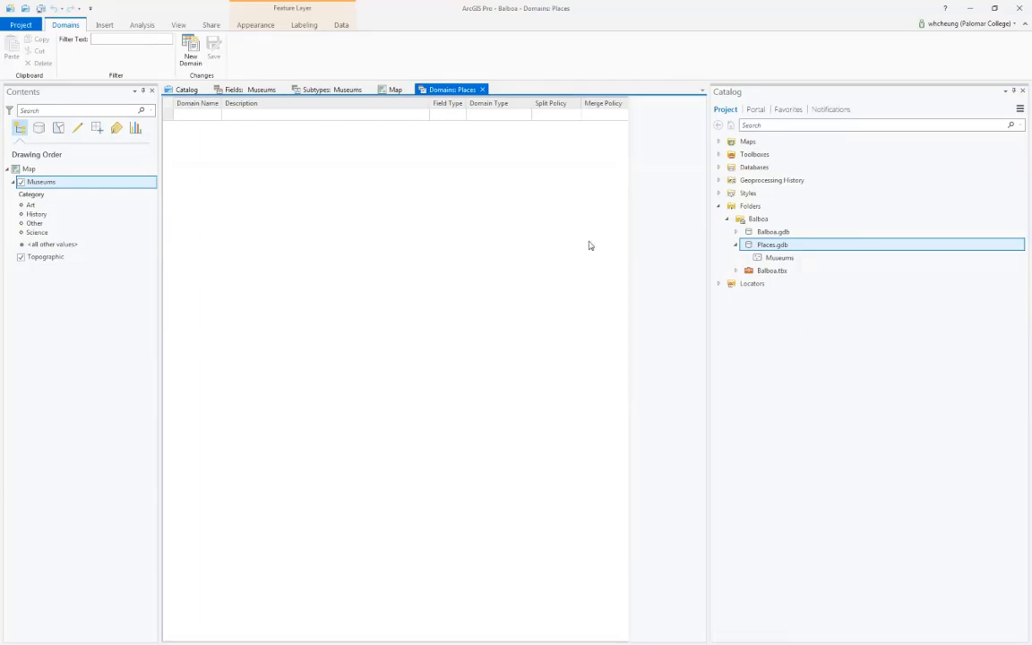
Step: Add a text coded value domain named Admissions with the description "Is the museum free to visit?"
left_click(197, 115)
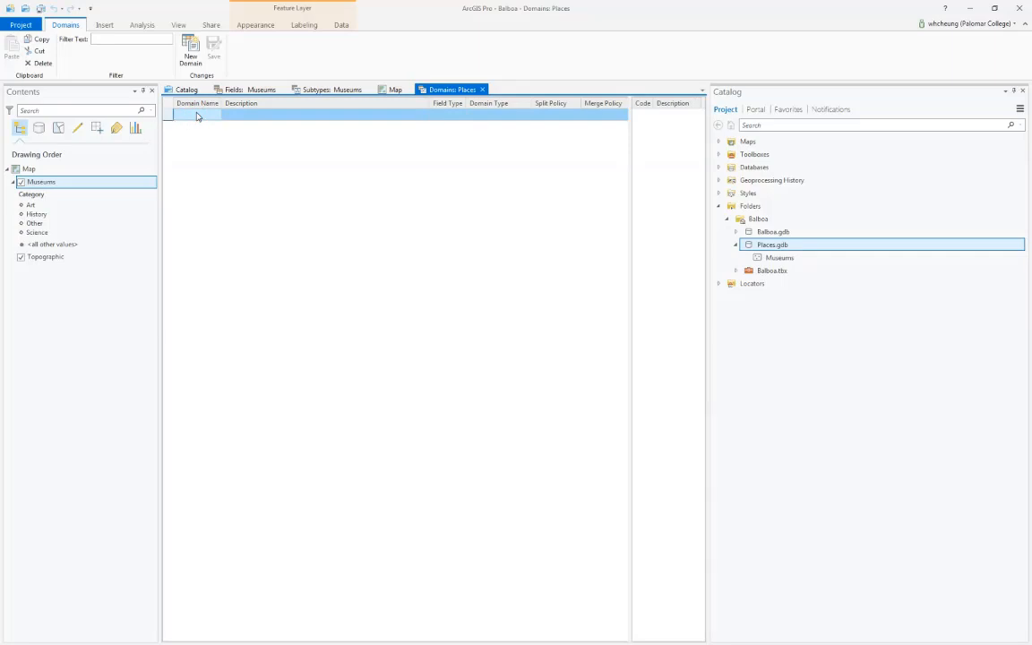
left_click(197, 115)
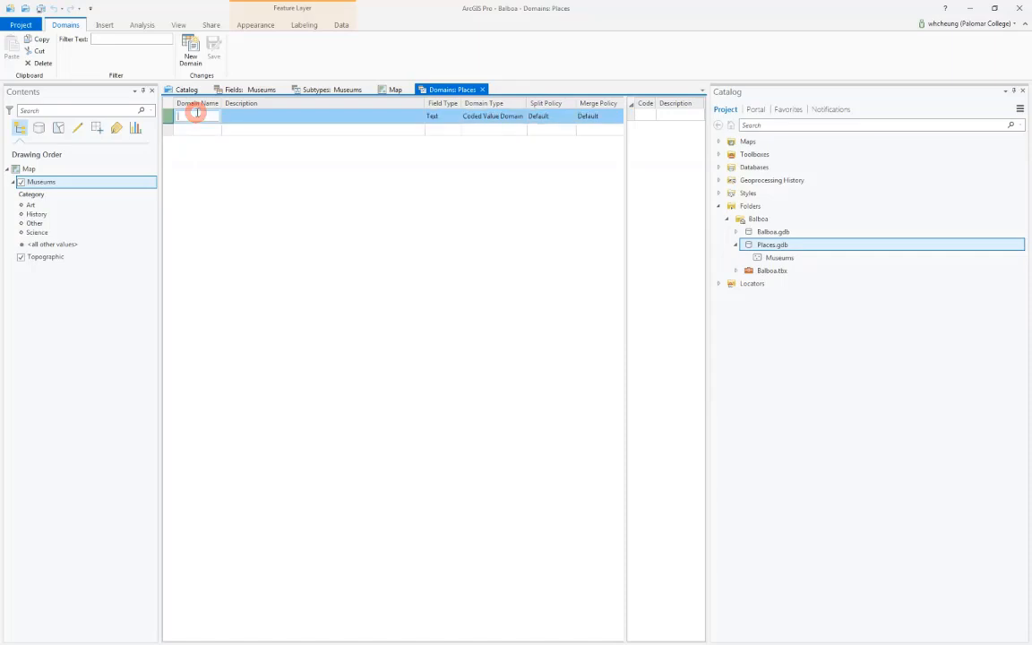
left_click(197, 115)
type("Au")
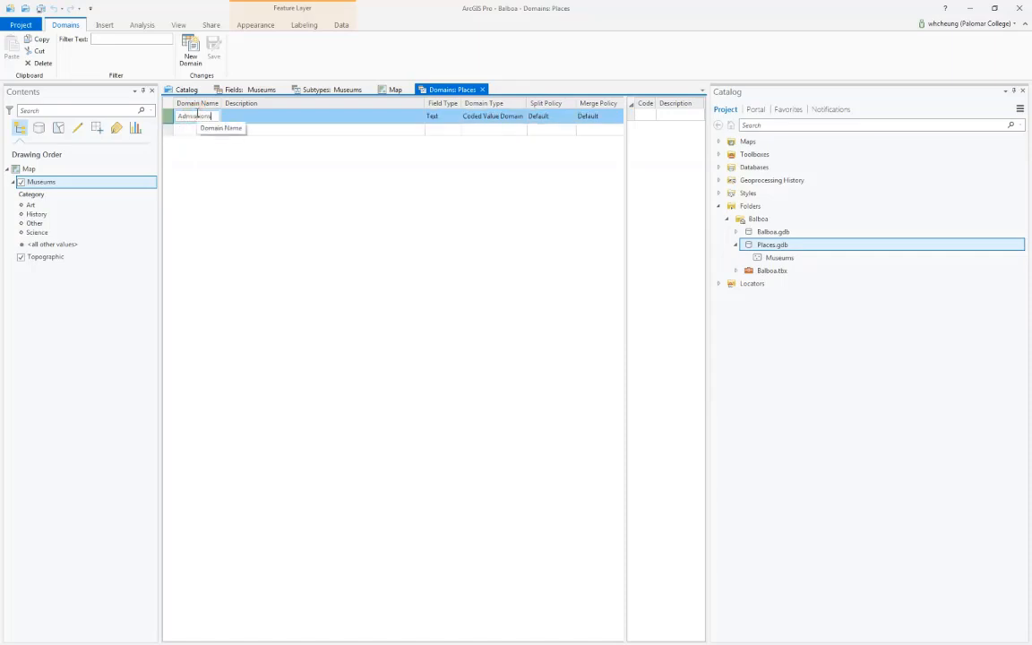
left_click(247, 116)
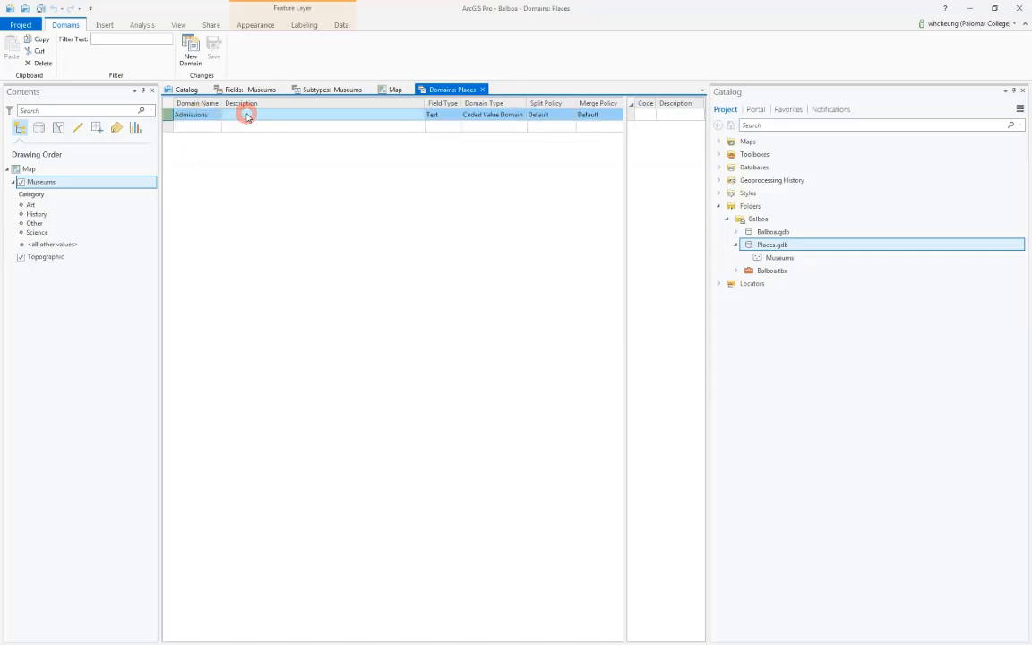
type("Is the museum fr")
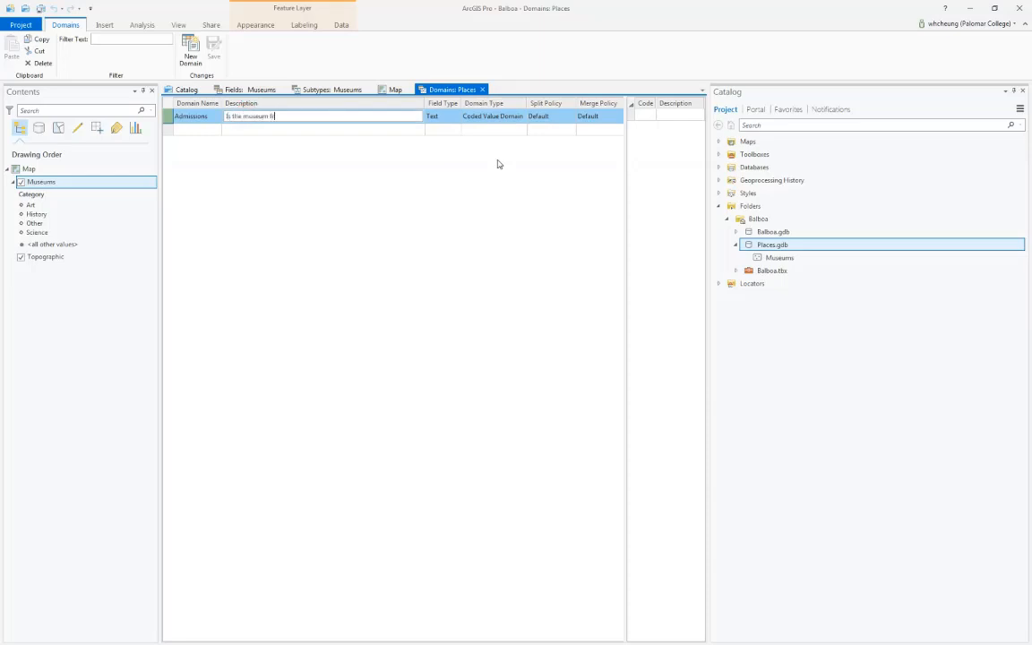
type("ee")
type("?")
type("to visit")
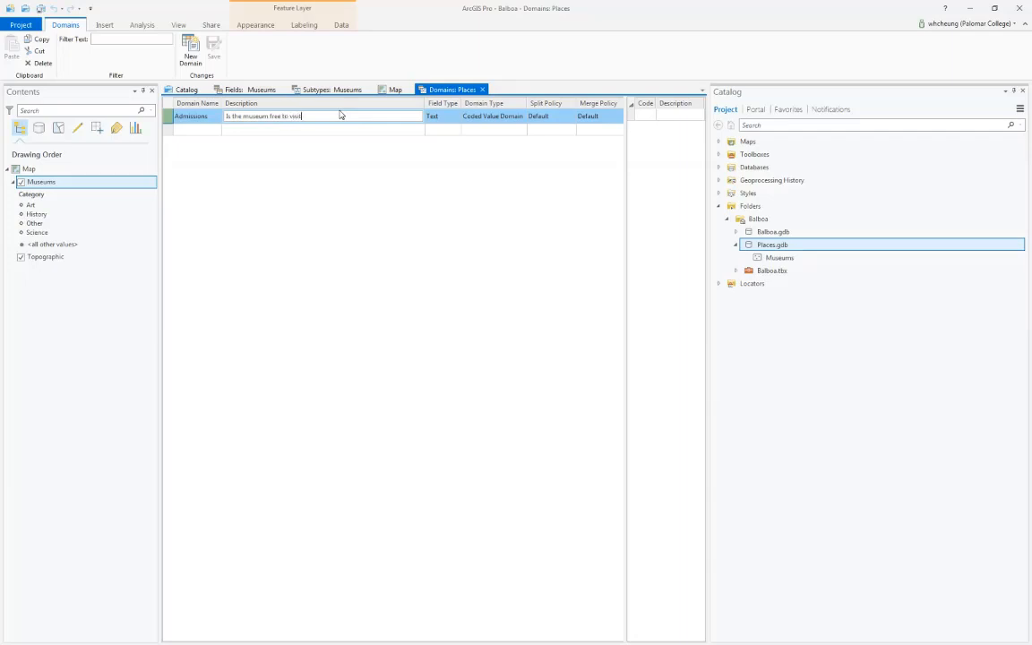
type("?")
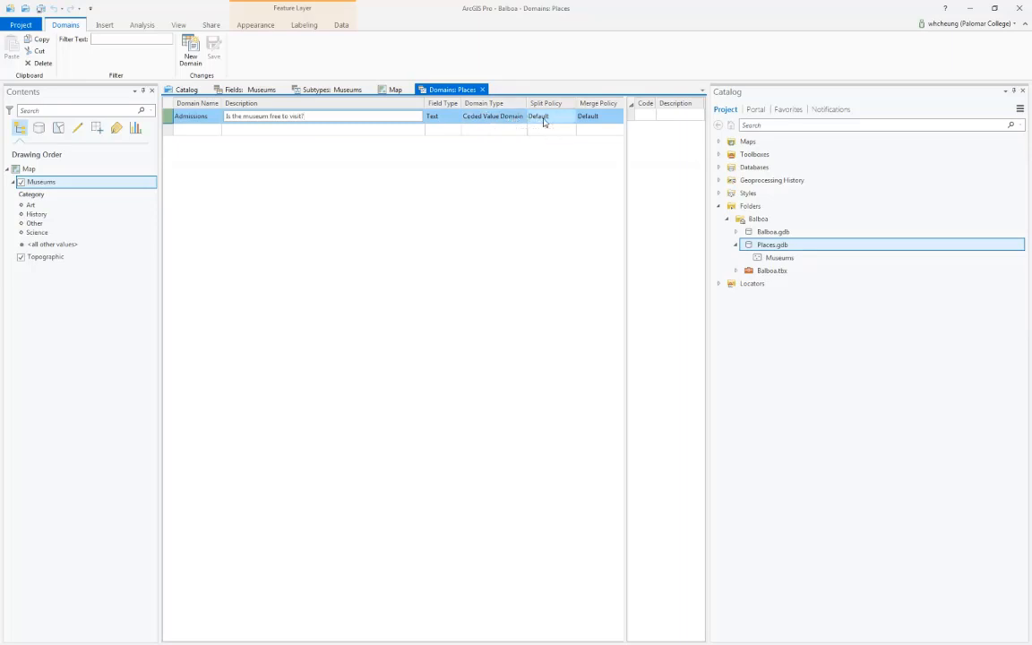
left_click(646, 118)
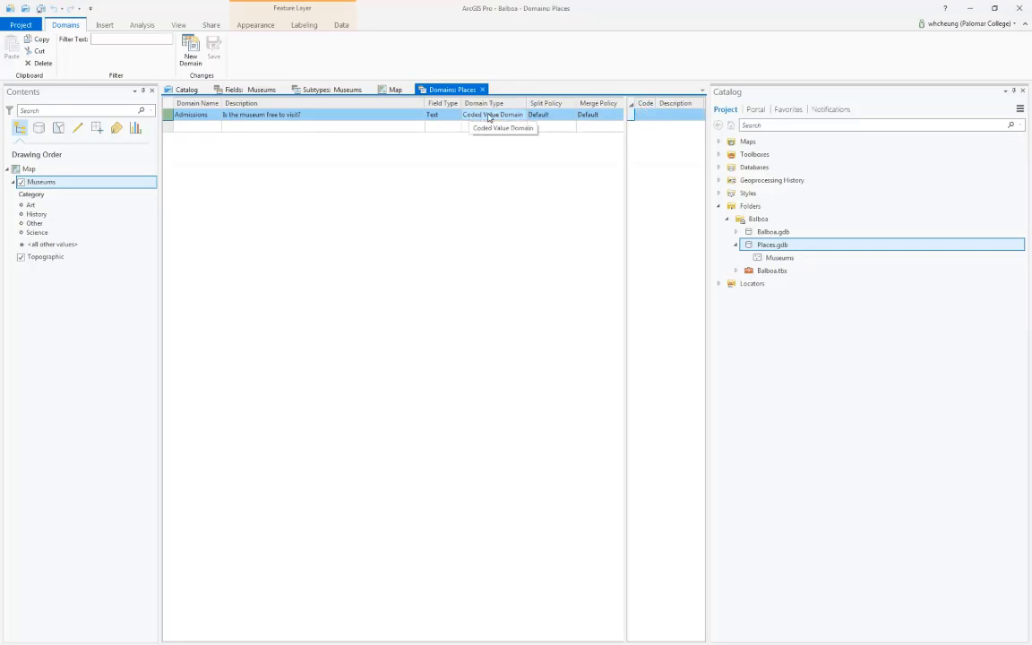
Step: Add the coded value Y with the description Yes to the Admissions domain
left_click(647, 115)
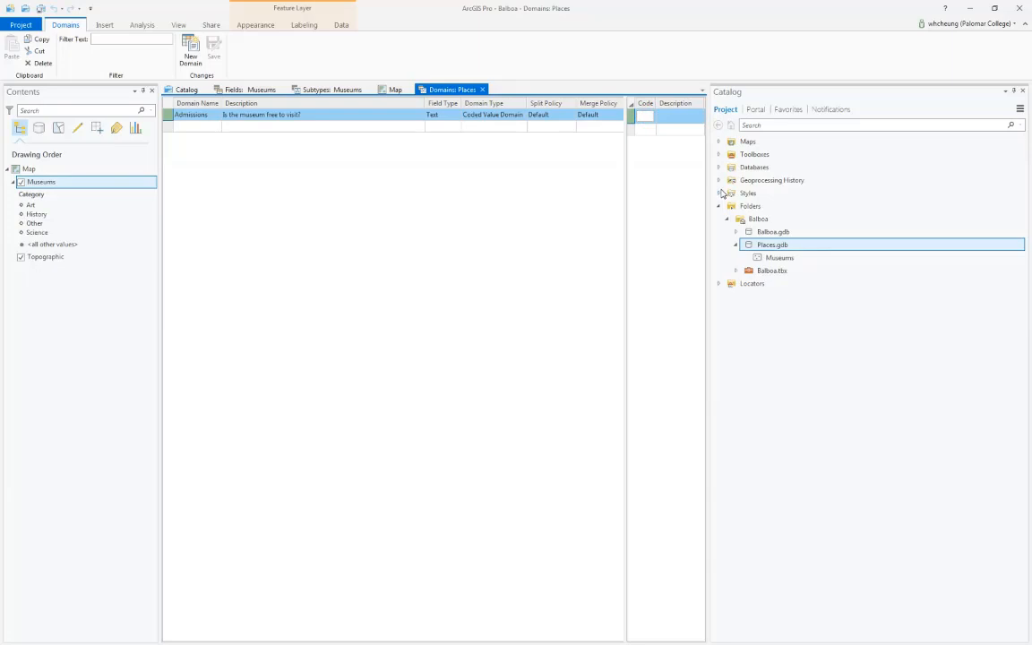
type("Y")
key("Tab")
type("Ye")
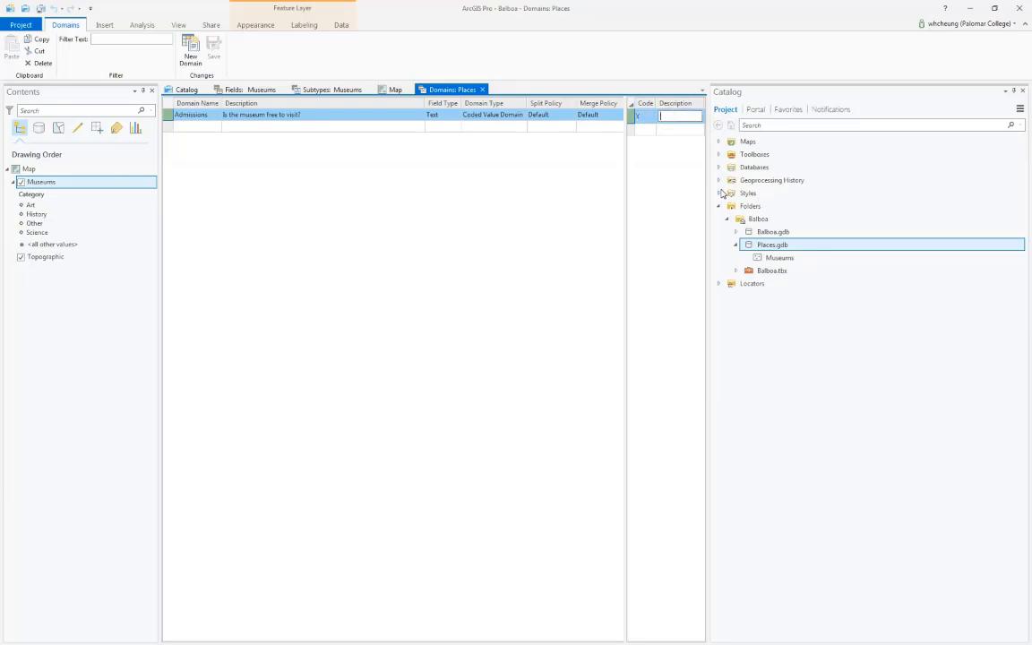
type("s")
key("Tab")
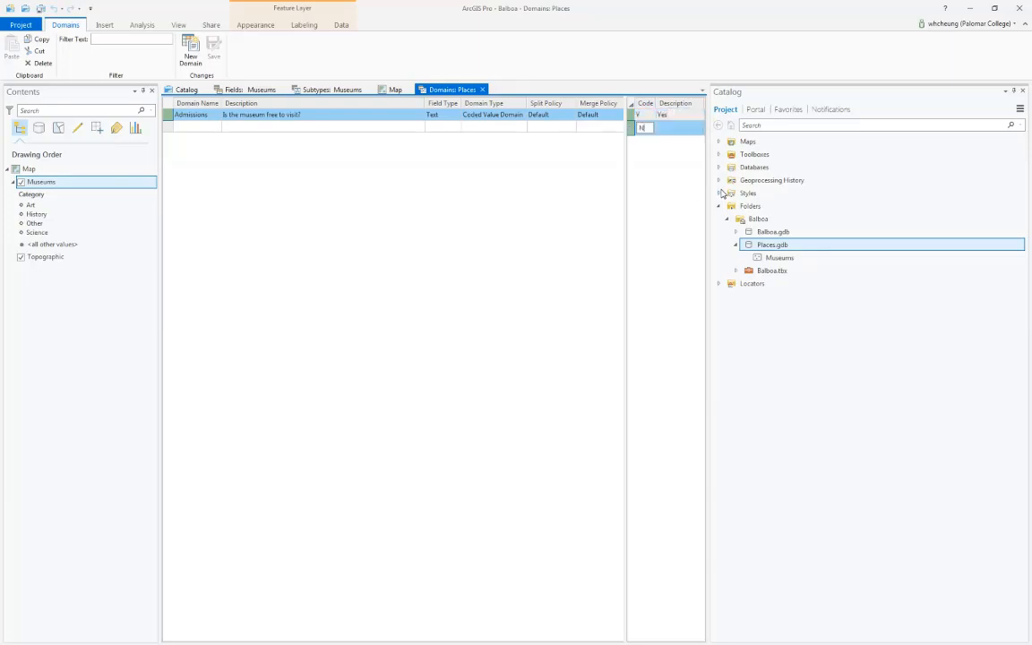
Step: Add the coded value N with the description No to the Admissions domain and save the domain changes
type("N")
key("Tab")
type("N")
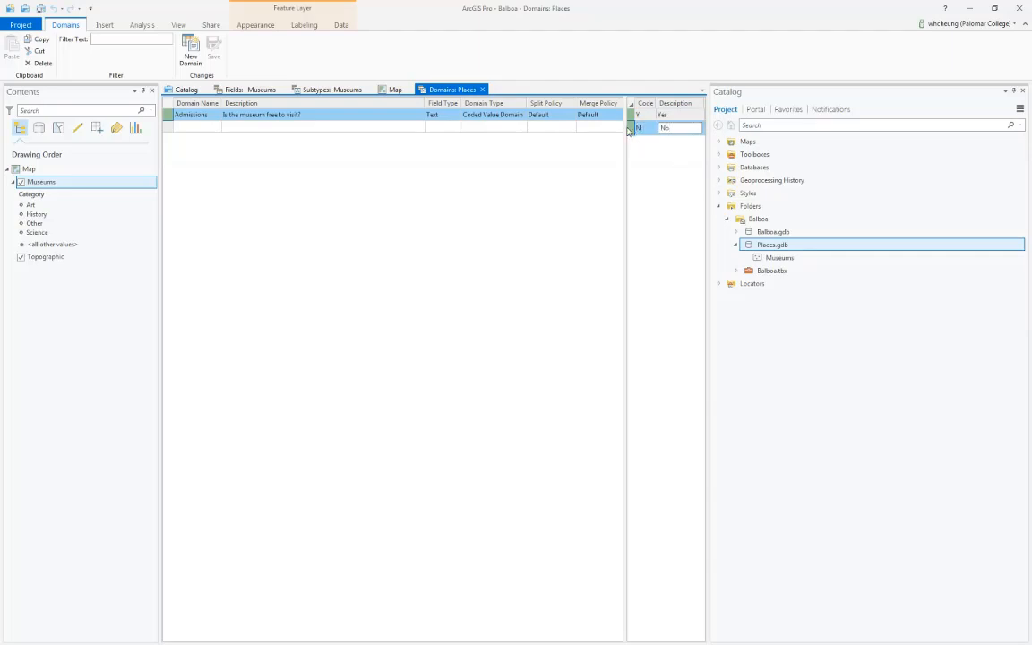
left_click(513, 160)
left_click(512, 161)
left_click(779, 257)
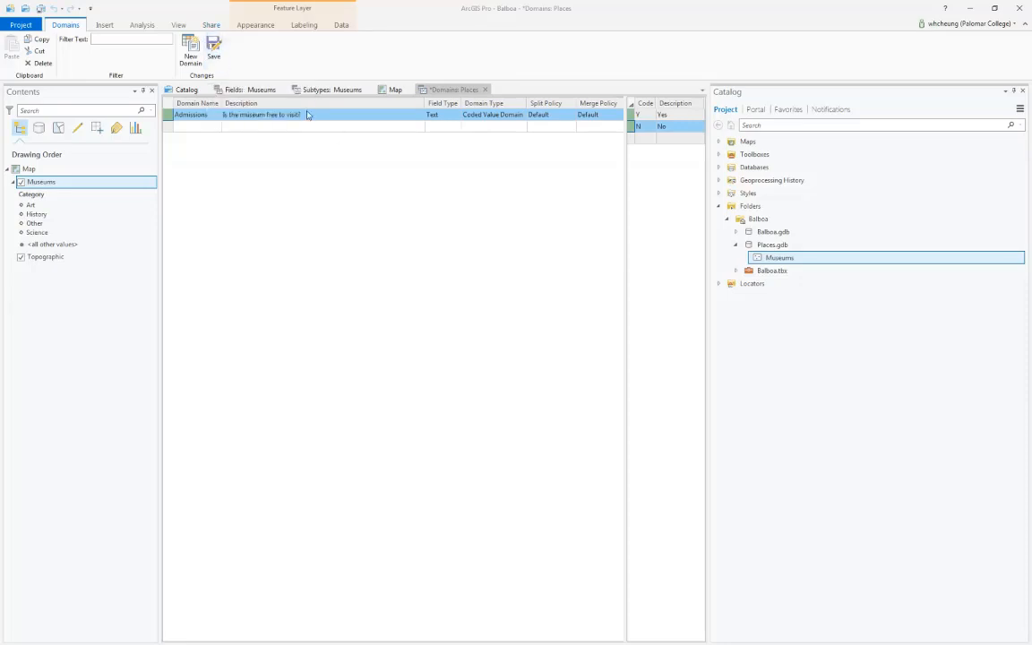
left_click(215, 56)
left_click(213, 45)
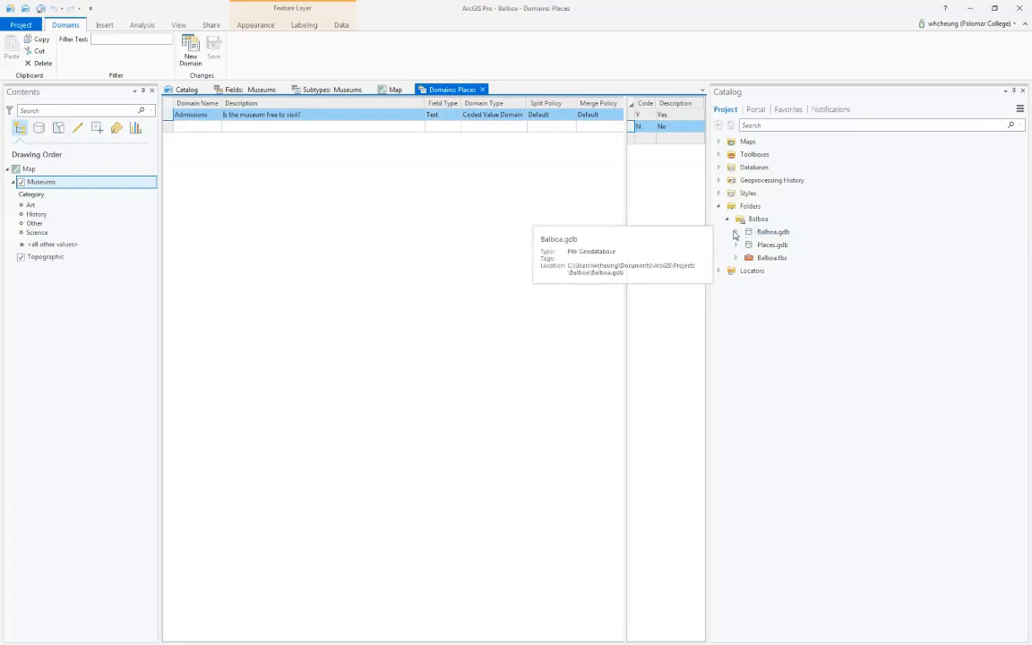
Step: Open the subtypes design view of the Museums feature class in Places.gdb
left_click(734, 232)
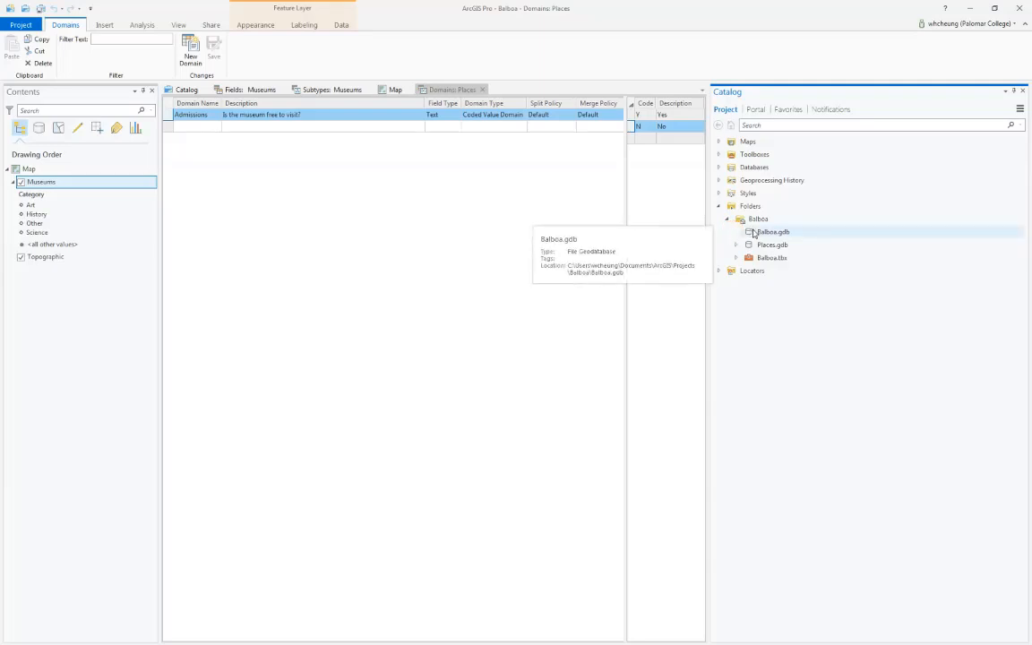
left_click(735, 246)
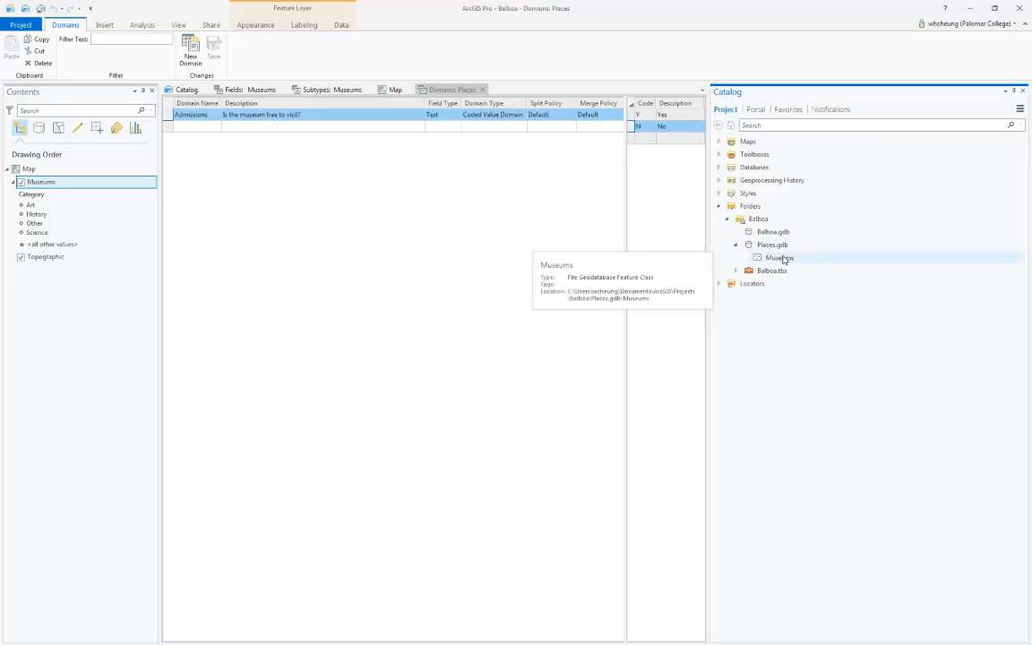
right_click(782, 258)
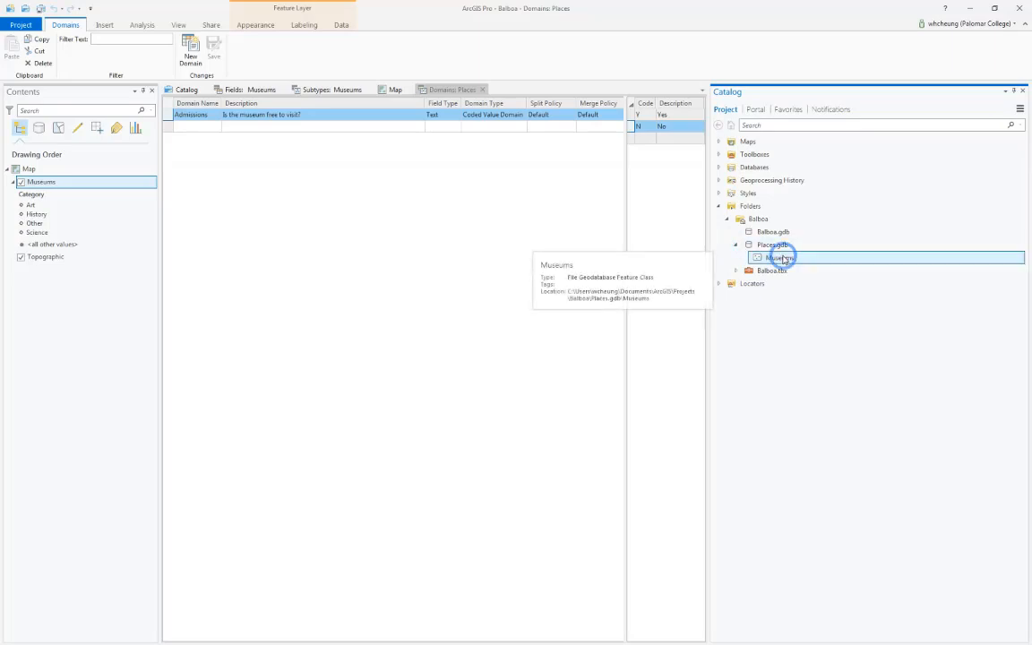
mouse_move(849, 364)
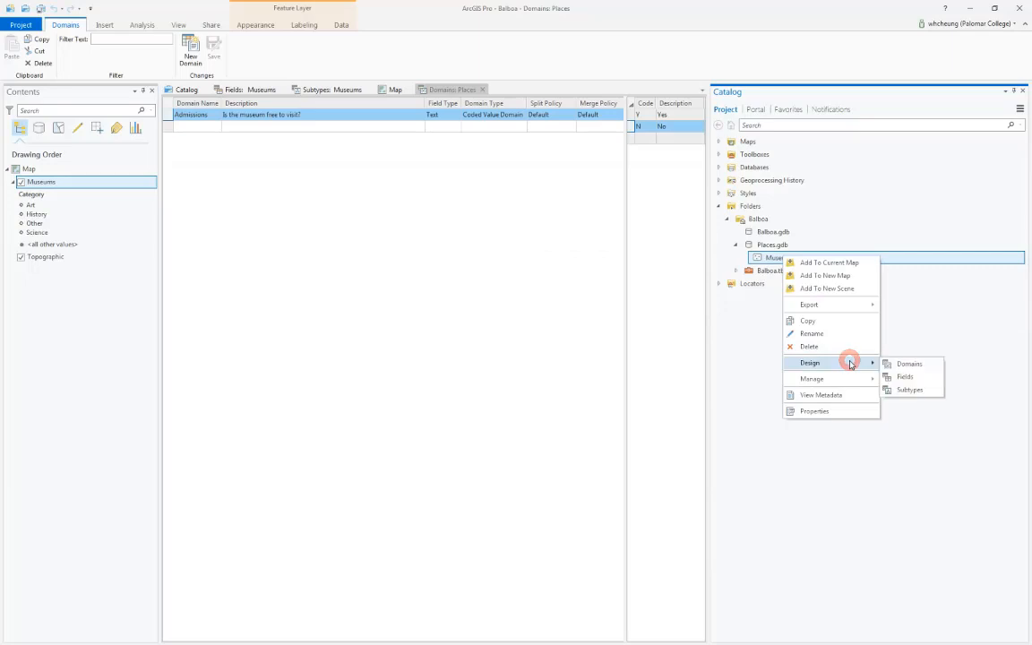
left_click(908, 390)
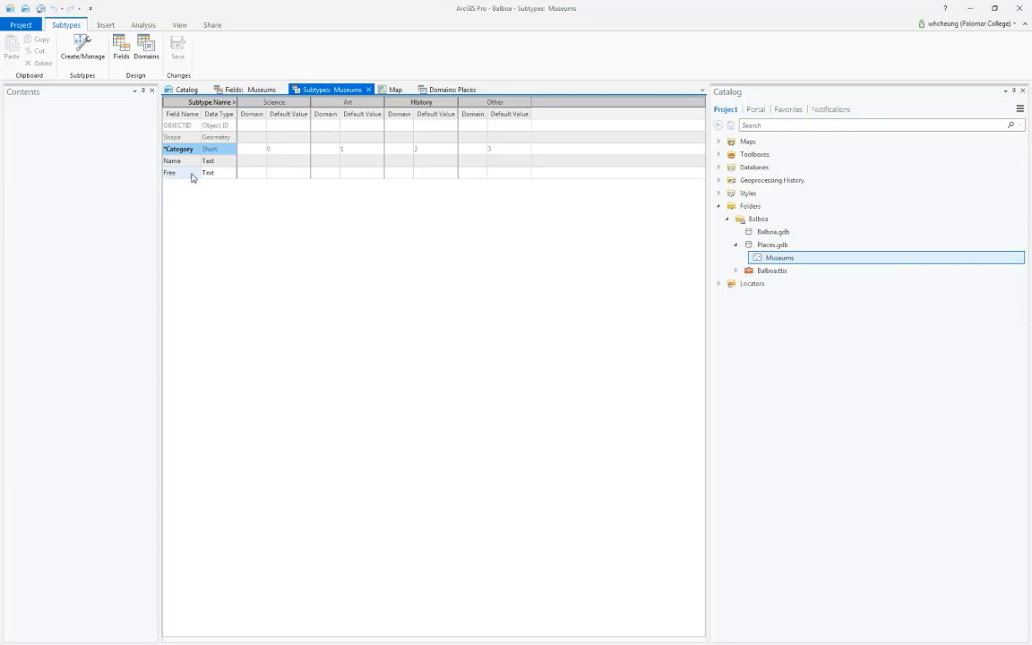
Step: Assign the Admissions domain to the Free field for the Science and Art subtypes
left_click(254, 175)
left_click(255, 175)
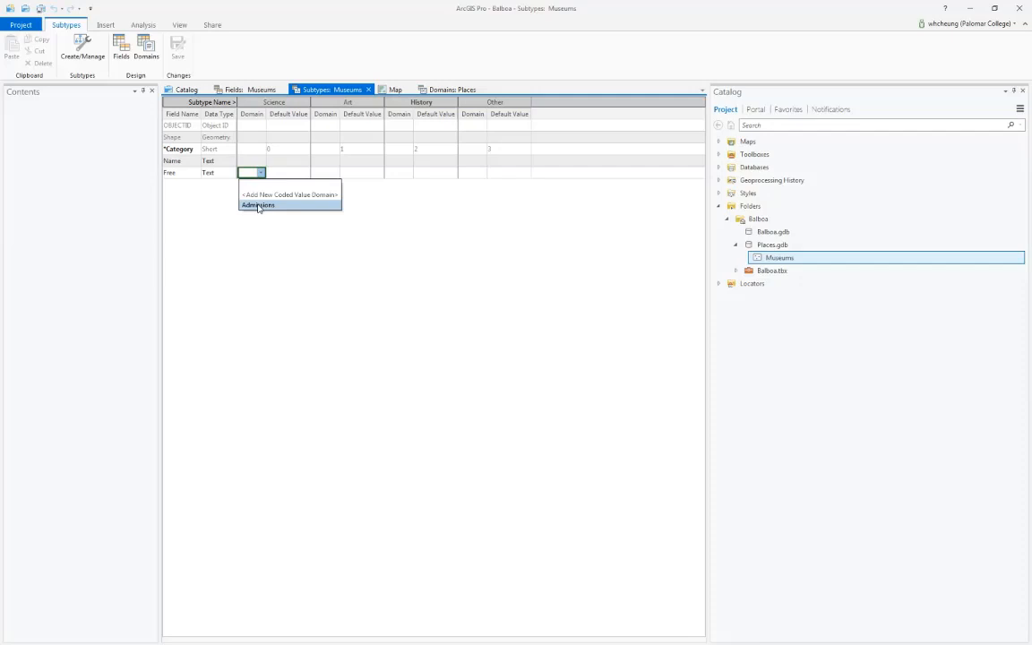
left_click(257, 205)
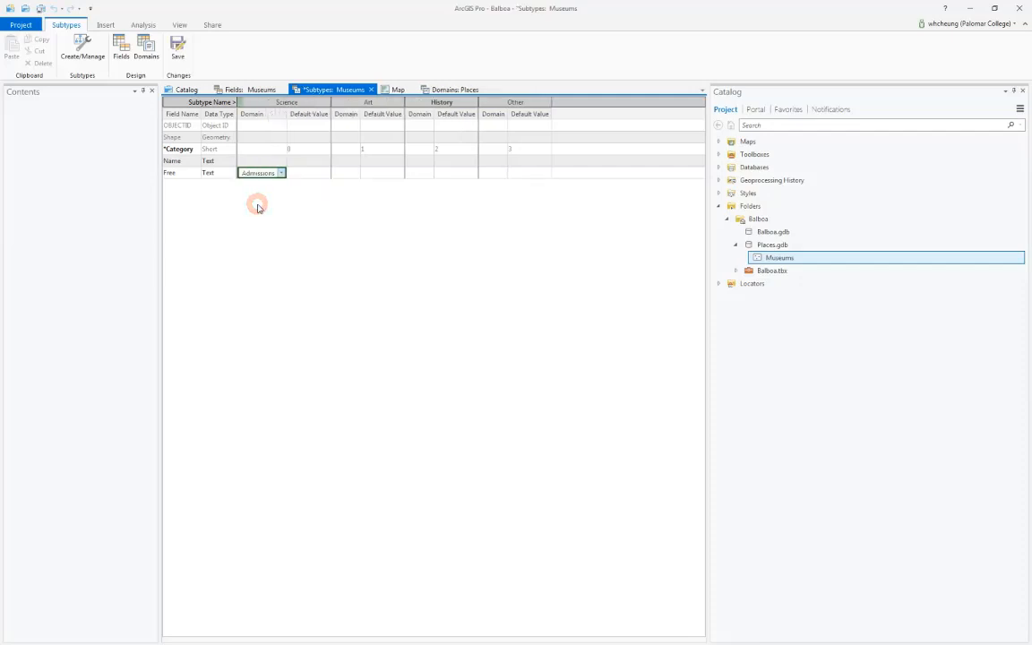
left_click(338, 172)
left_click(340, 173)
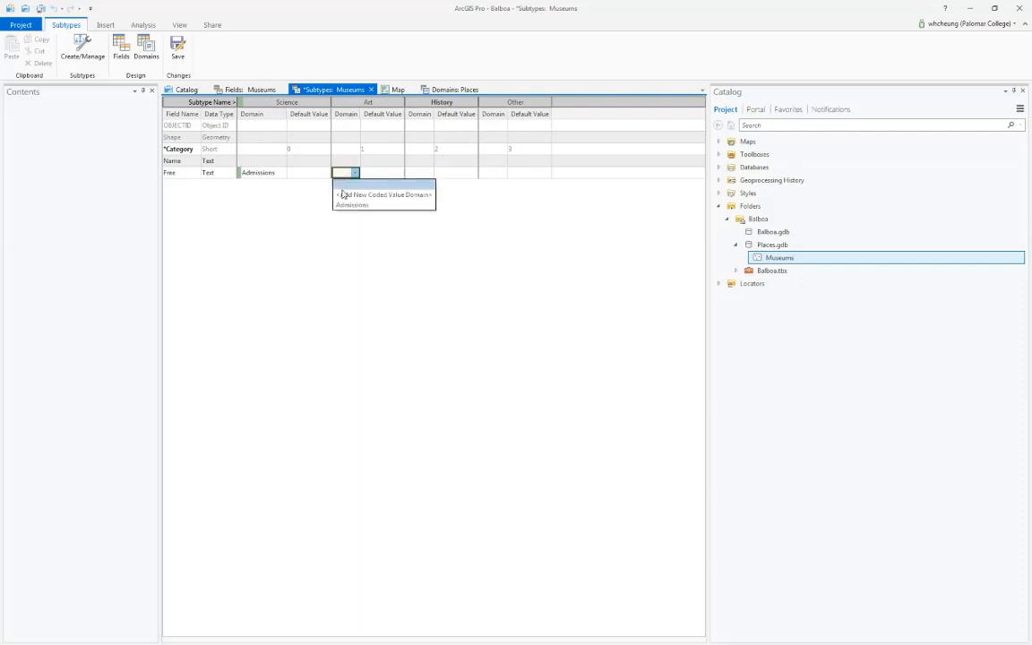
left_click(341, 204)
Step: Assign the Admissions domain to the Free field for the History and Other subtypes and save the subtype changes
left_click(442, 172)
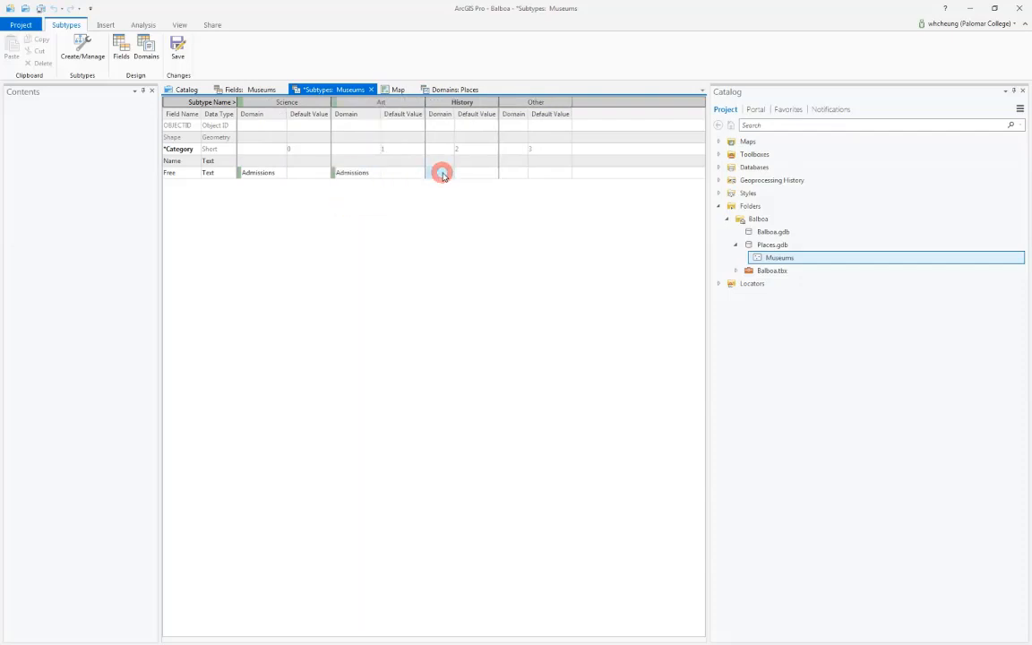
left_click(443, 172)
left_click(448, 204)
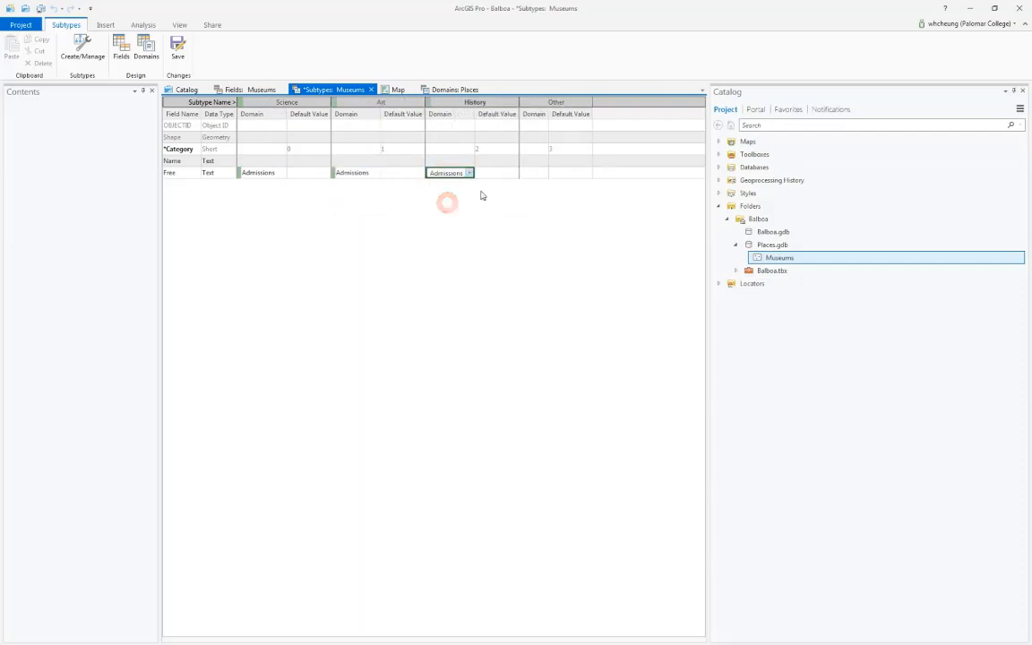
left_click(536, 173)
left_click(538, 173)
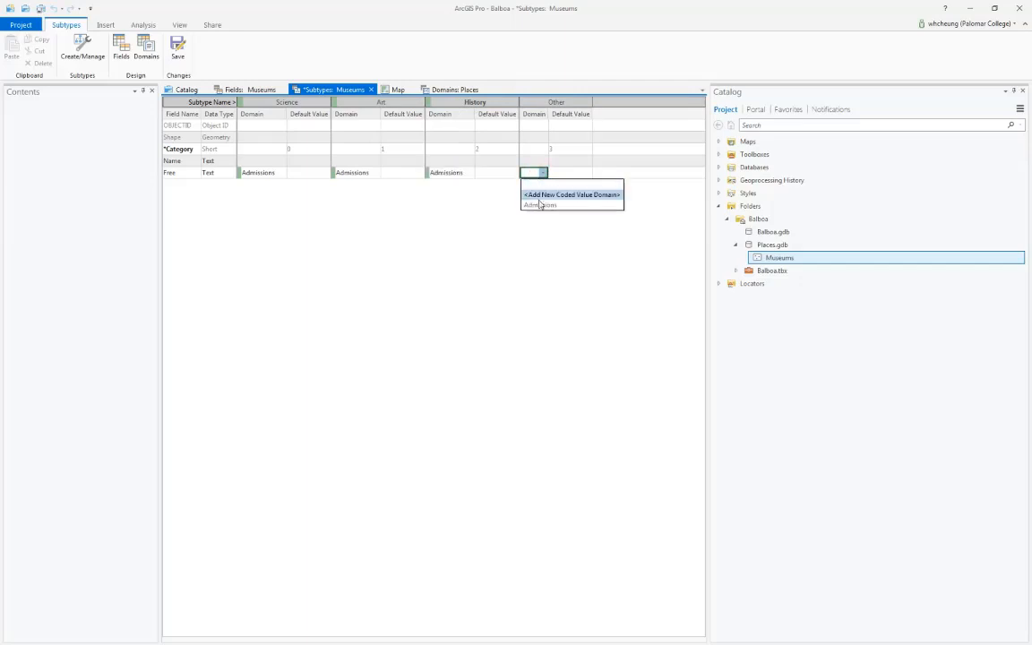
left_click(539, 205)
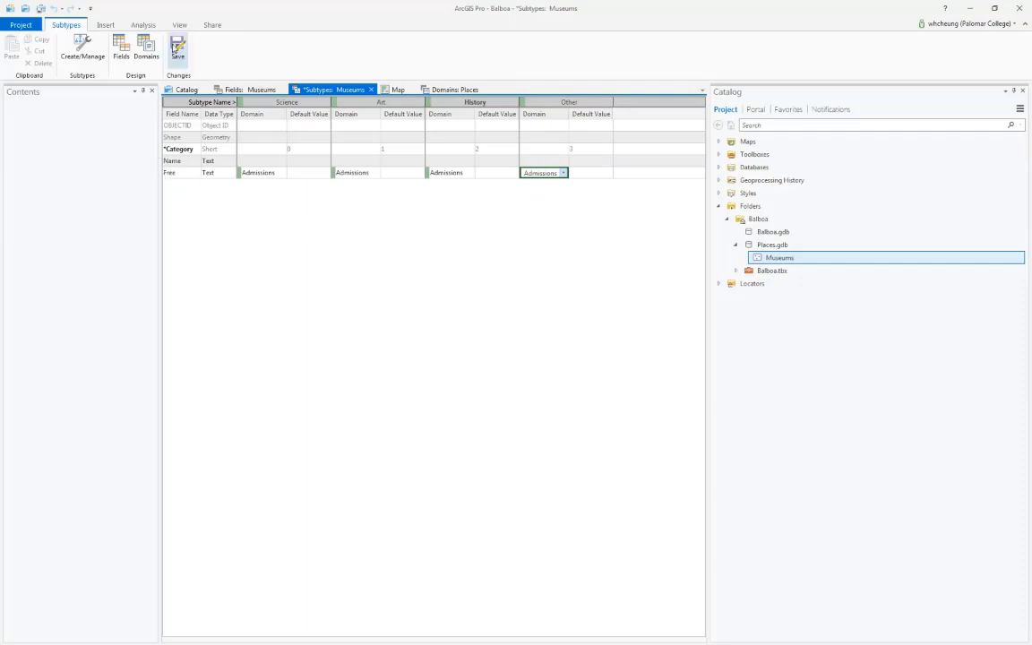
left_click(175, 48)
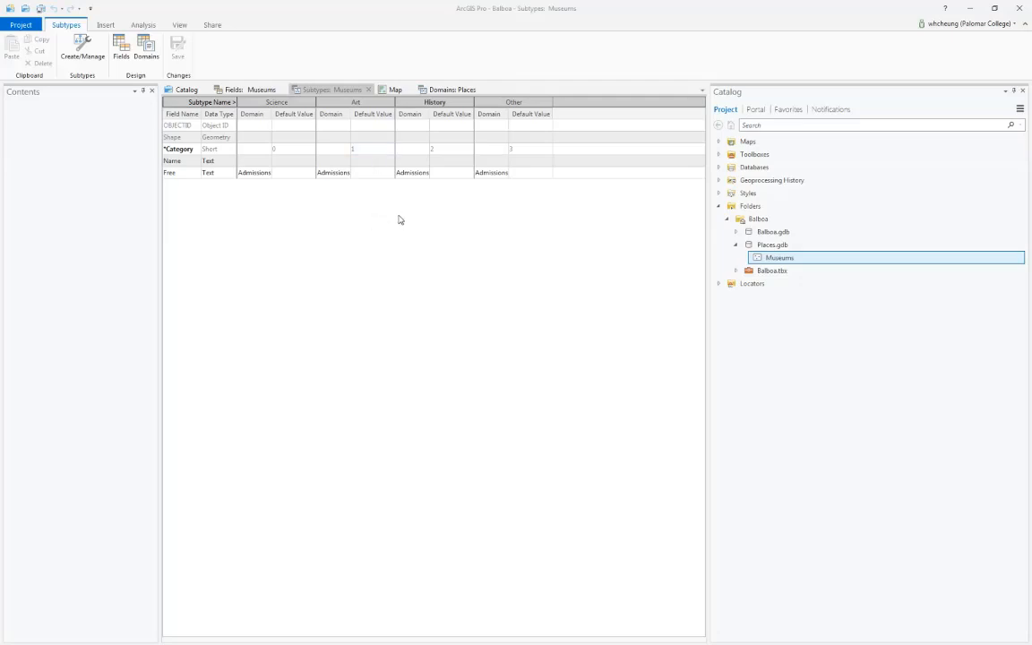
Step: Close the Map, Fields, Subtypes and Domains views and add the Museums feature class to a new map
left_click(392, 89)
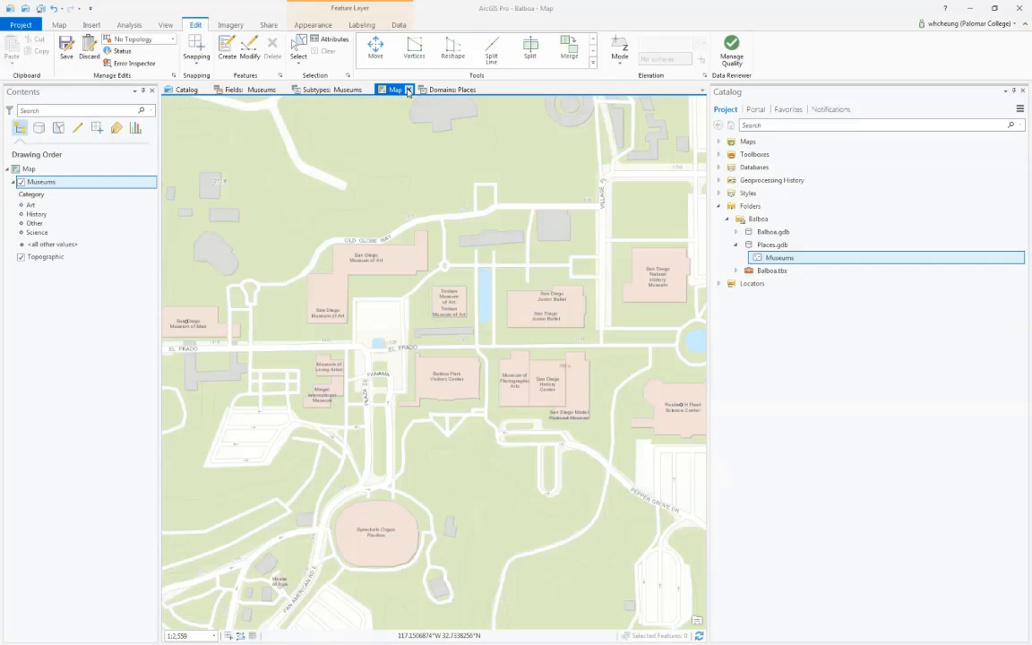
left_click(407, 89)
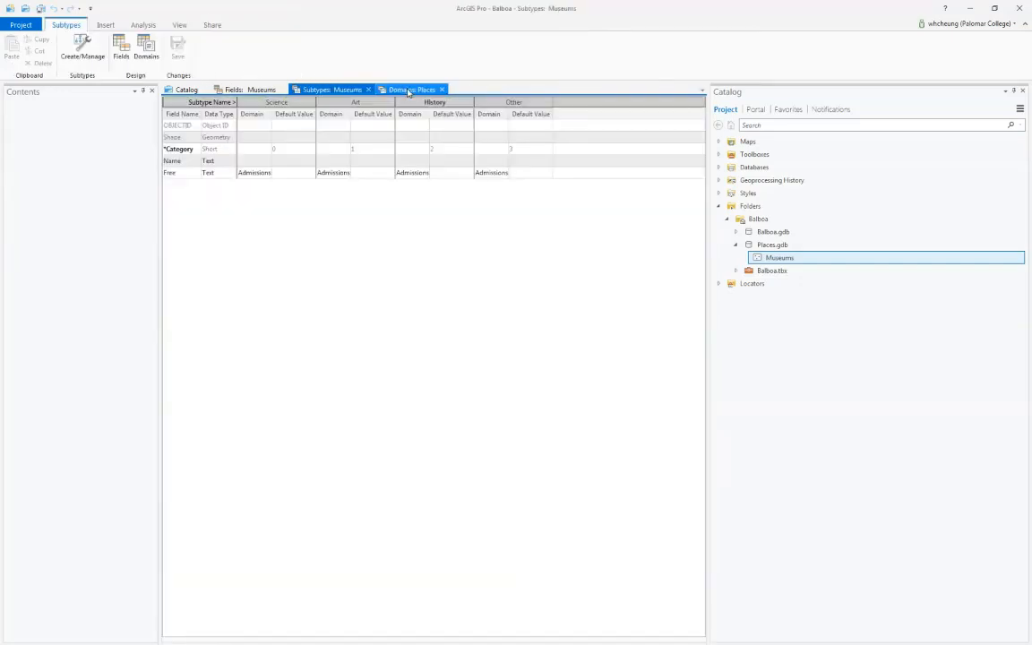
left_click(282, 89)
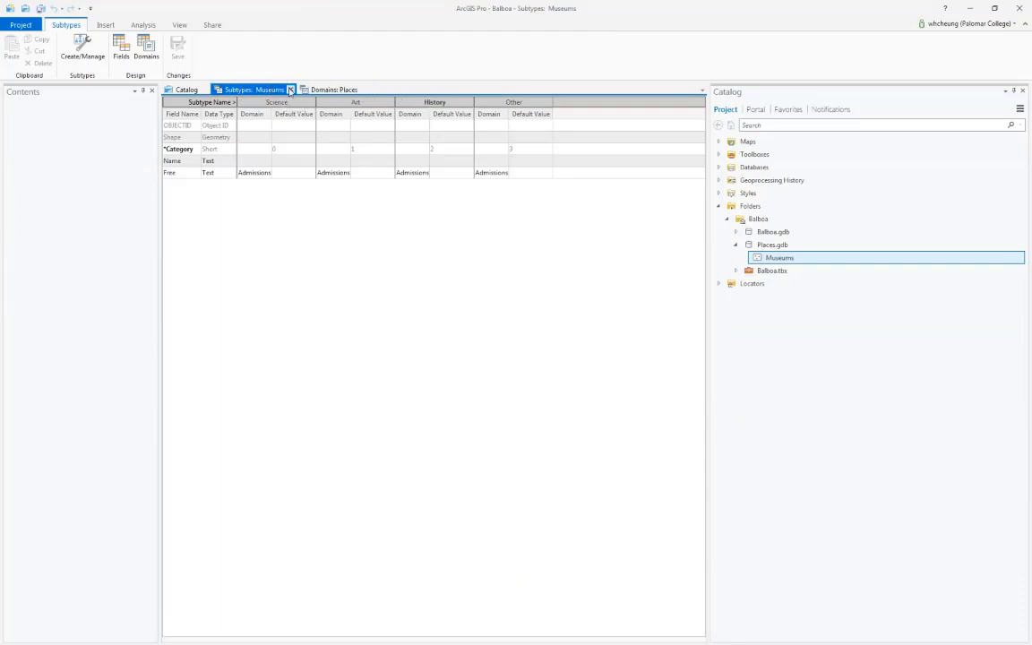
left_click(290, 90)
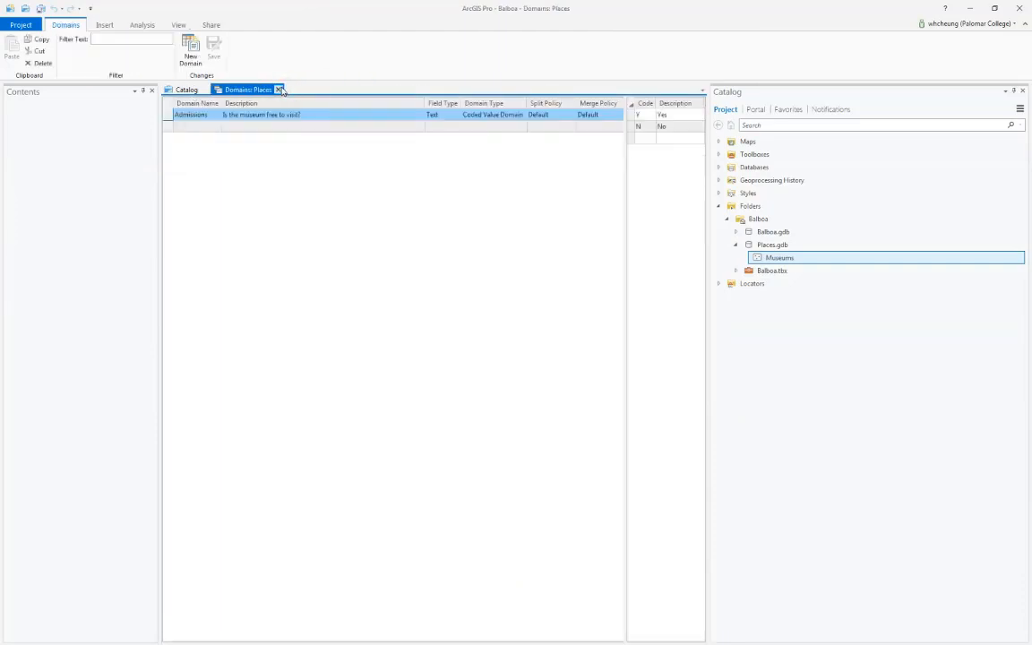
left_click(279, 89)
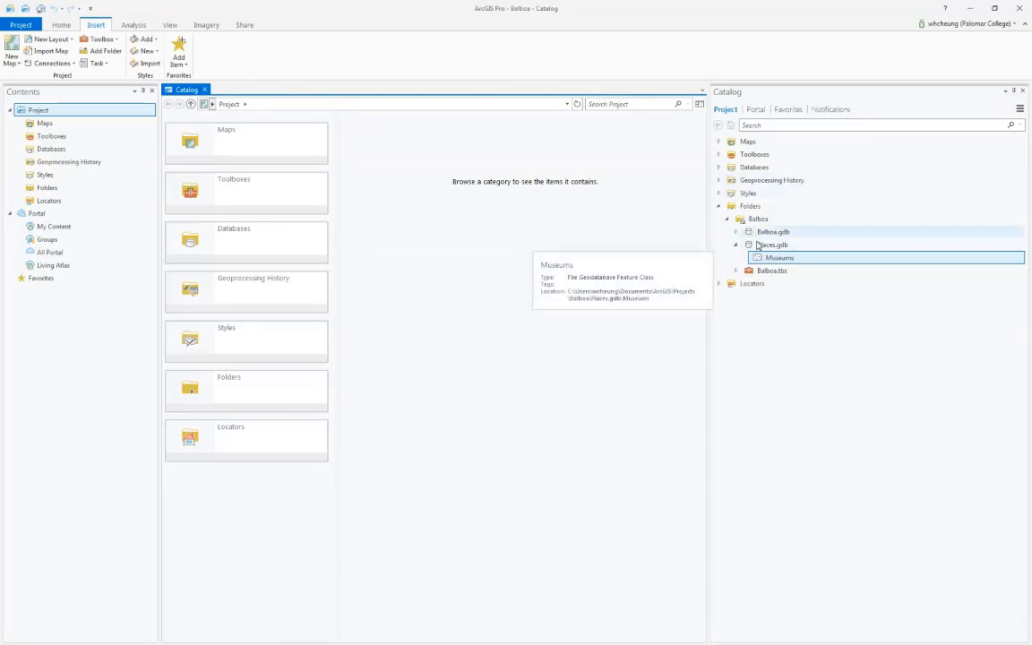
right_click(779, 258)
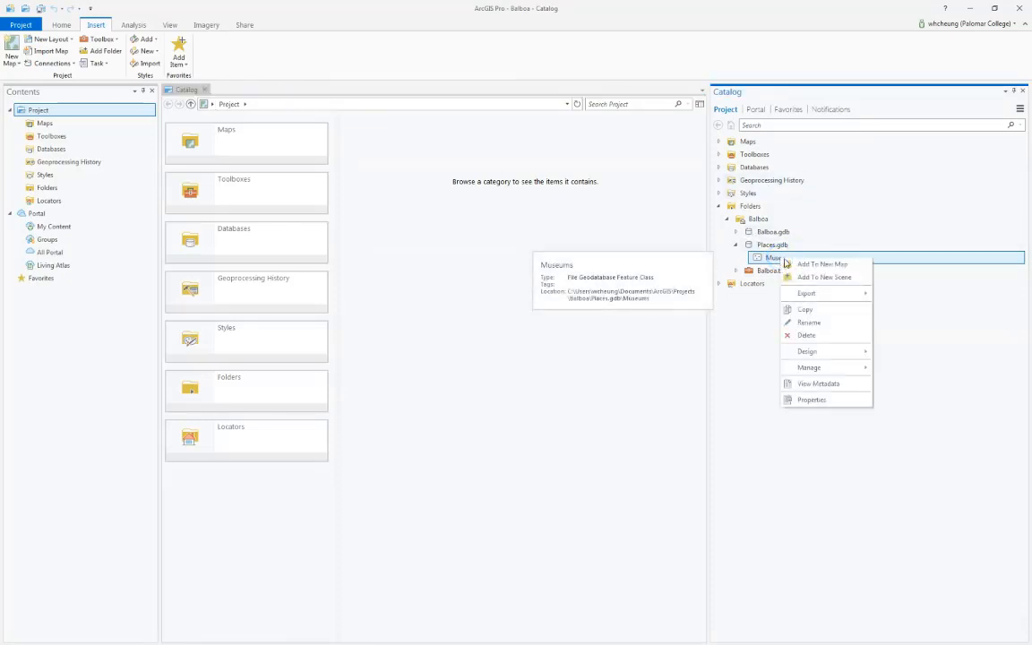
left_click(803, 265)
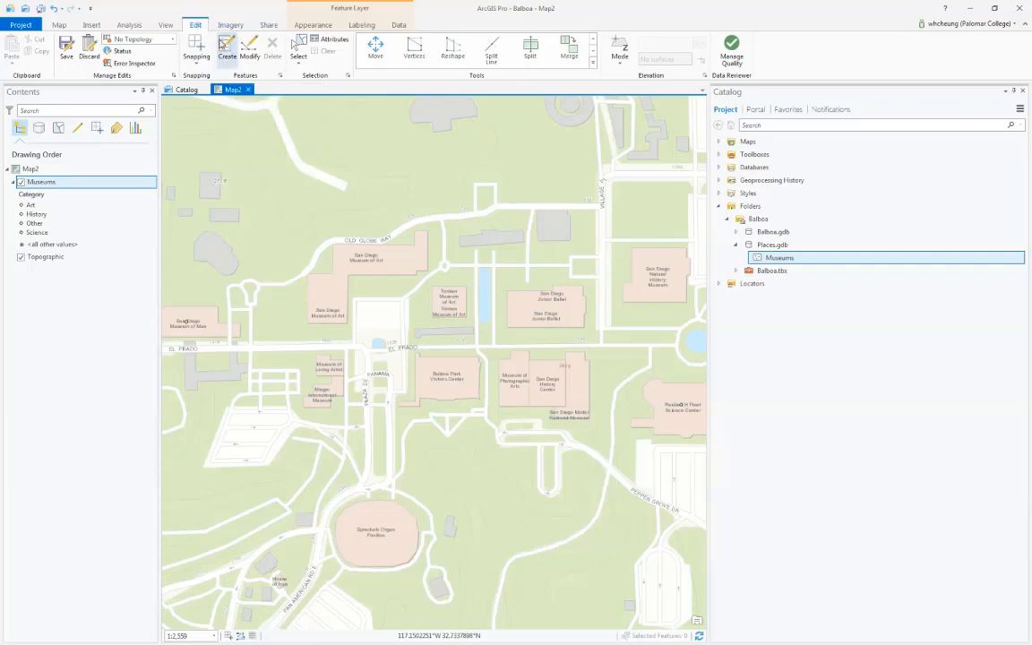
Step: Create an Art point in the Museums layer on the southwest wing of the San Diego Museum of Art building
left_click(196, 26)
left_click(225, 50)
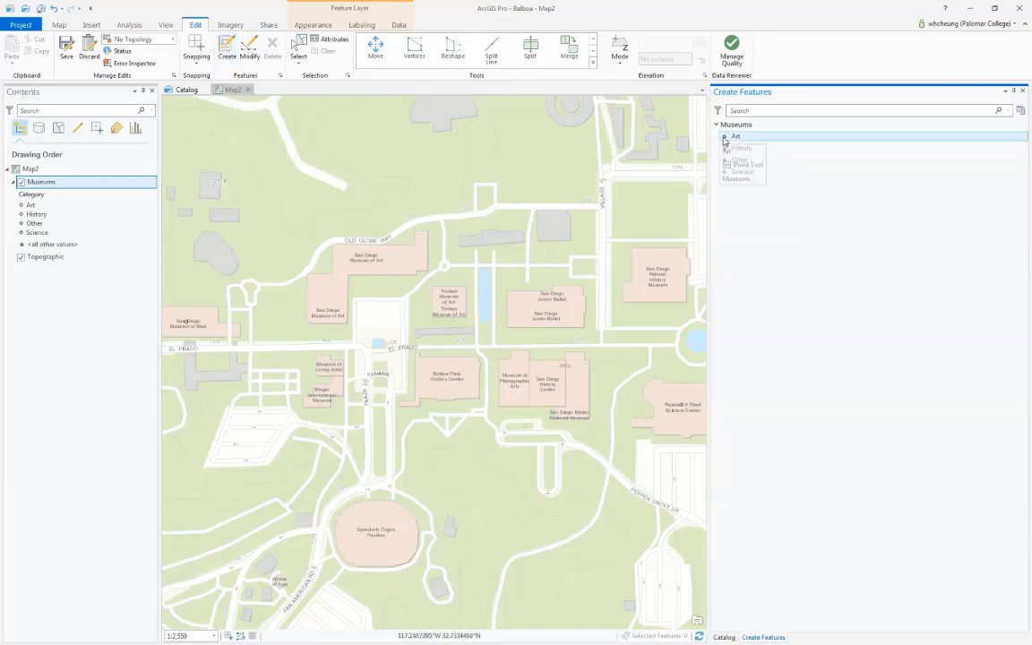
left_click(734, 139)
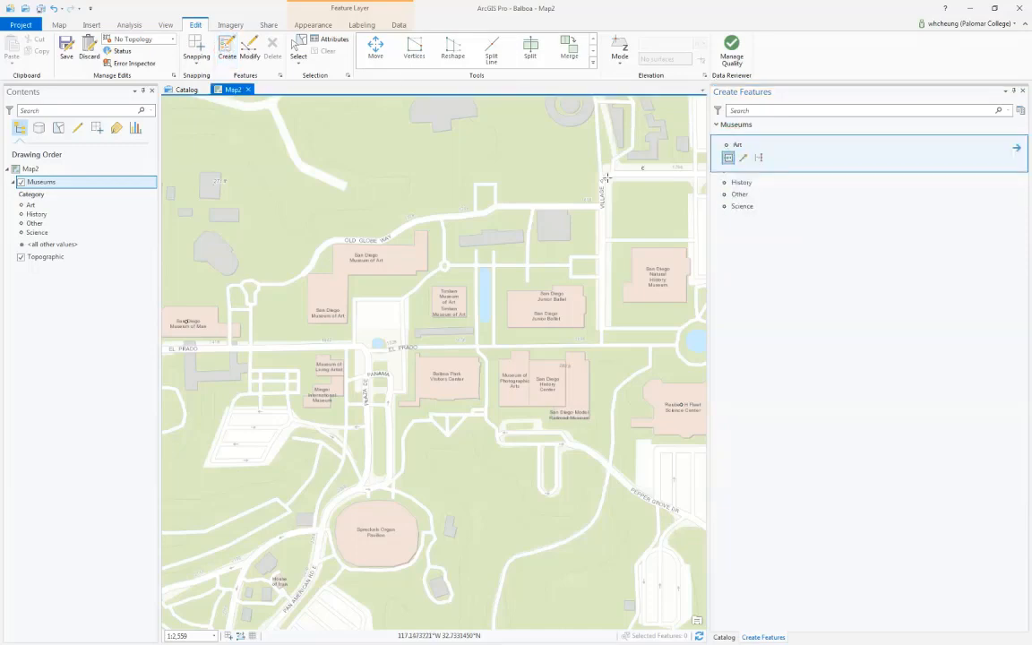
left_click(730, 161)
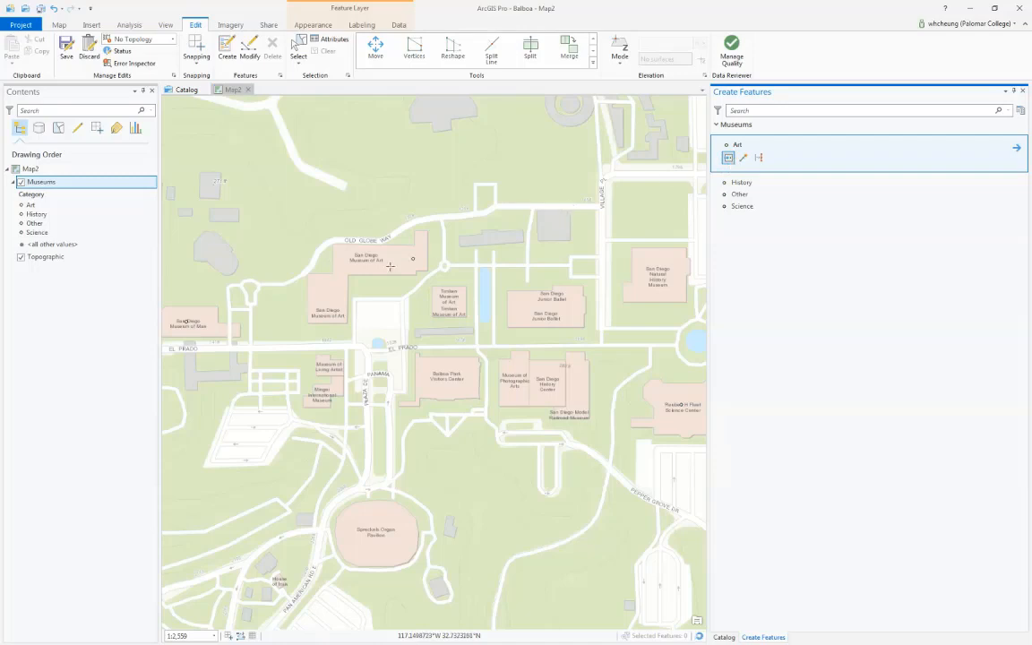
left_click(327, 299)
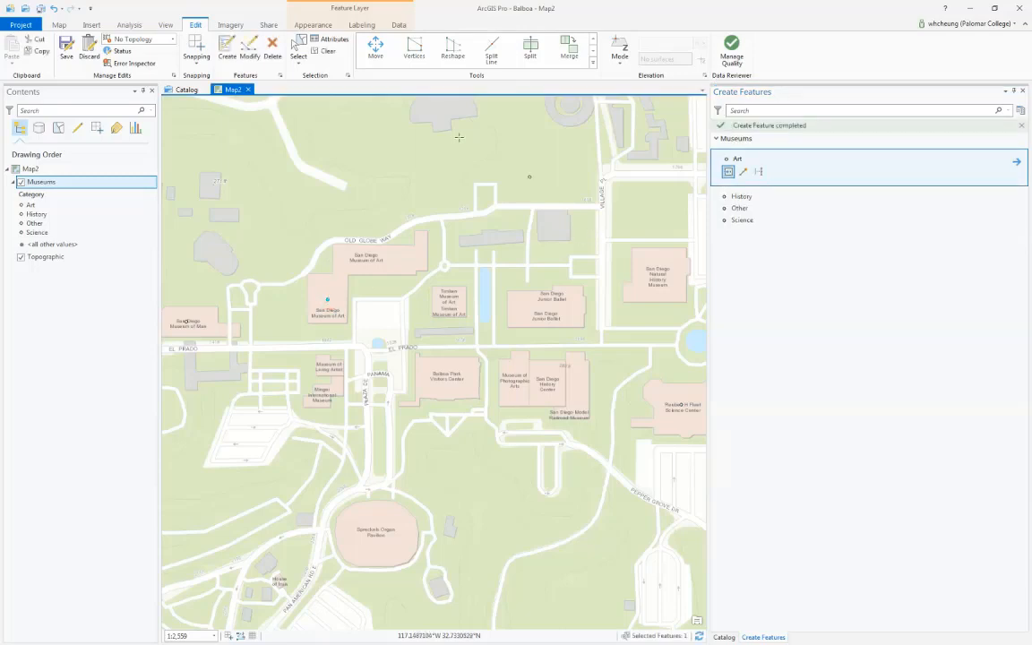
Step: Enter San Diego Museum of Art as the Name attribute of the new Art point
left_click(312, 40)
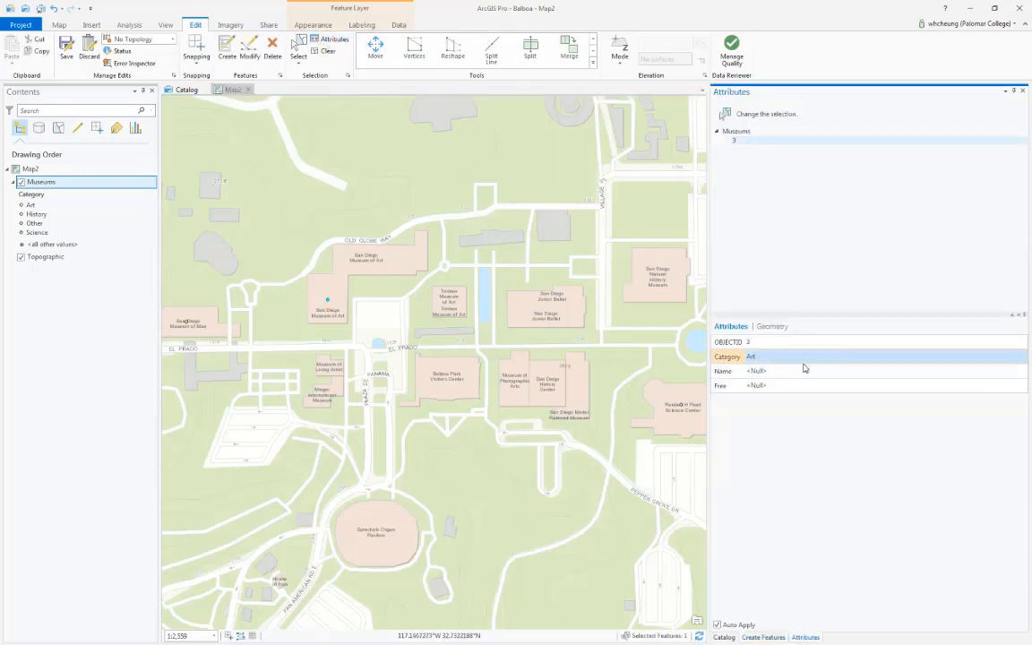
left_click(788, 370)
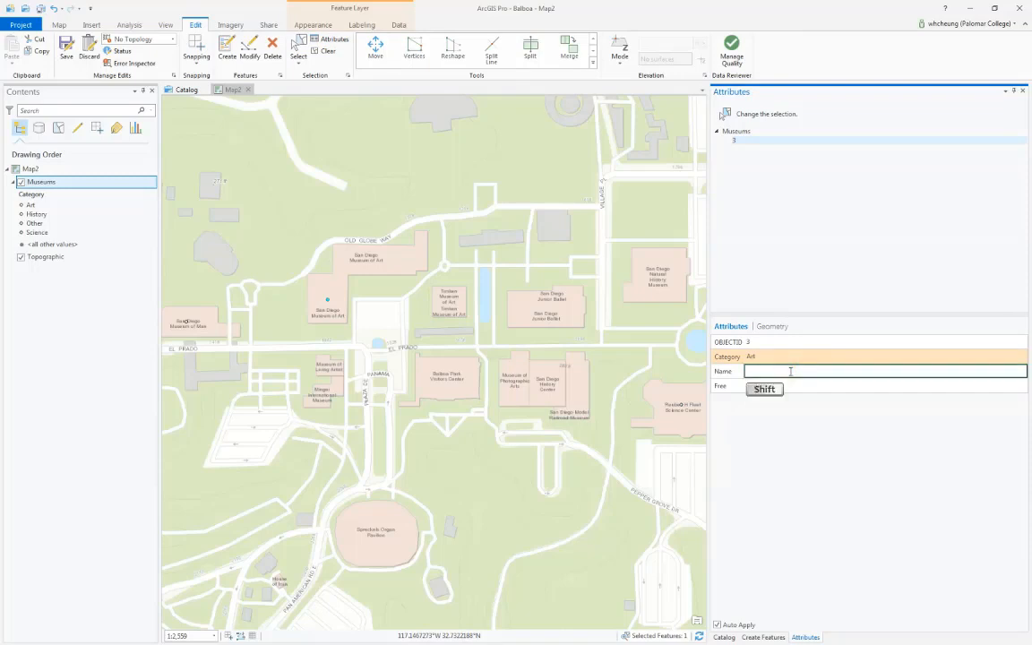
type("San Diego")
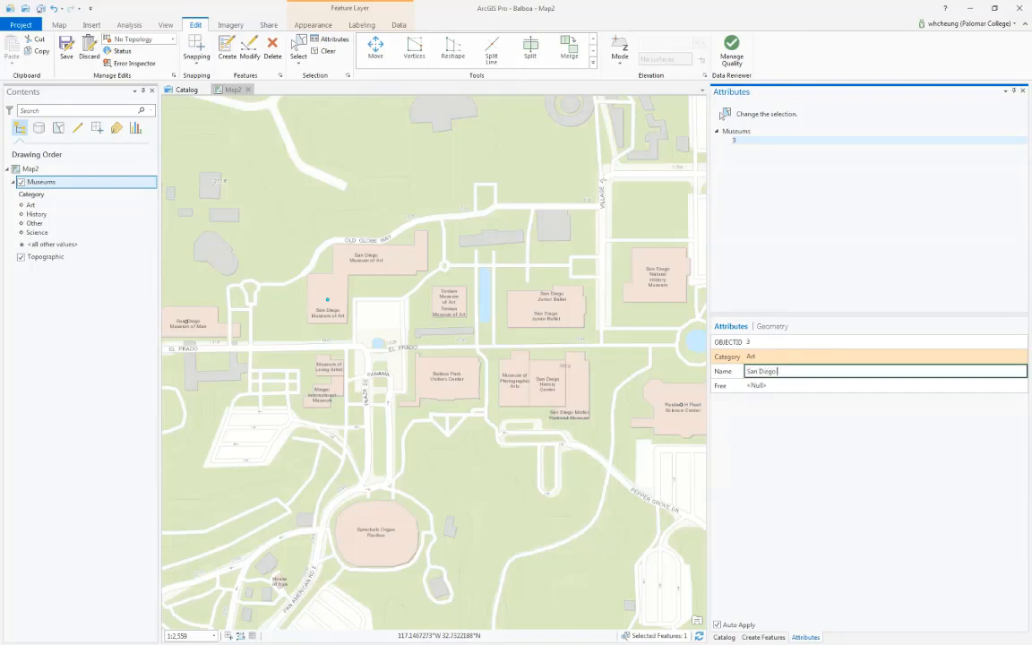
type(" Museum of Art")
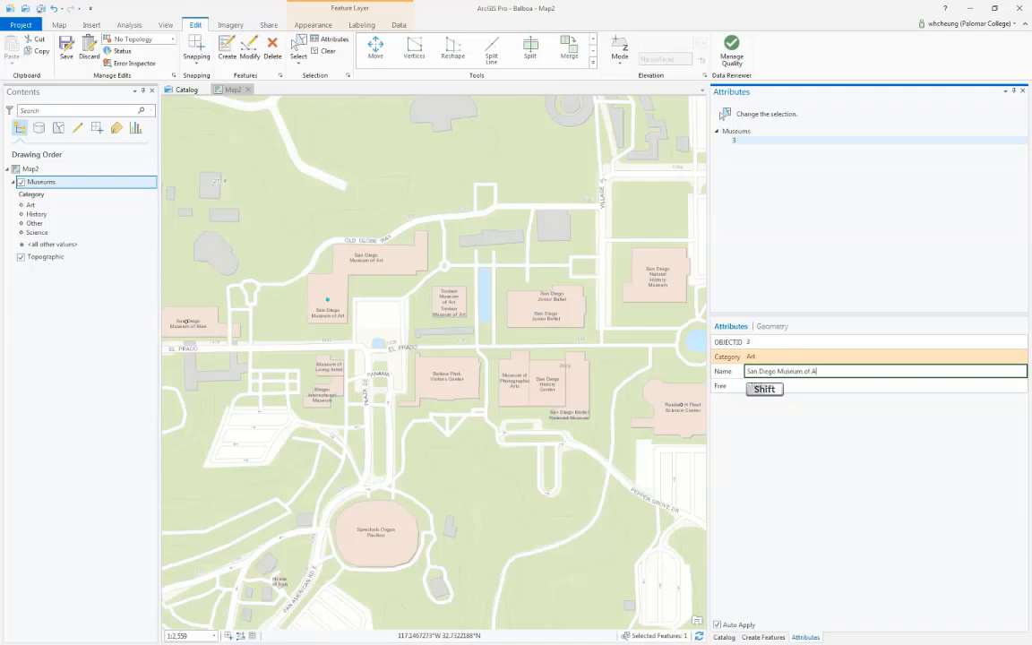
Step: Set the new Art point's Free attribute to No and save all edits
left_click(786, 385)
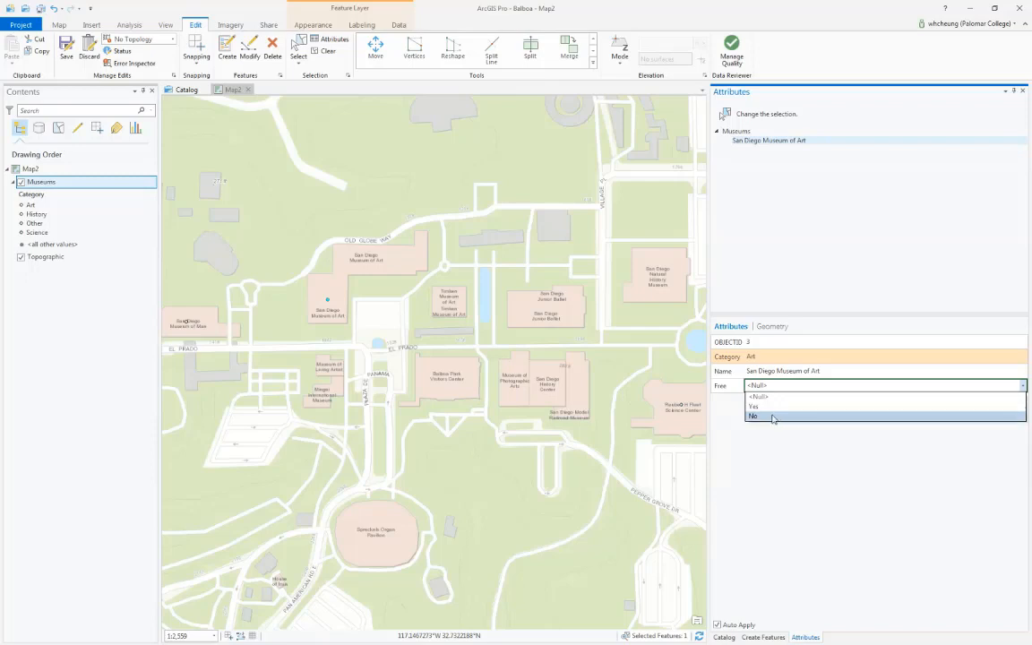
left_click(772, 417)
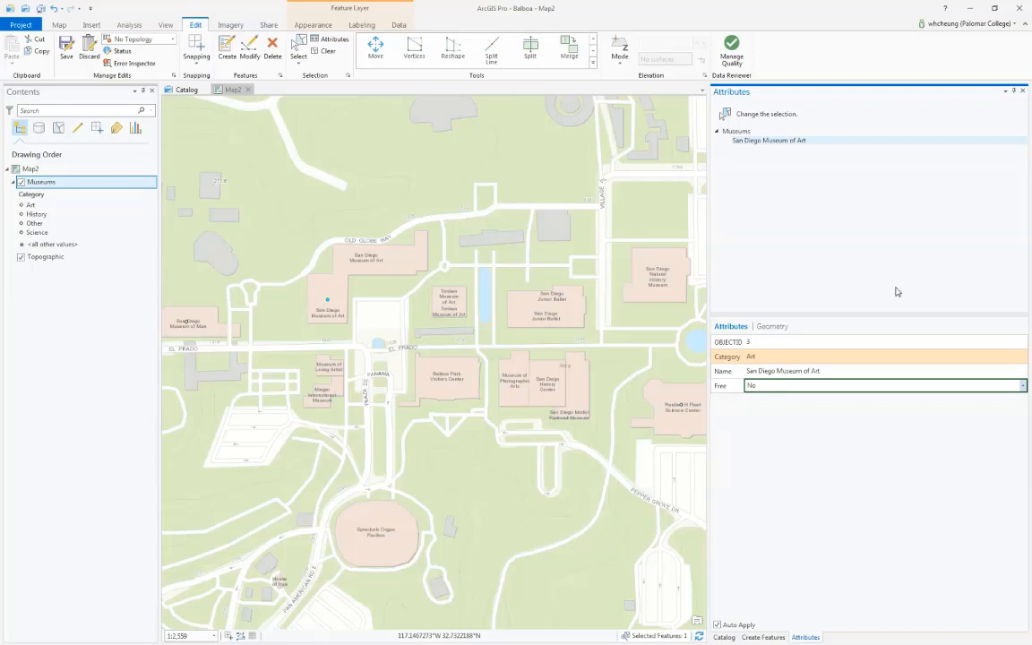
left_click(68, 52)
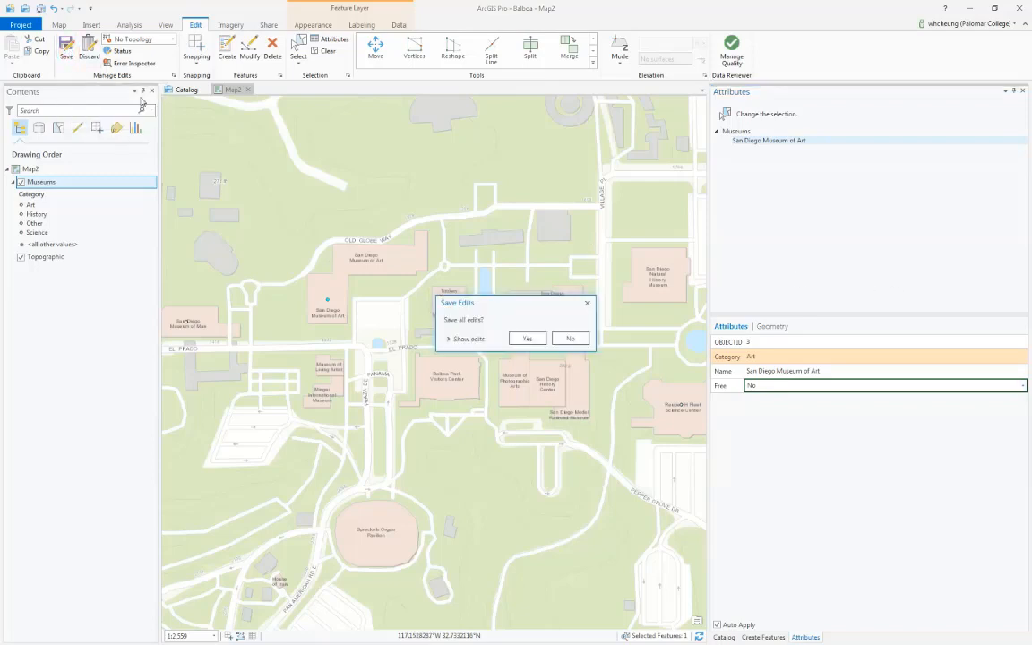
left_click(531, 337)
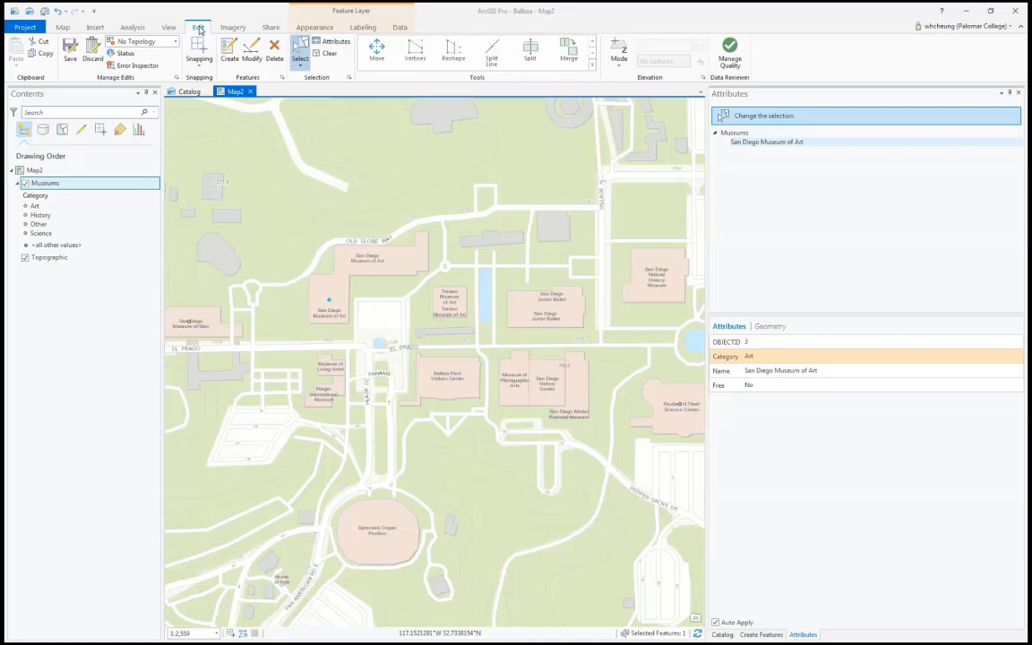
Step: Select the Fleet Science Center point on the map and set its Free attribute to No
left_click(298, 45)
left_click_drag(652, 374, 698, 431)
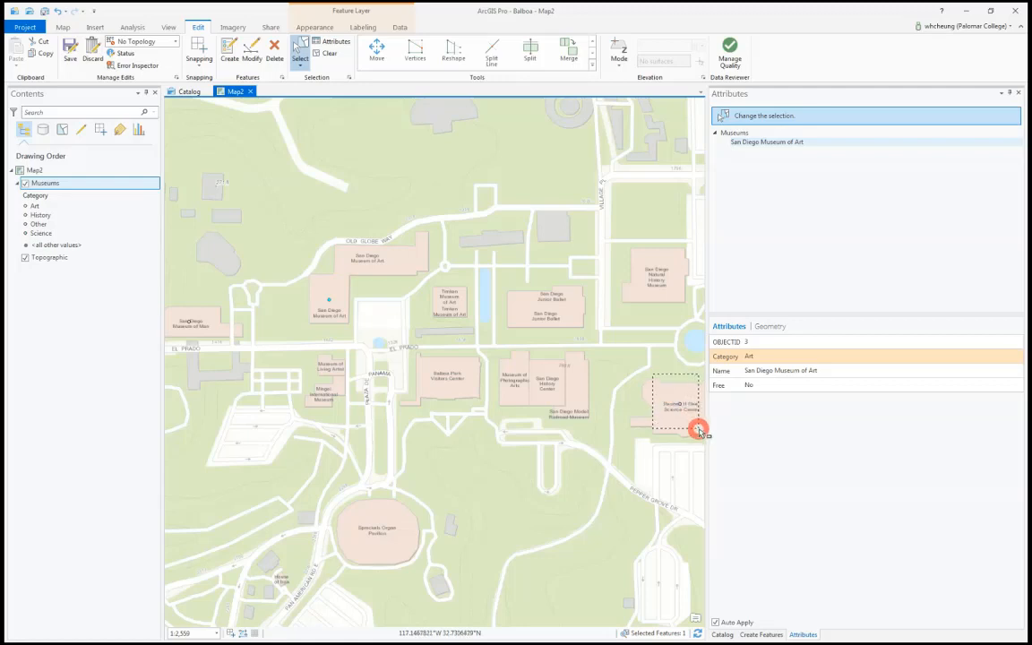
left_click_drag(699, 430, 699, 431)
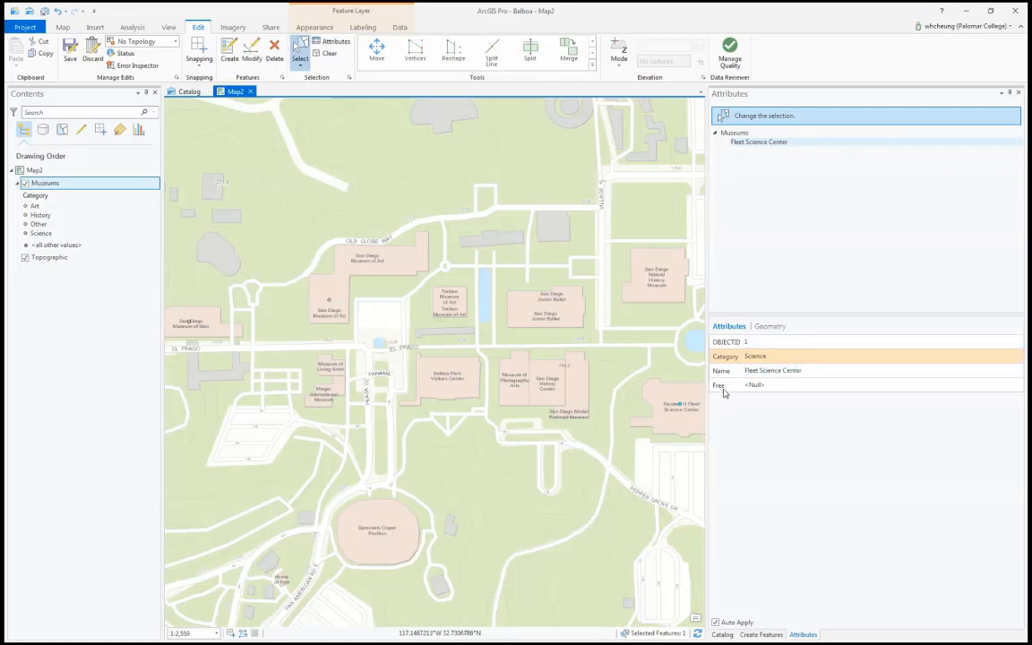
left_click(1017, 385)
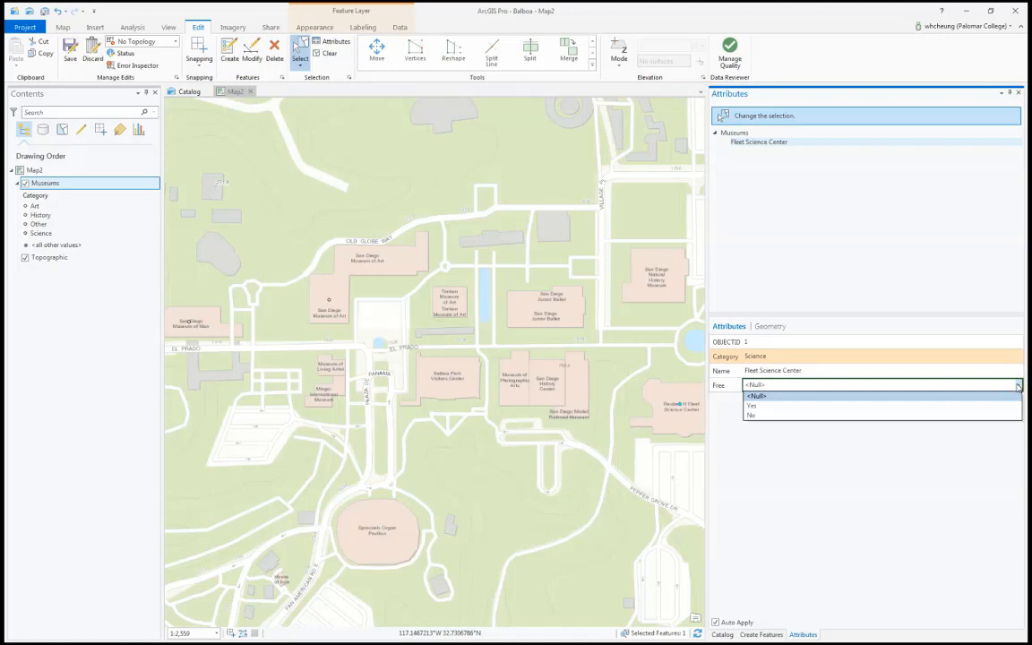
left_click(757, 416)
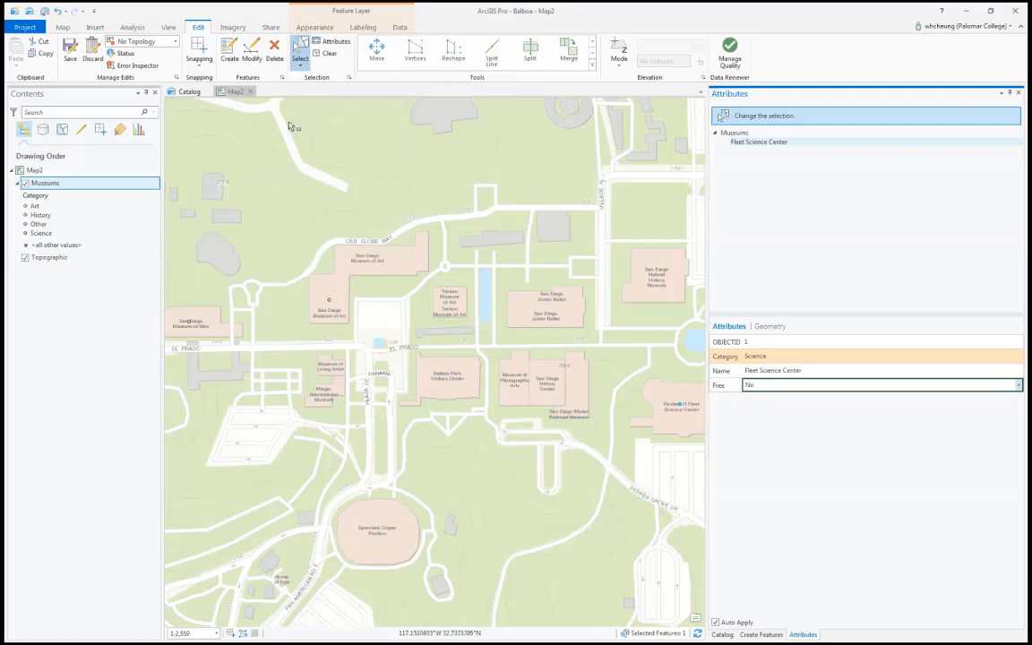
Step: Select the San Diego Museum of Man point on the map and set its Free attribute to No
left_click_drag(204, 296, 174, 341)
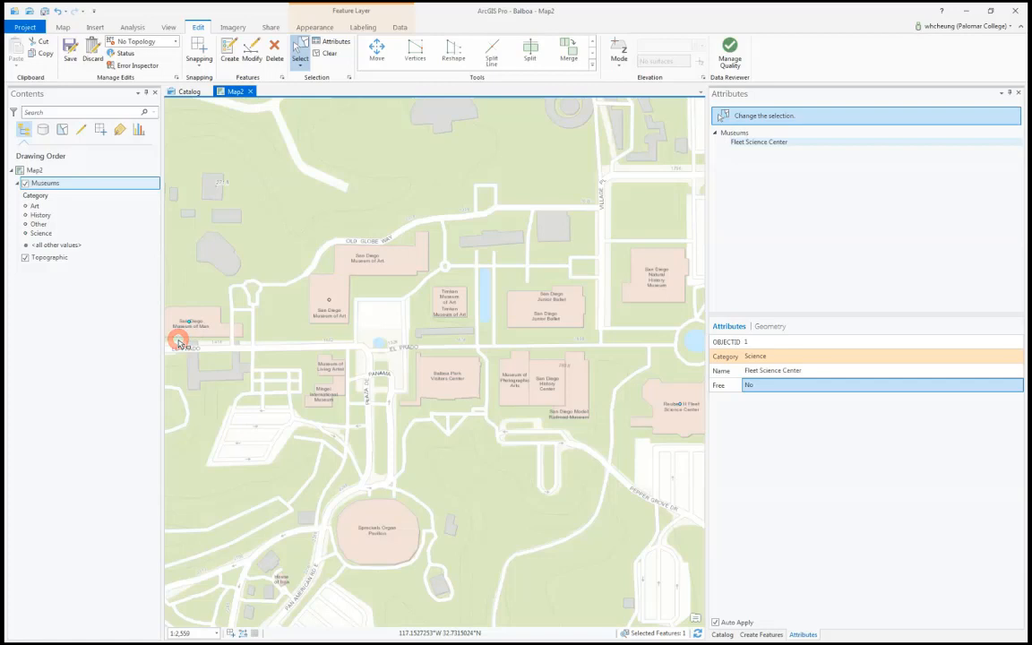
left_click(768, 385)
left_click(769, 386)
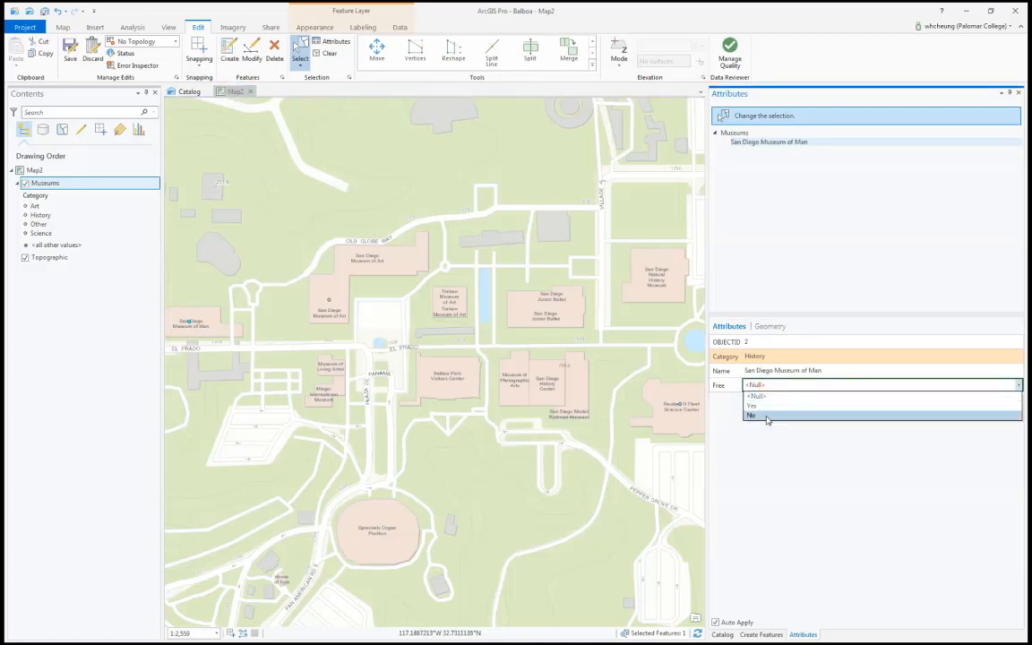
left_click(767, 417)
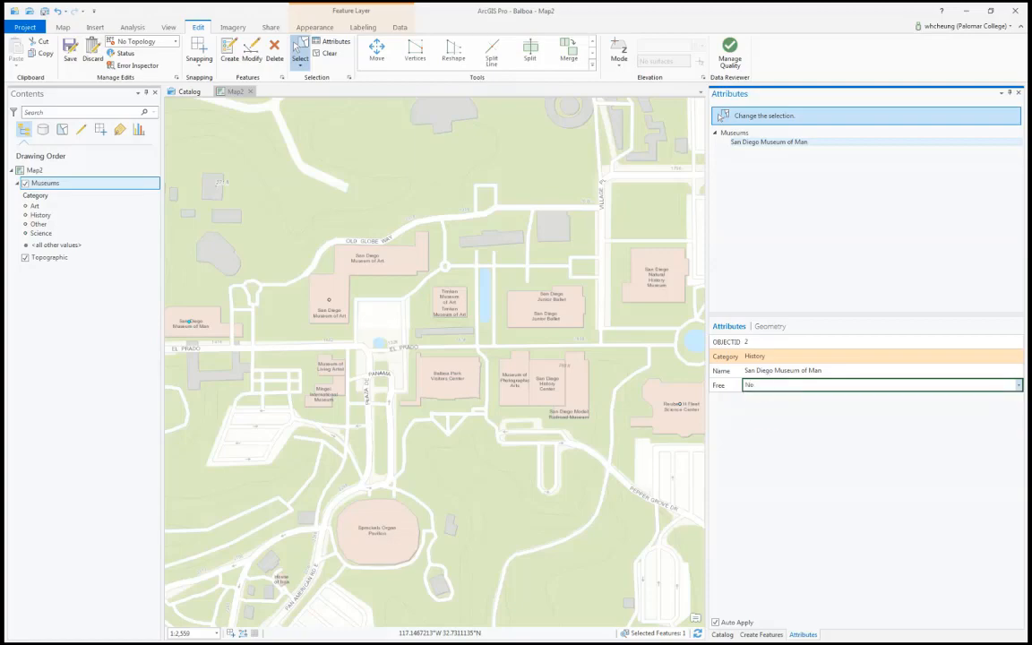